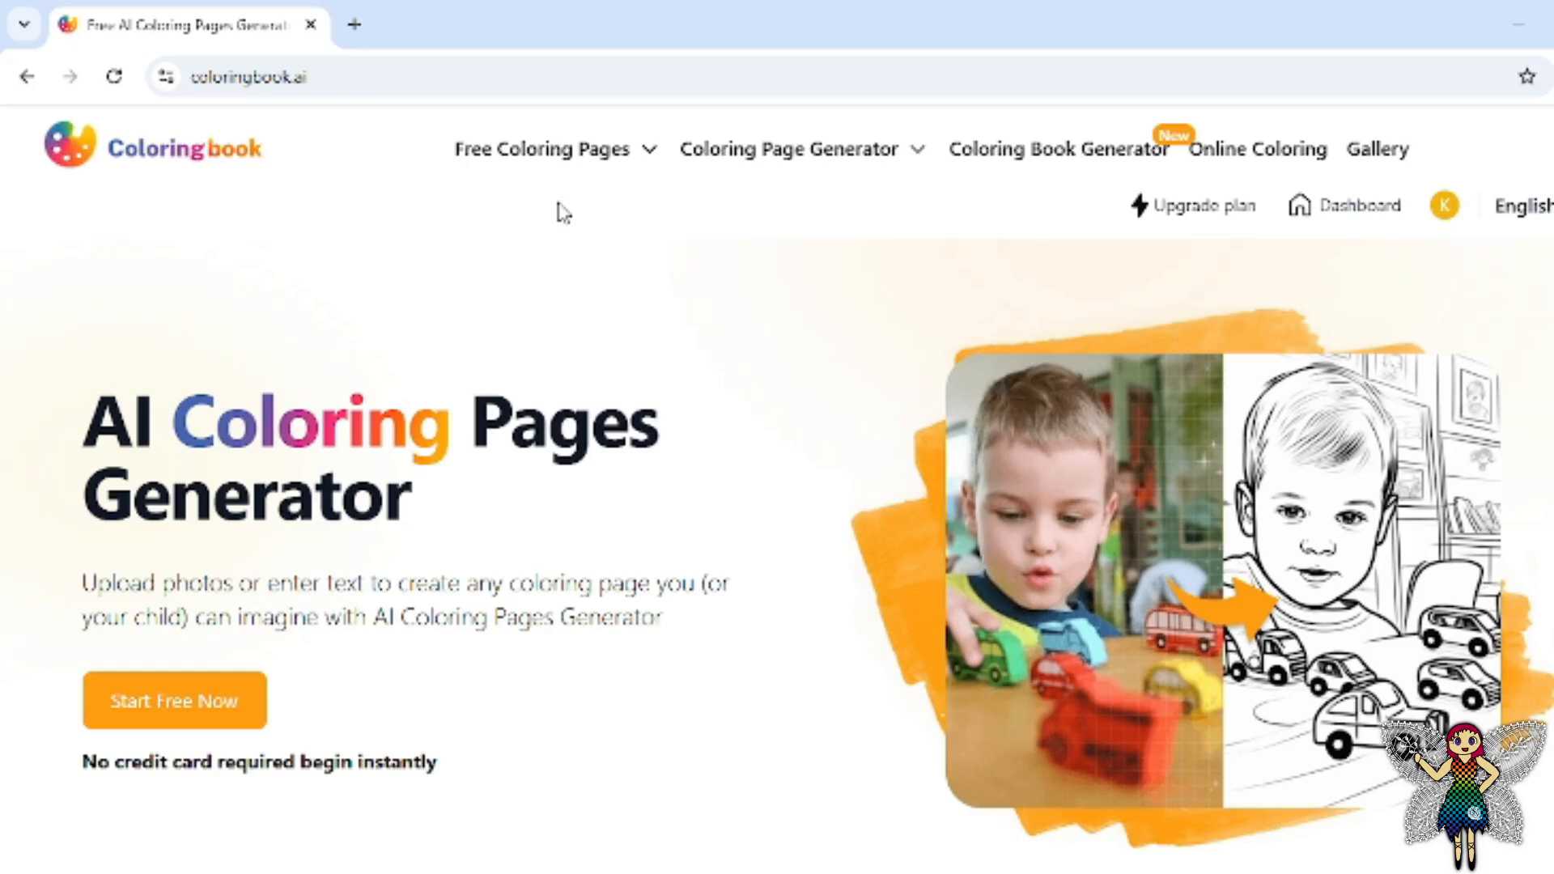
# - Open the free WWE coloring pages collection and look through its printable designs
pyautogui.moveTo(647, 156)
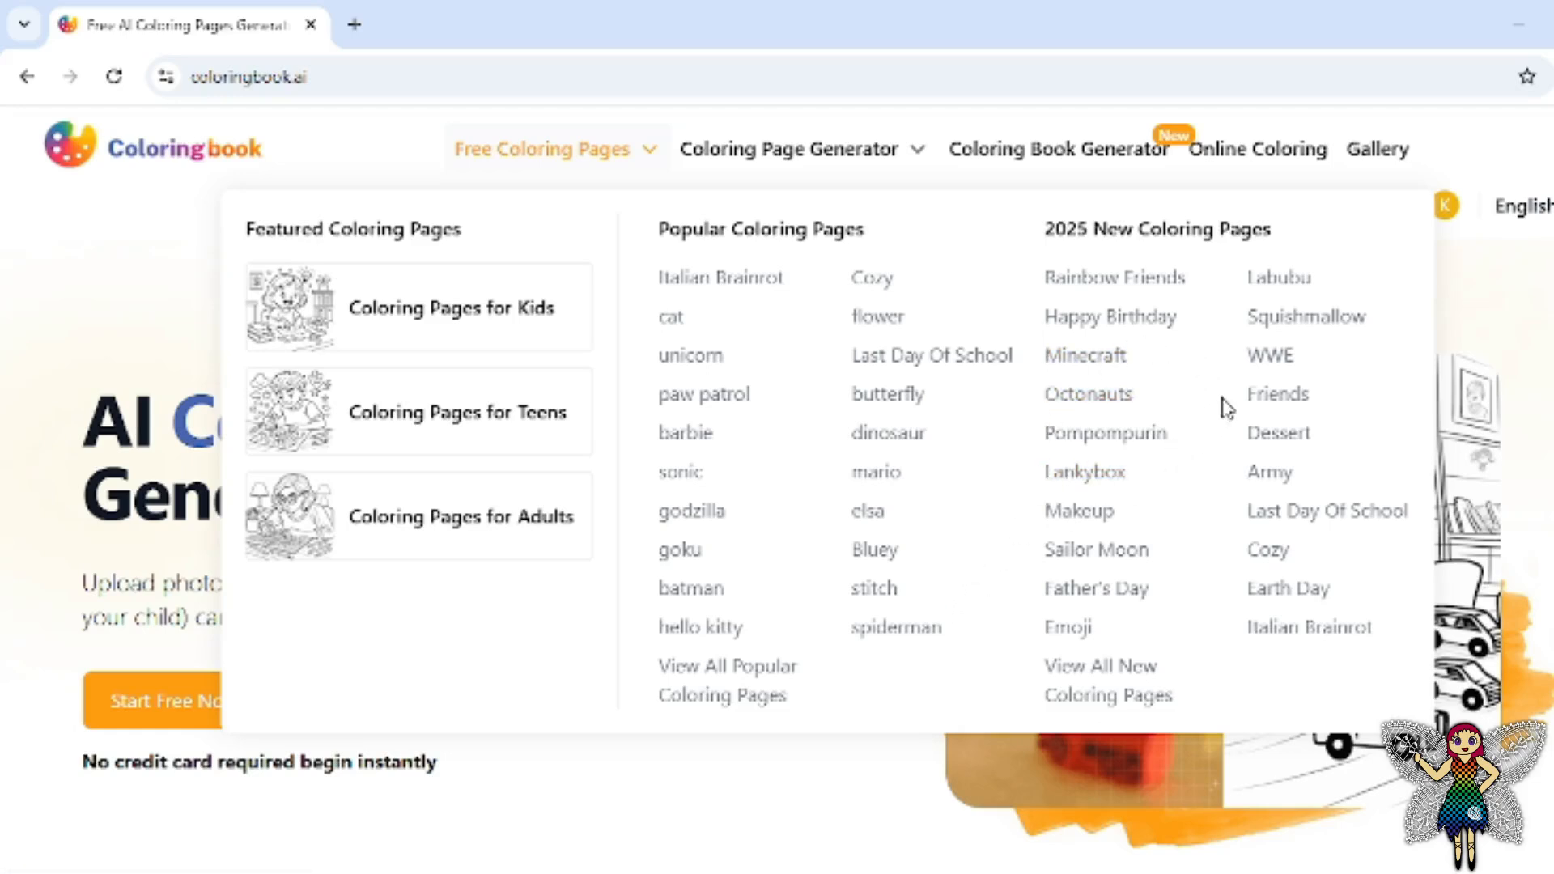
pyautogui.click(1259, 365)
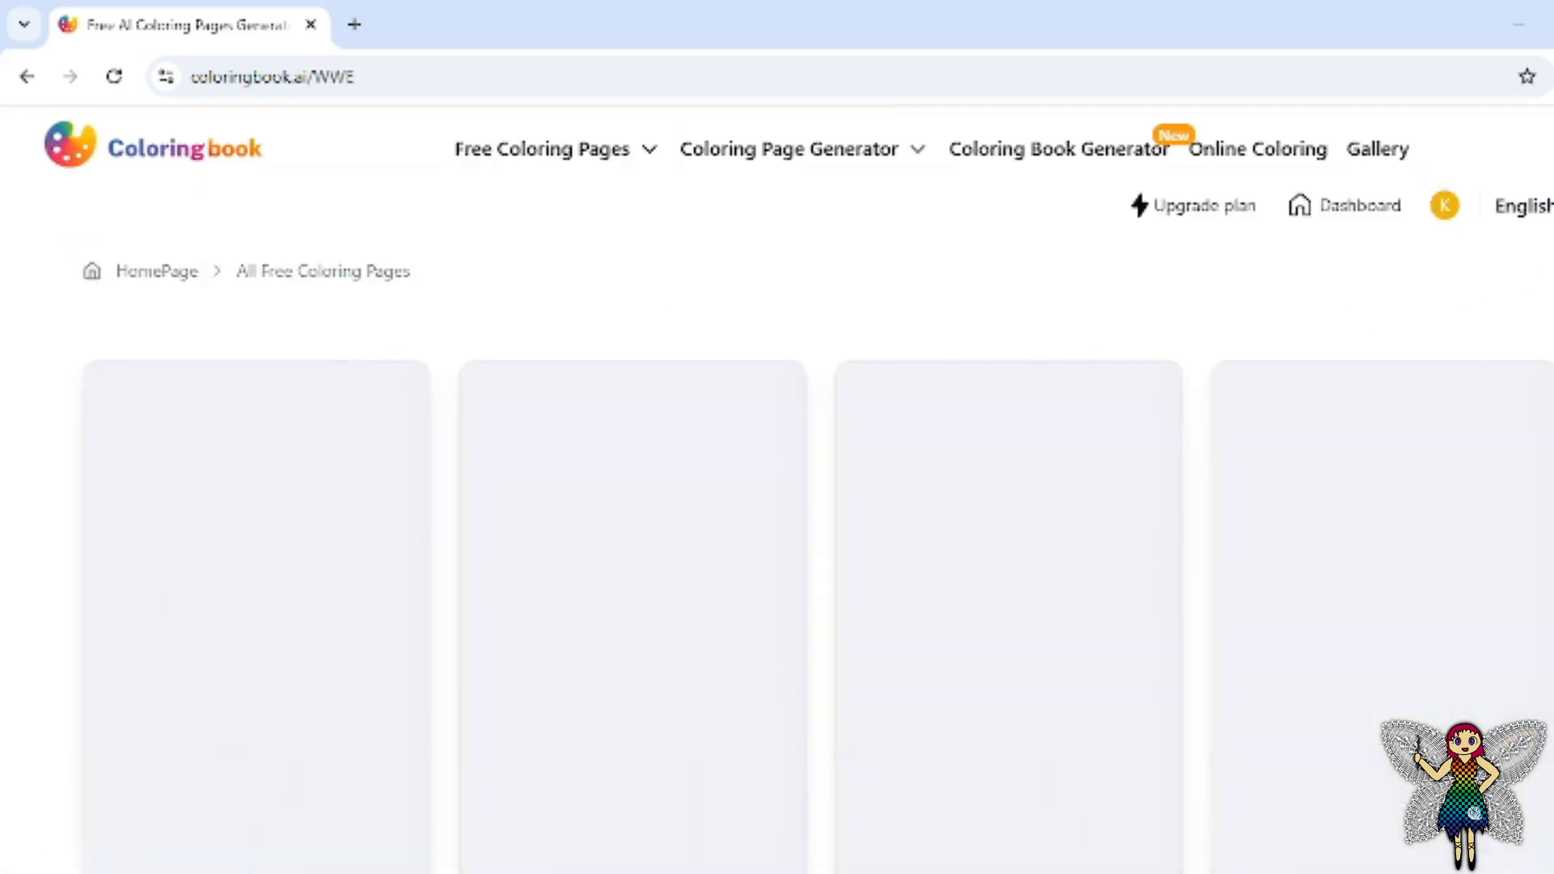
pyautogui.scroll(-3, 777, 486)
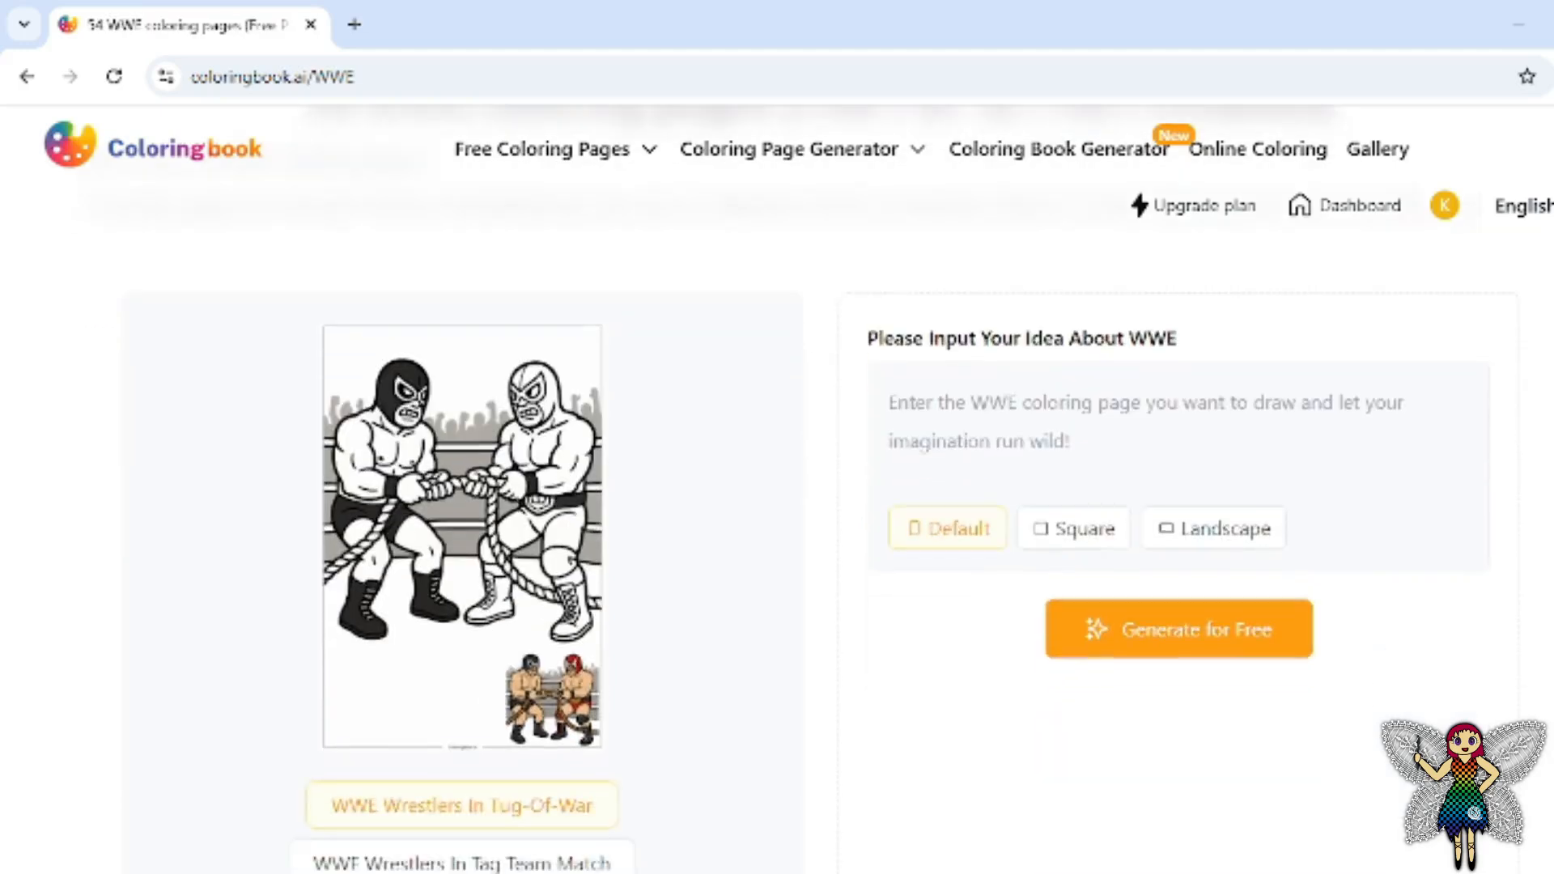
pyautogui.scroll(3, 776, 485)
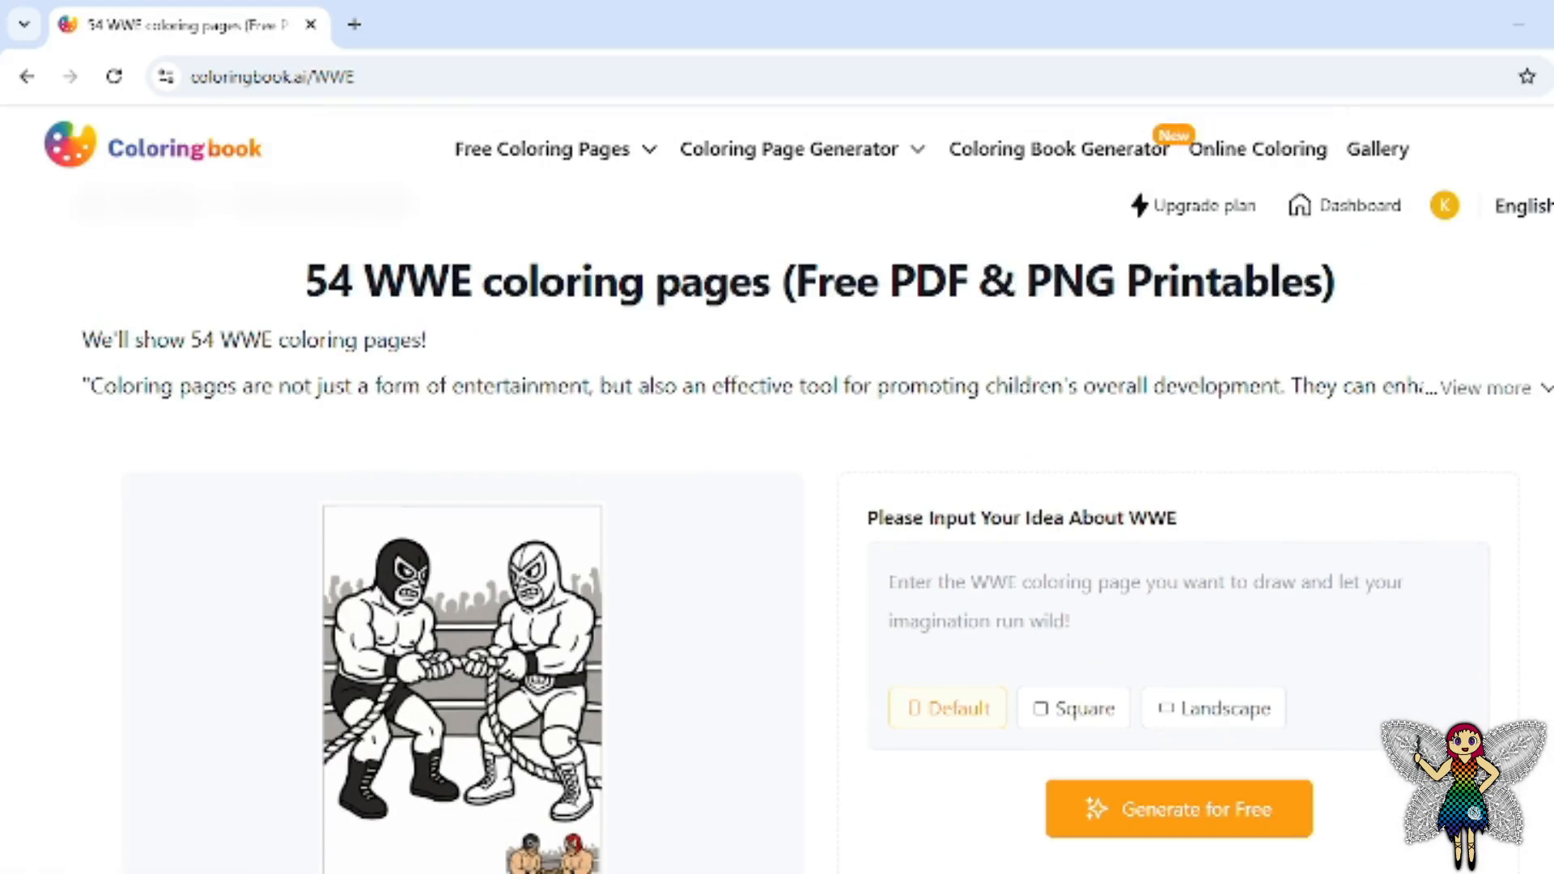
pyautogui.scroll(-10, 776, 485)
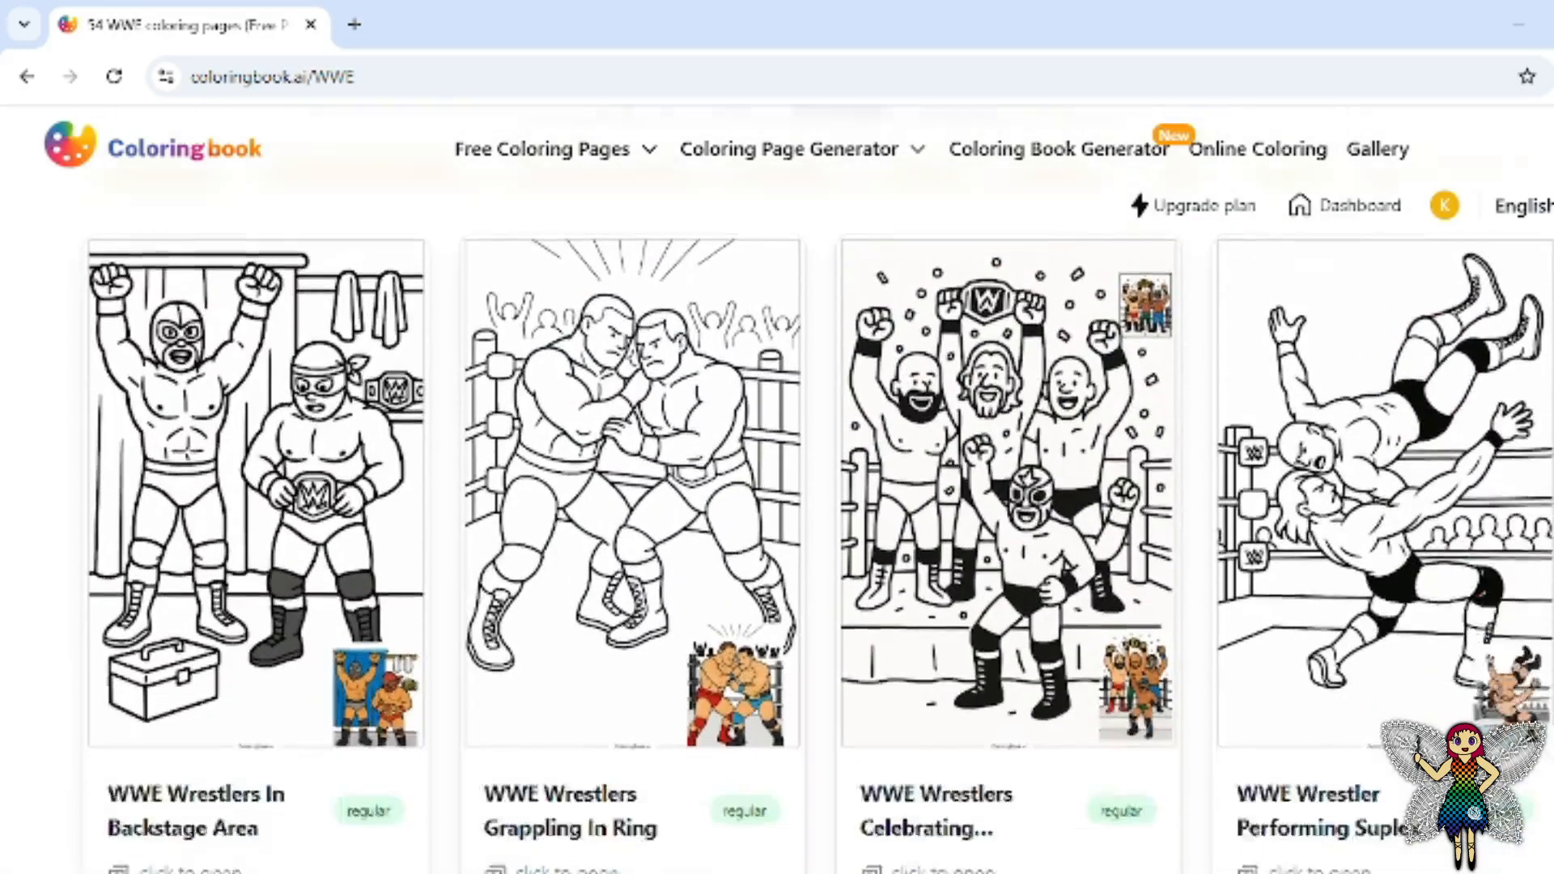
pyautogui.scroll(-15, 777, 486)
pyautogui.scroll(-12, 777, 486)
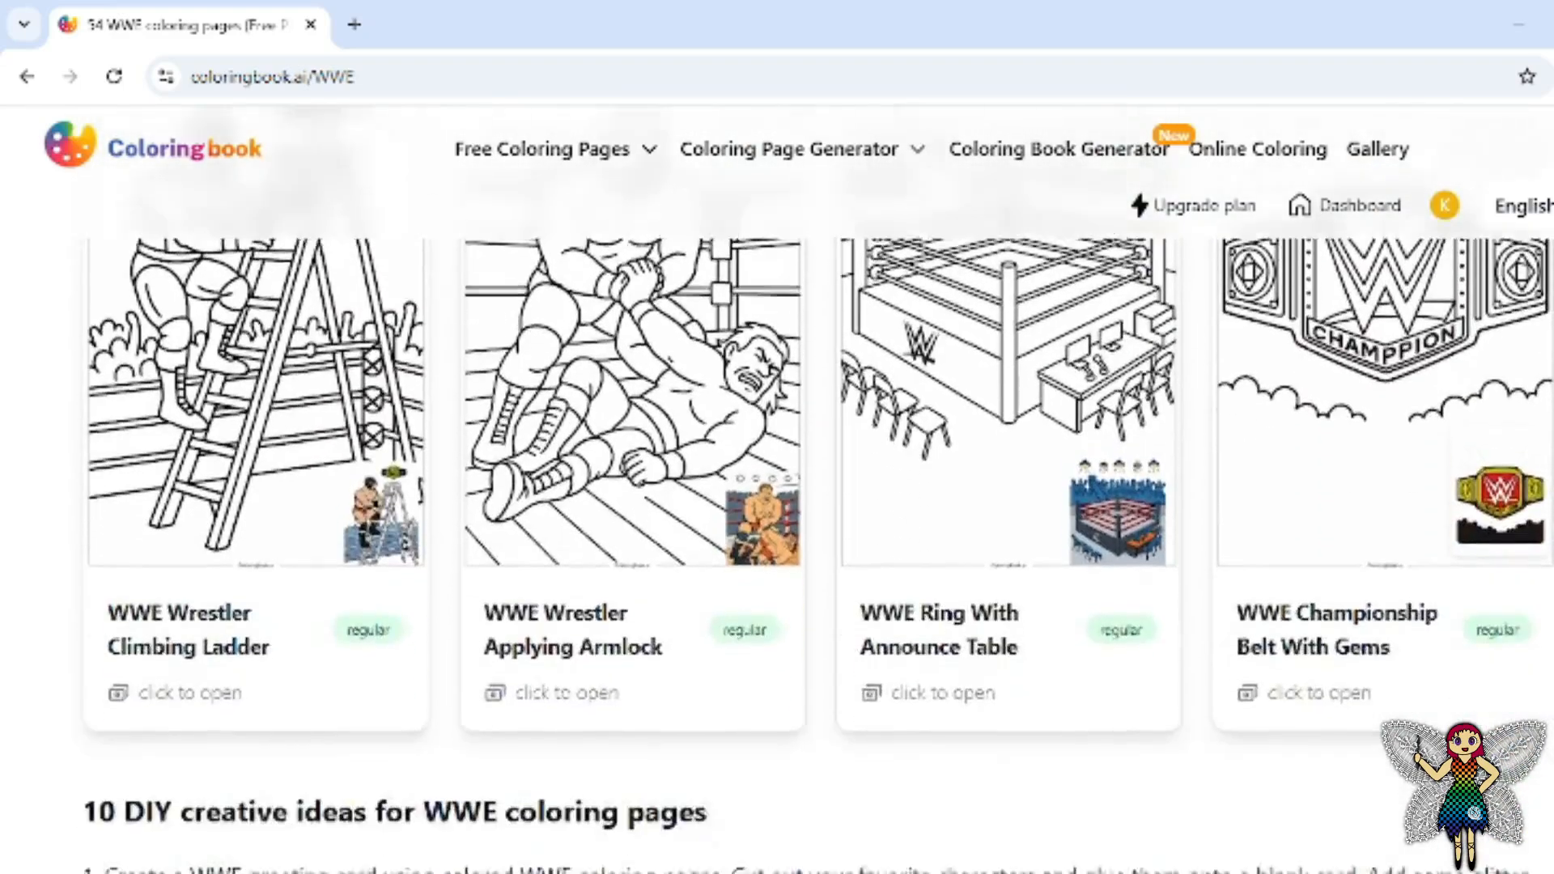
pyautogui.scroll(-2, 777, 485)
pyautogui.scroll(-8, 777, 485)
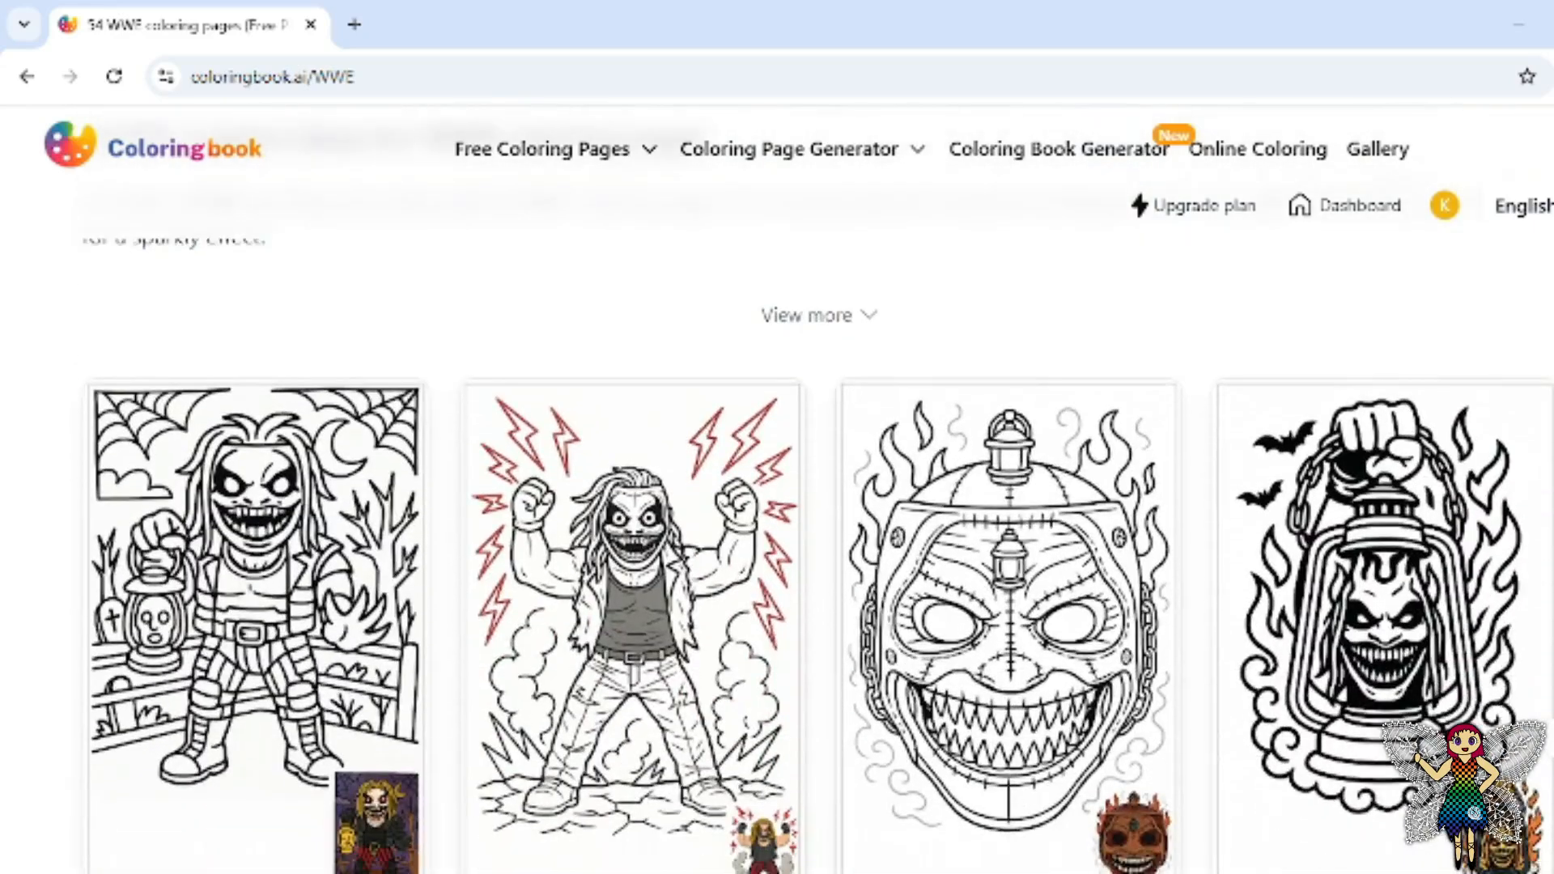
pyautogui.scroll(-1, 777, 486)
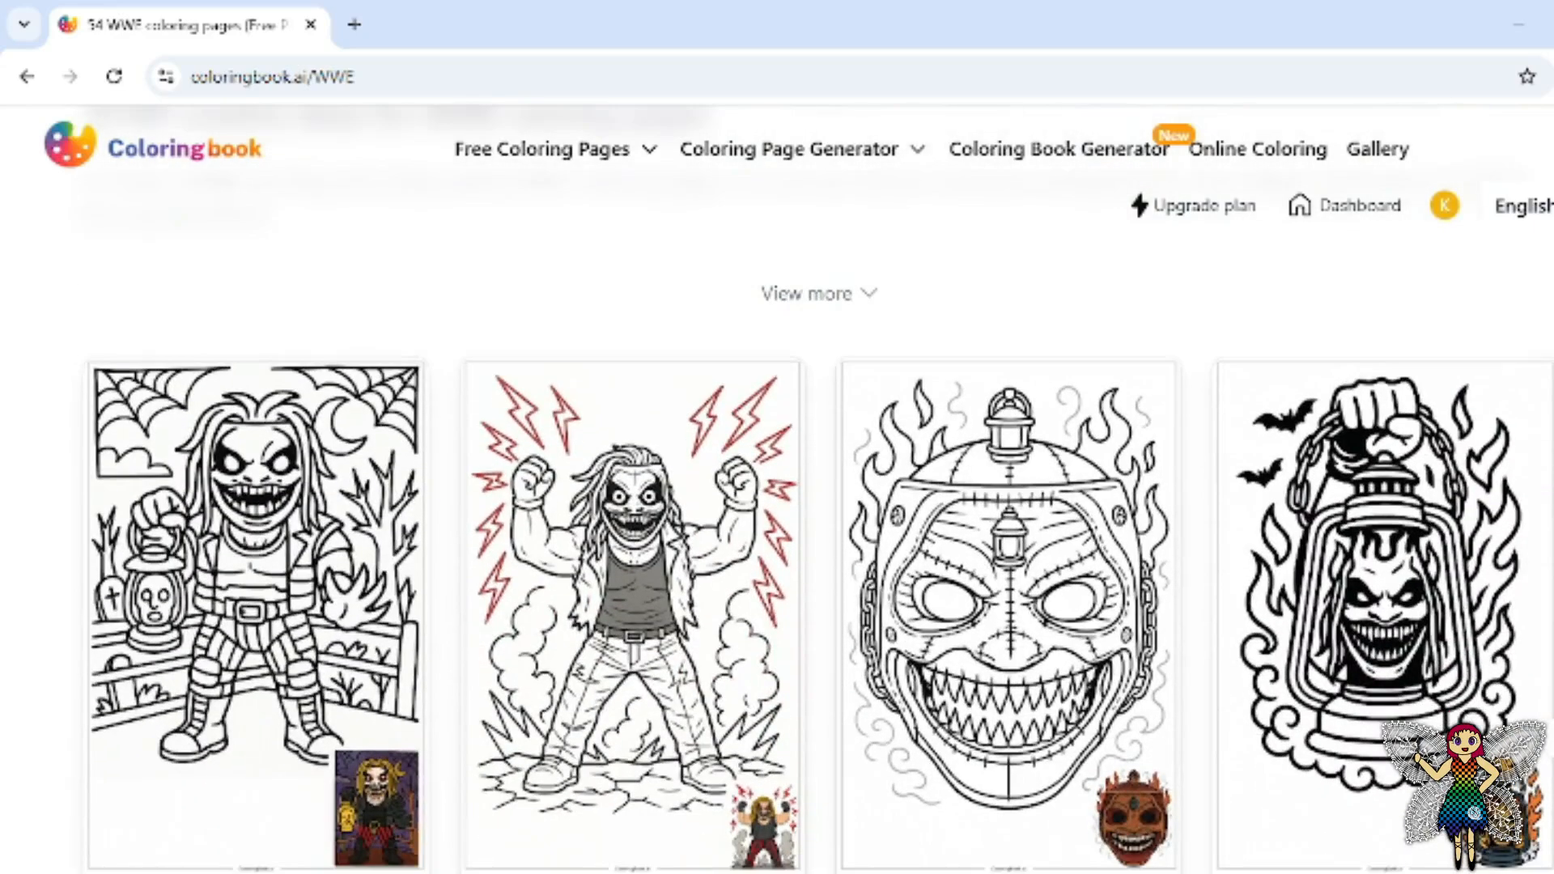
pyautogui.scroll(20, 777, 485)
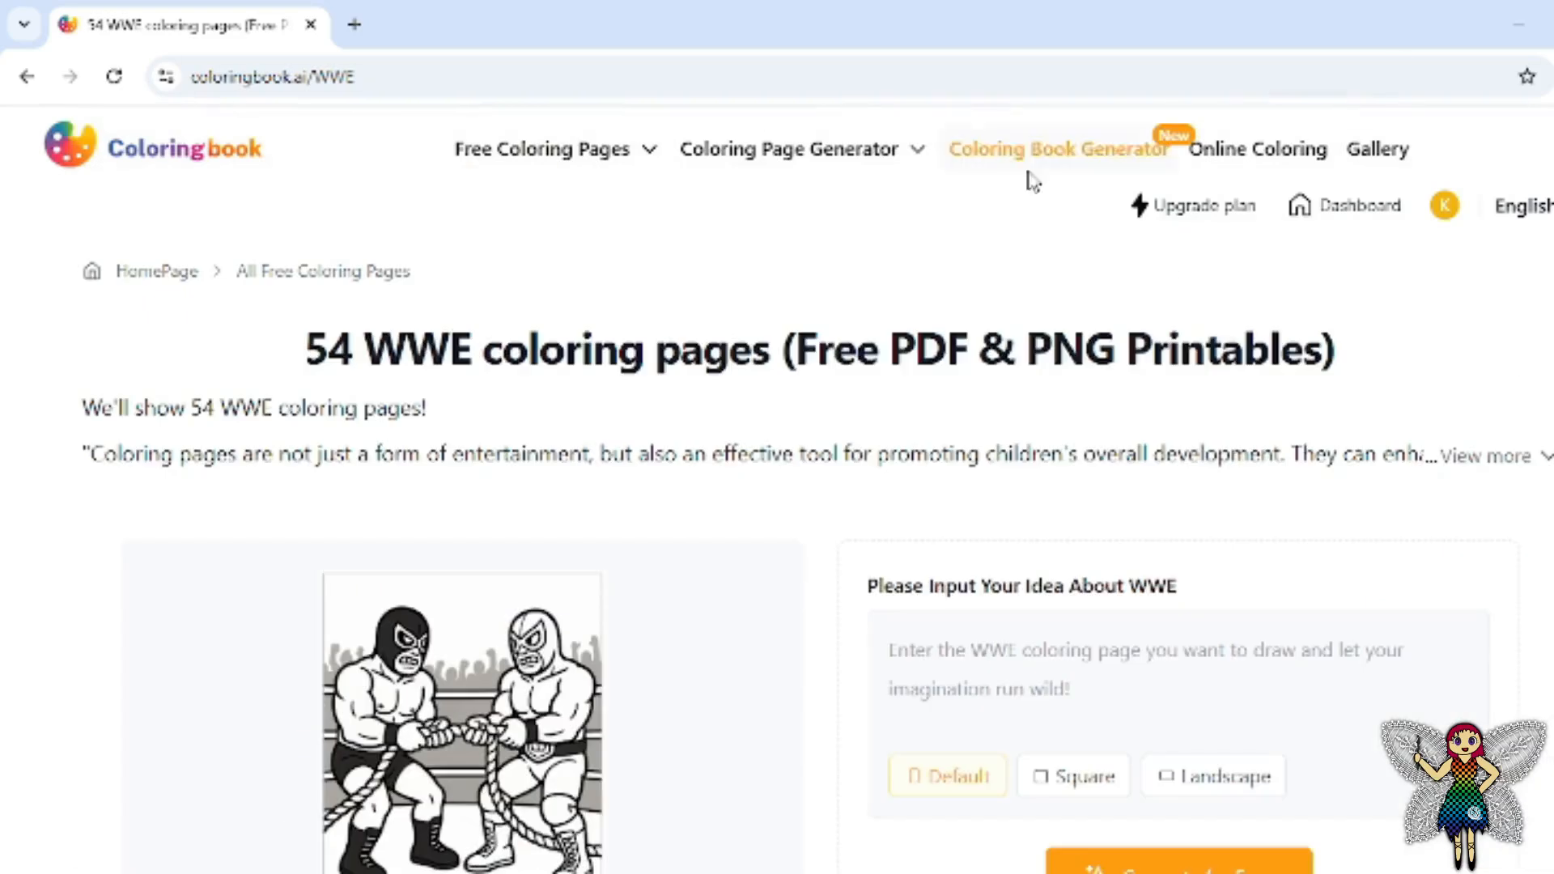
# - Open the text-to-coloring-page generator and enter the prompt "a shark eating a pizza that had fallen into the sea from a boat above"
pyautogui.moveTo(929, 180)
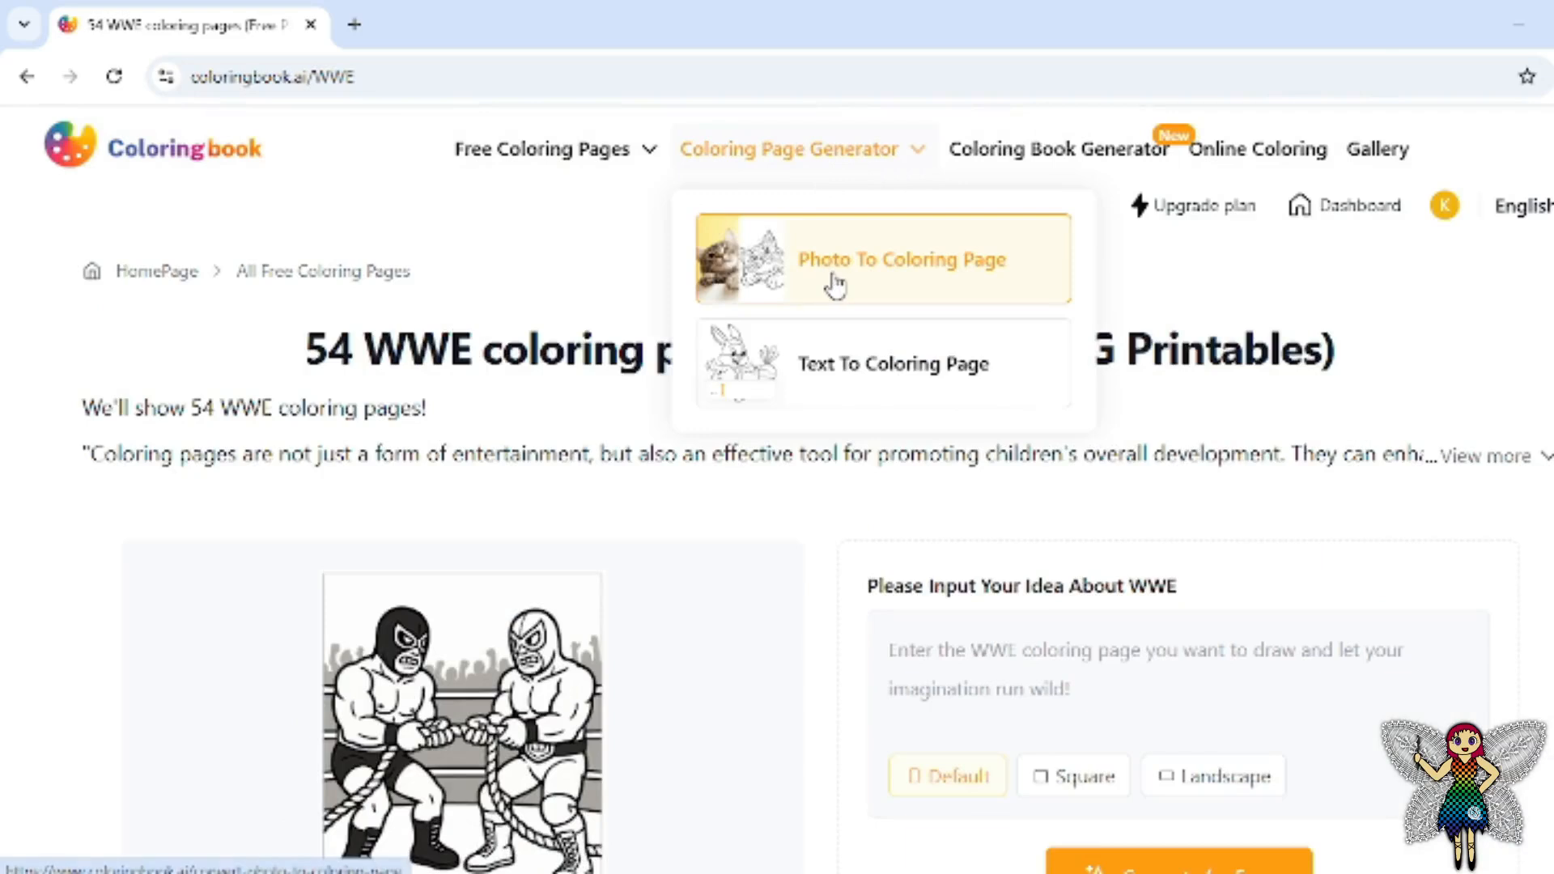
pyautogui.click(846, 363)
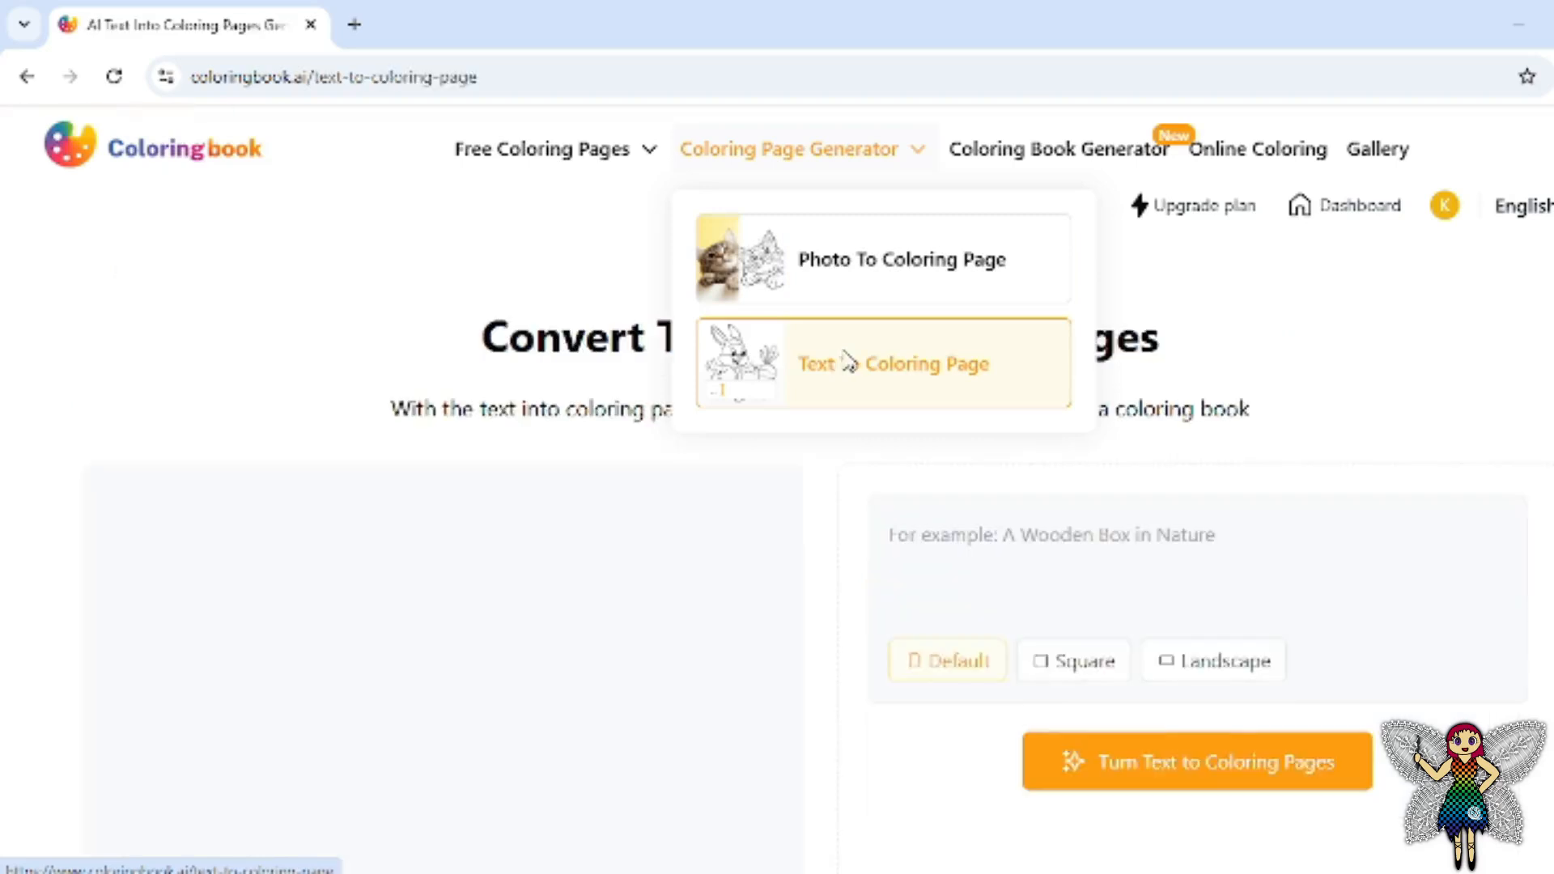
pyautogui.click(1383, 553)
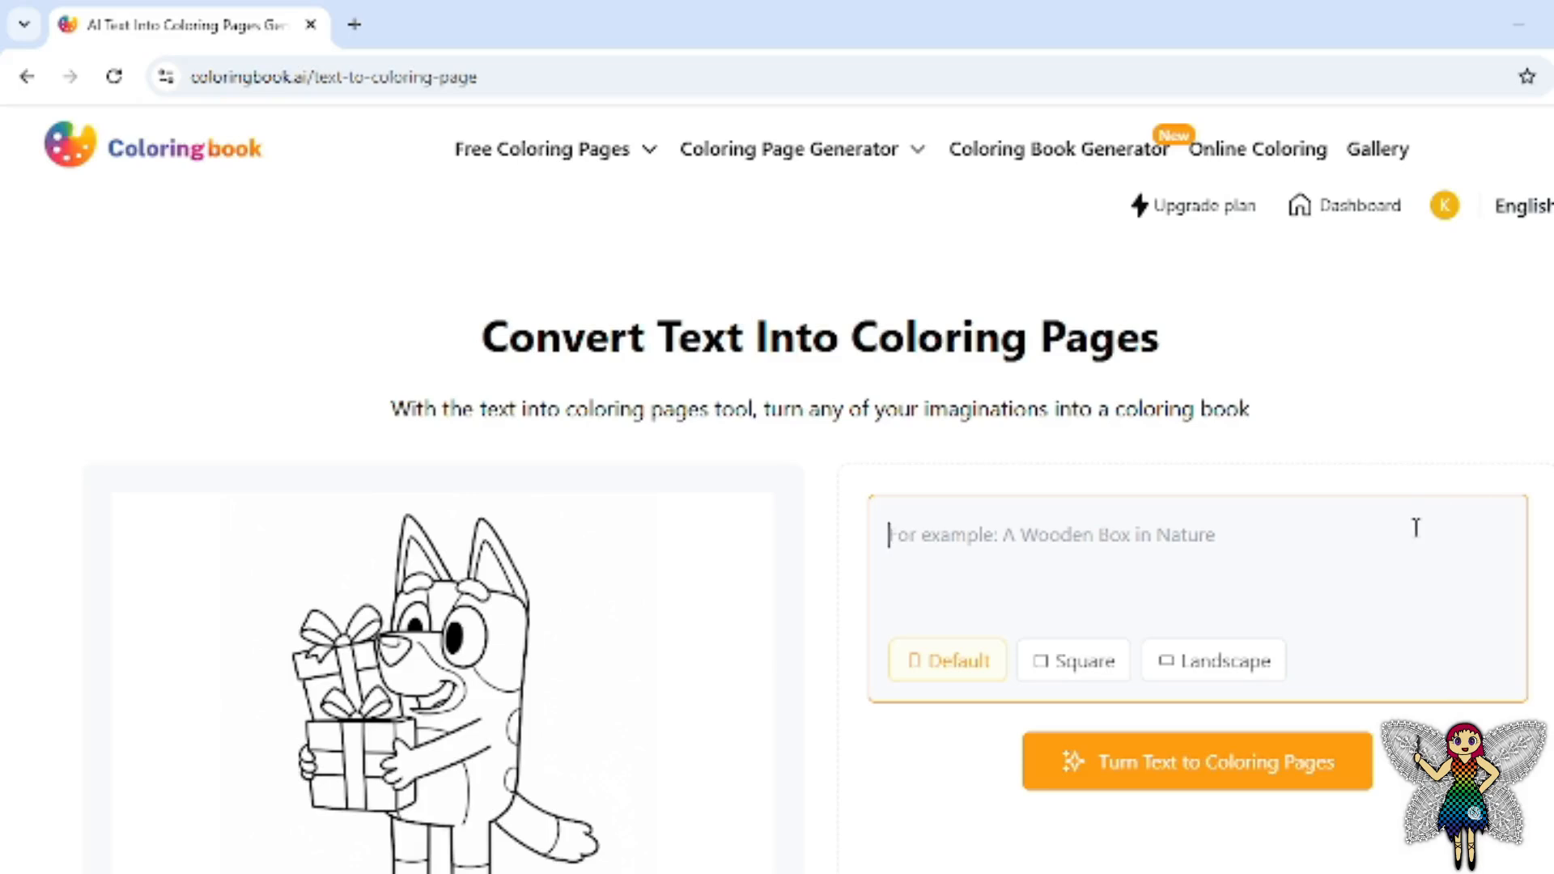
pyautogui.write('a ')
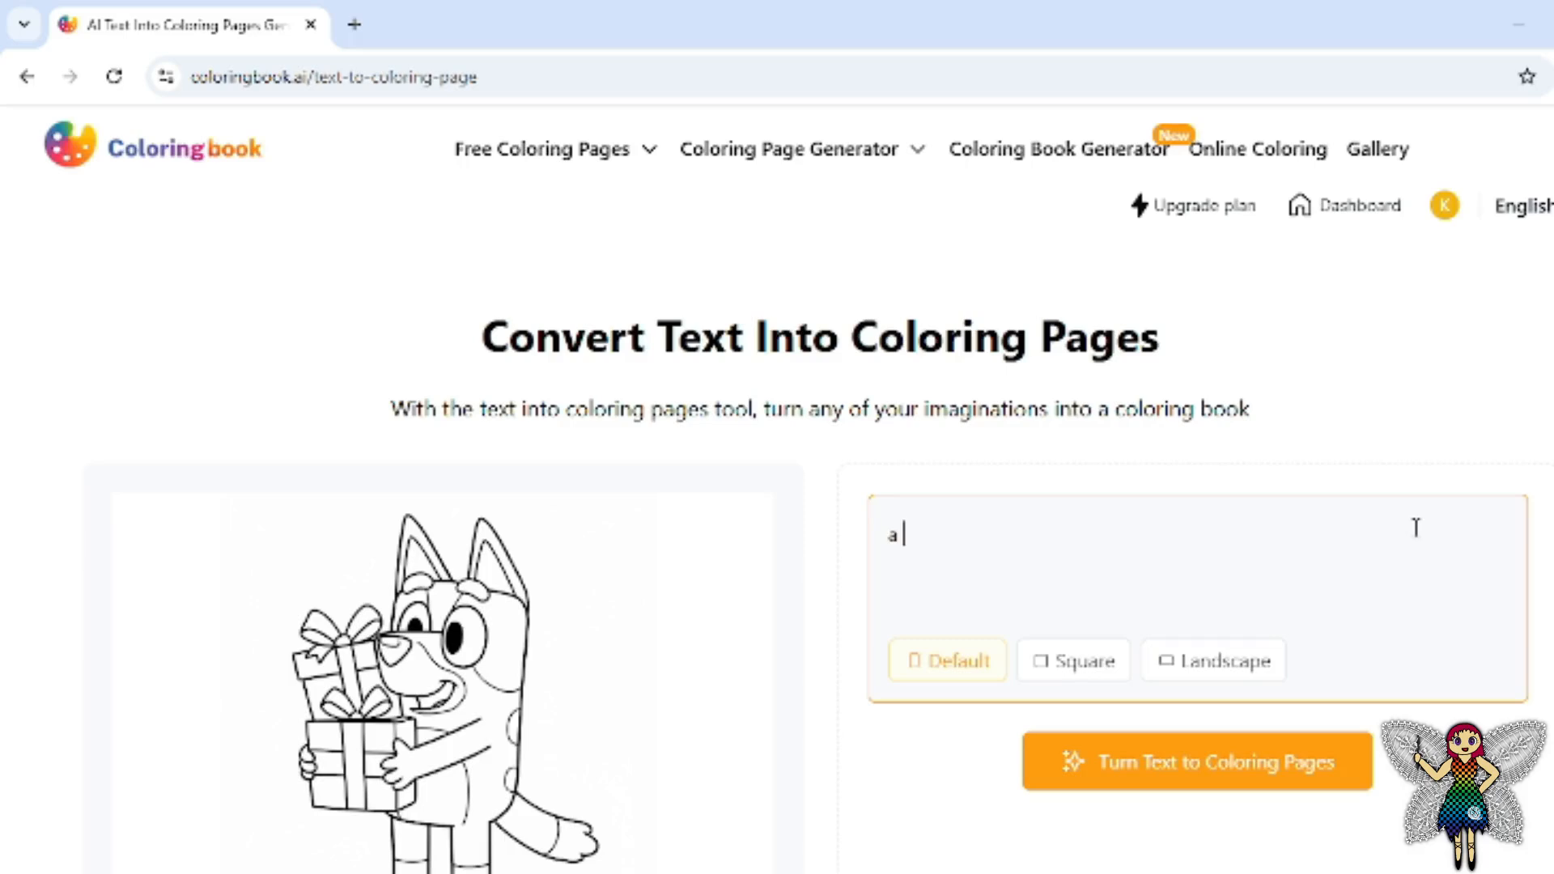
pyautogui.write('shark eating ')
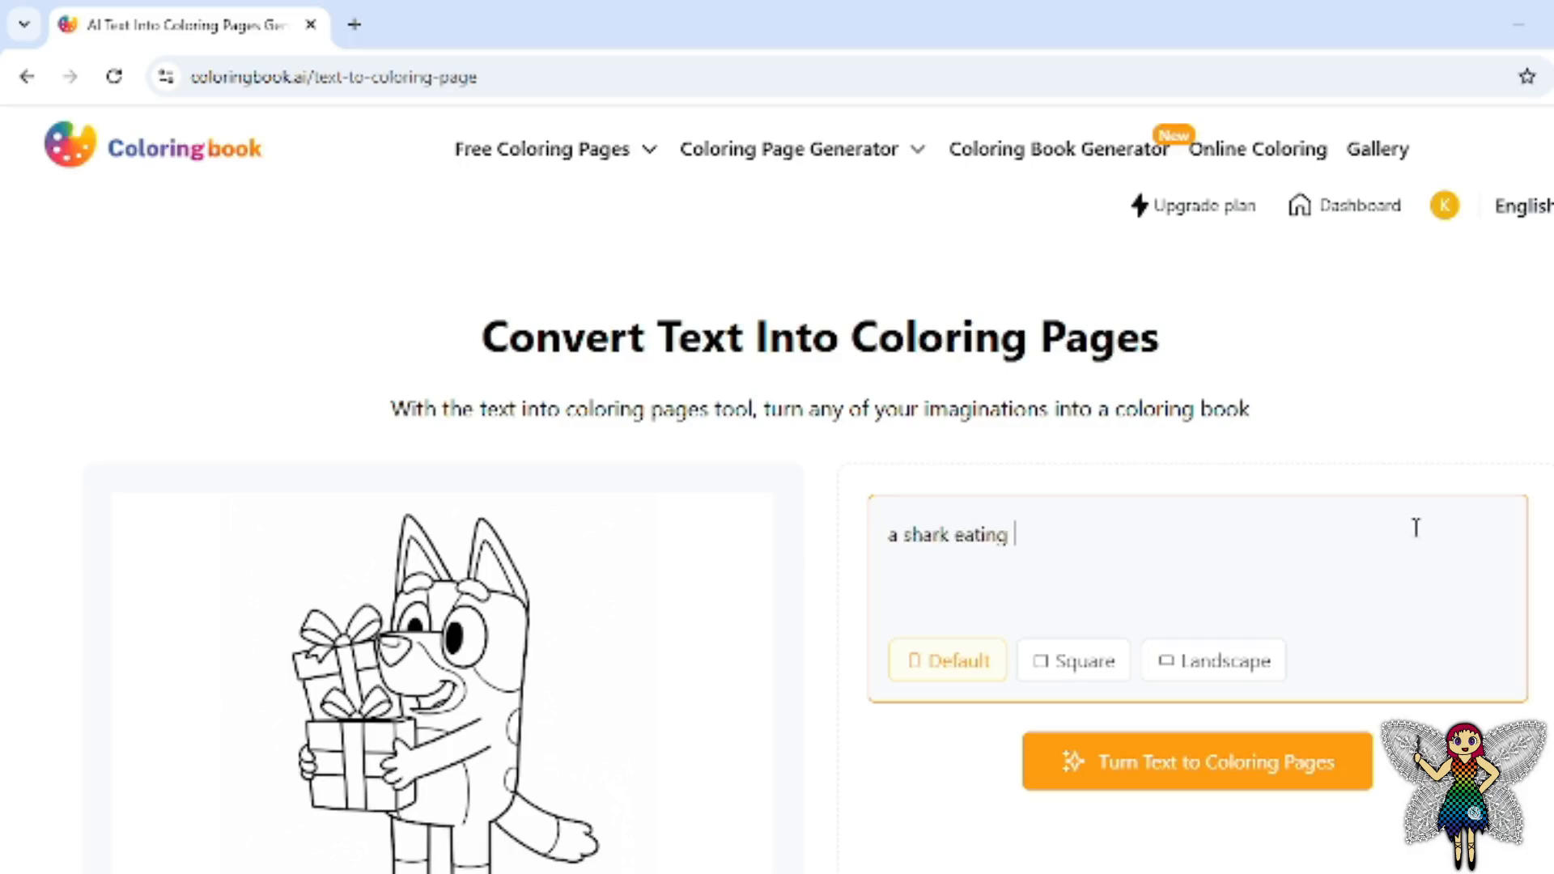
pyautogui.write('a pizza that')
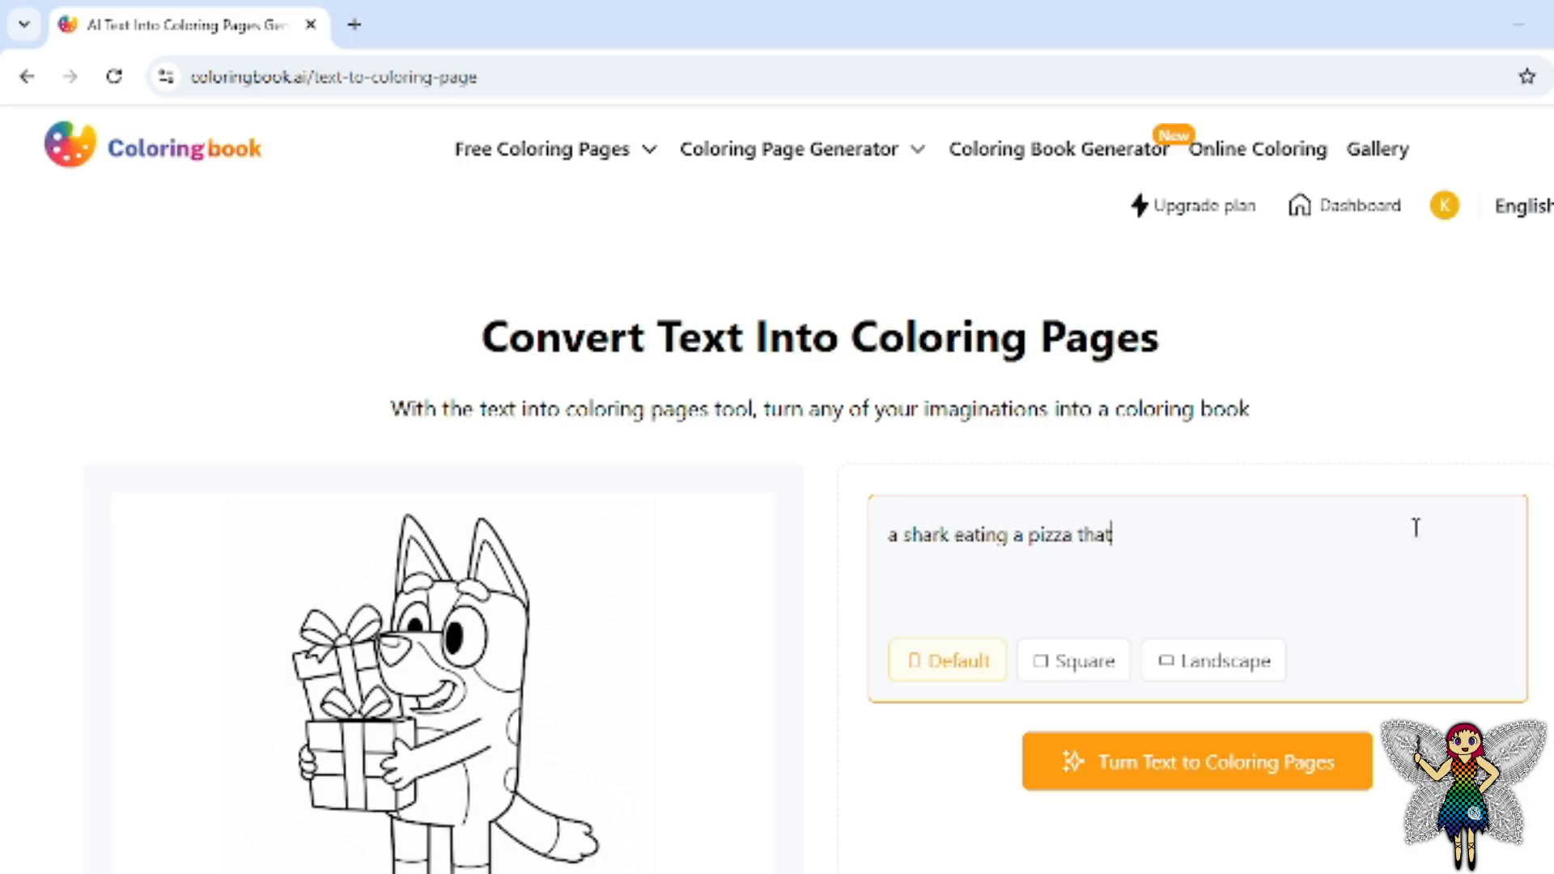
pyautogui.write(' had fallen ')
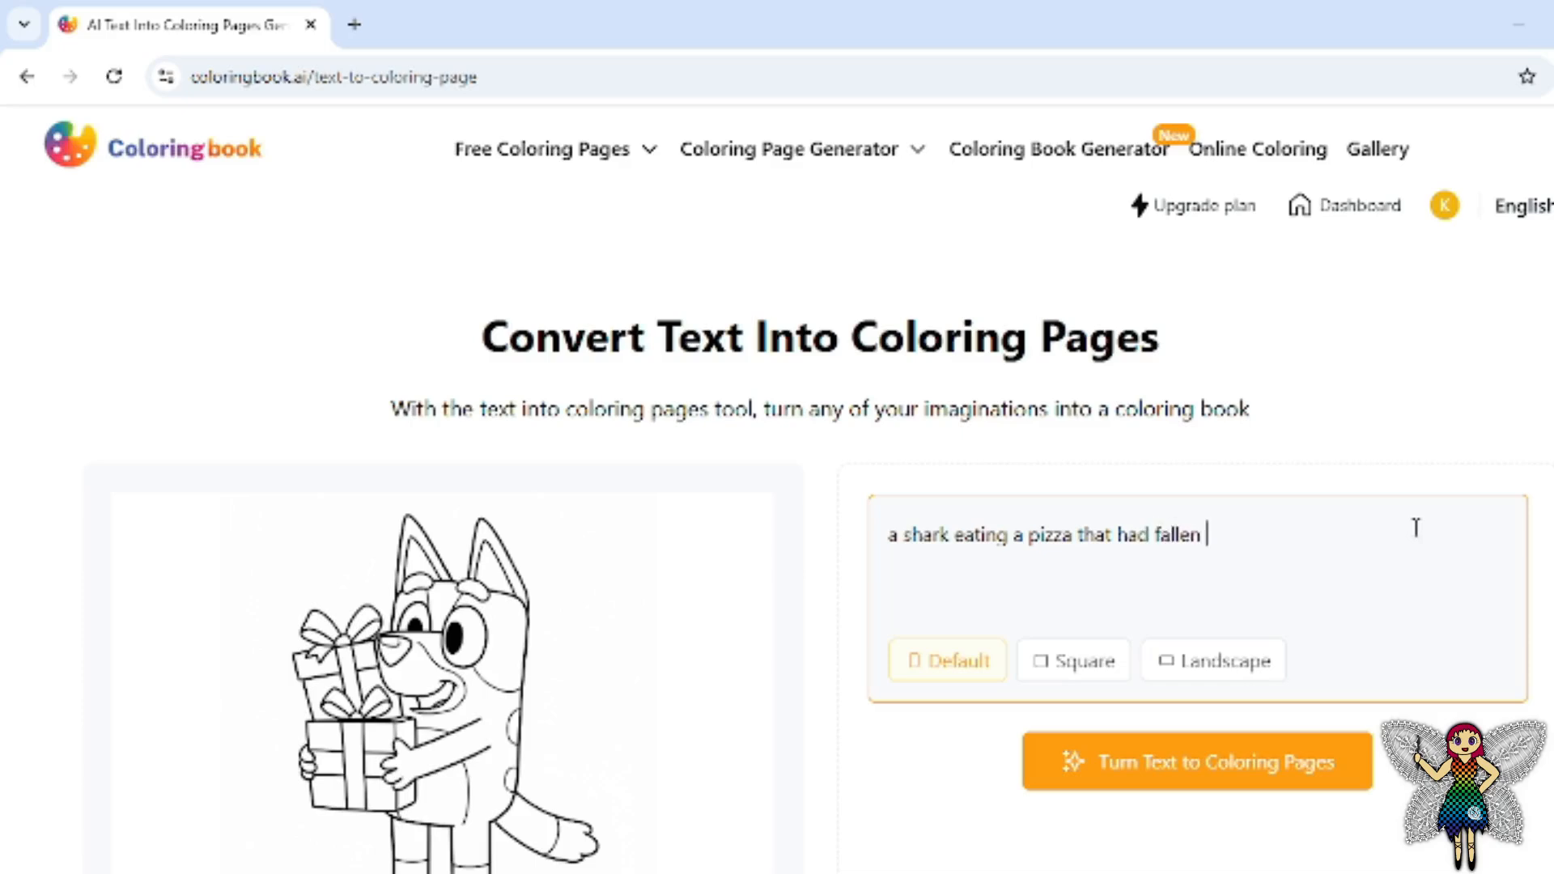
pyautogui.write('into the sea fr')
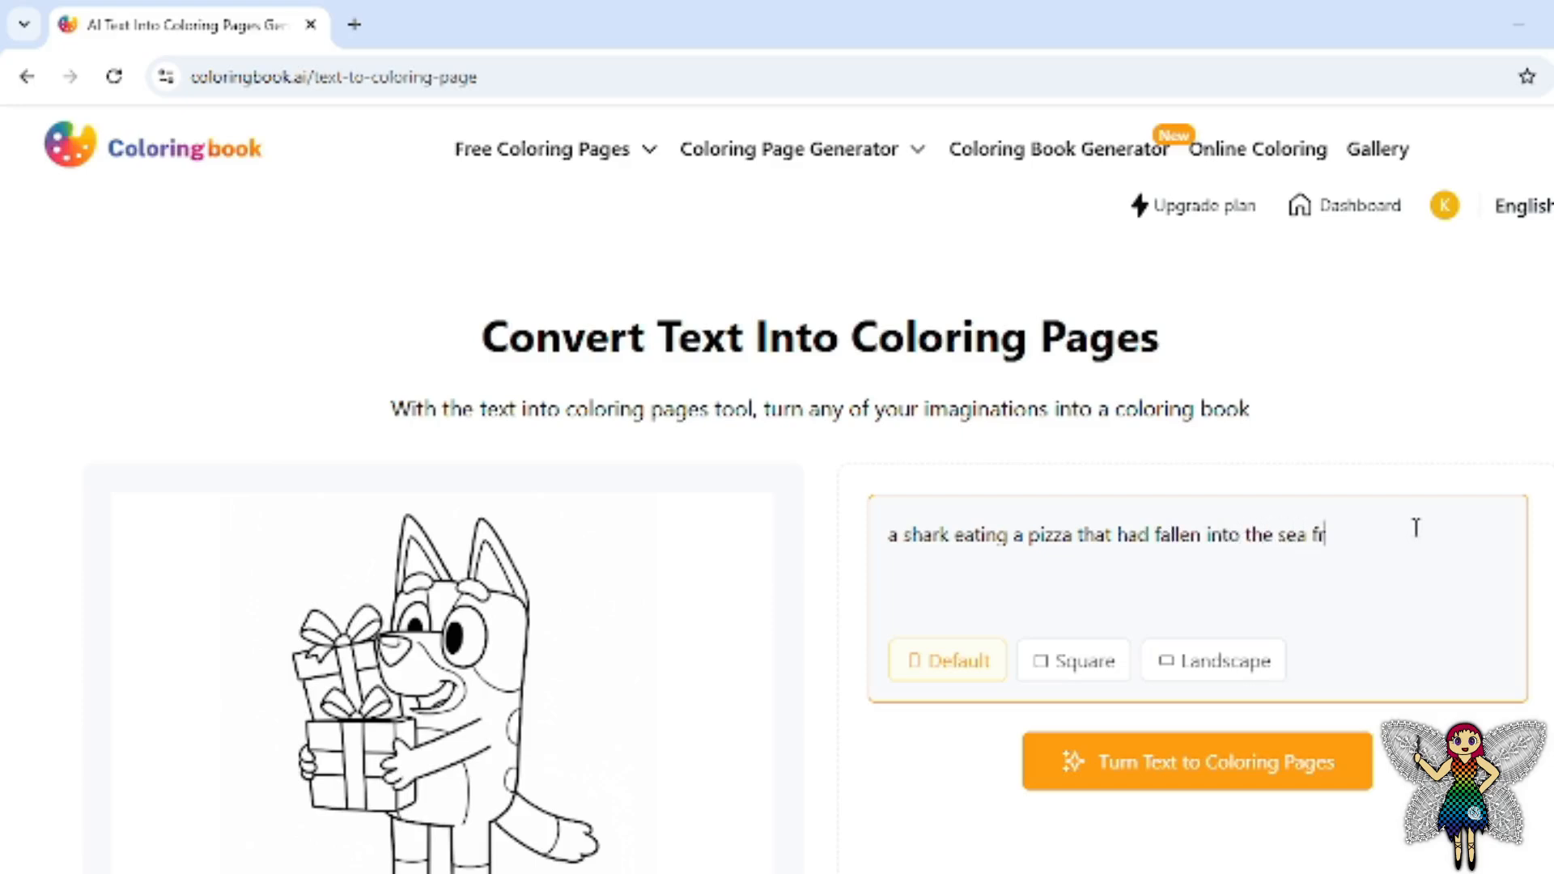
pyautogui.write('om a boat above')
# - Submit the shark prompt for conversion into coloring pages with the default page format
pyautogui.scroll(-7, 777, 567)
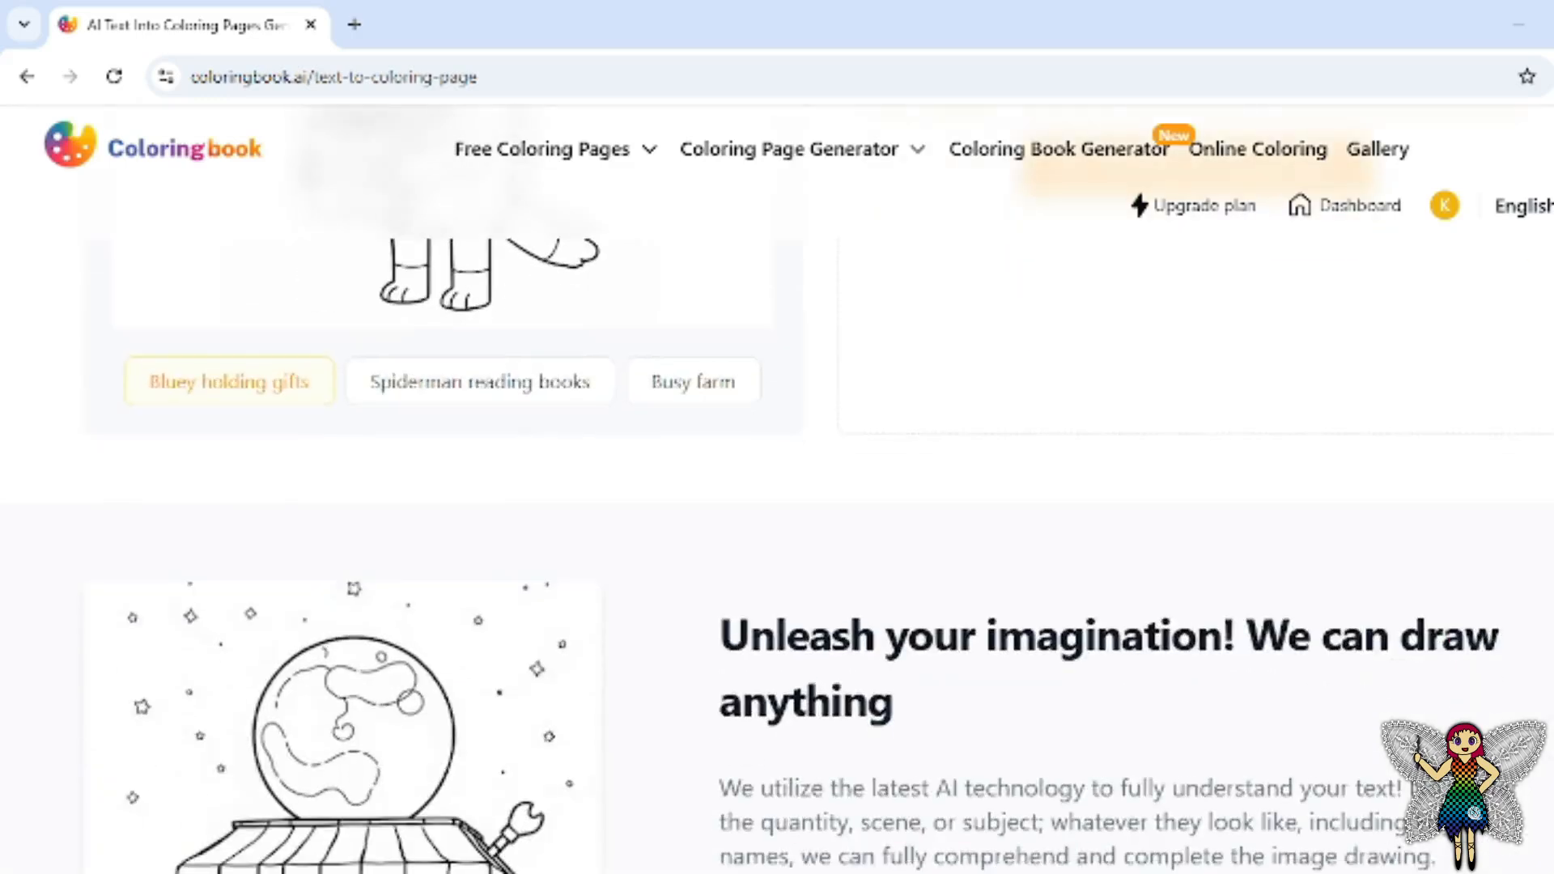
pyautogui.scroll(5, 777, 566)
pyautogui.scroll(1, 825, 485)
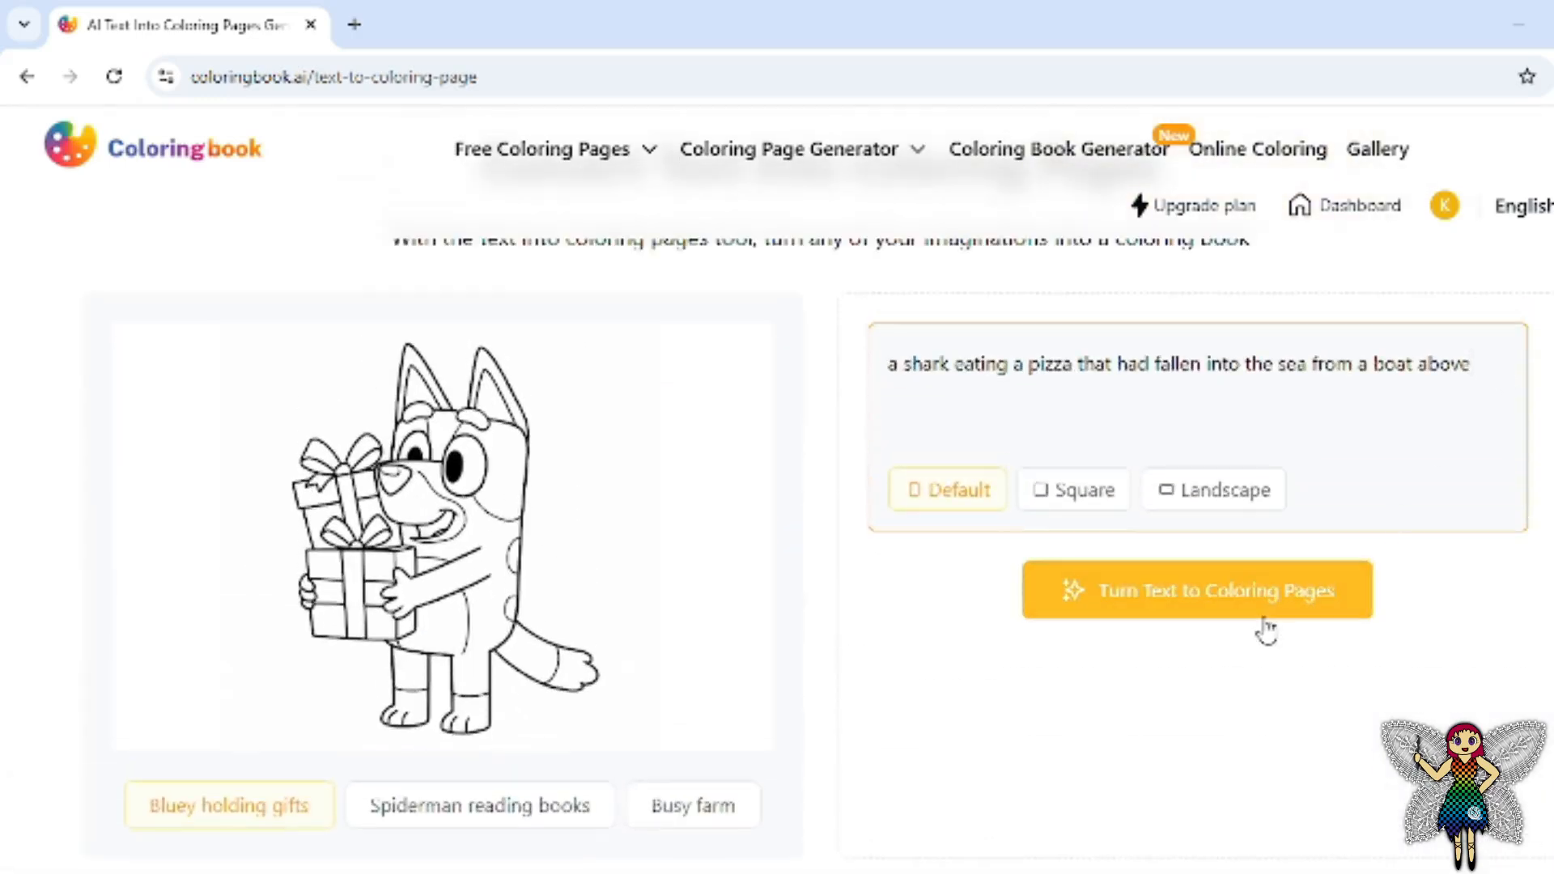
pyautogui.click(1315, 590)
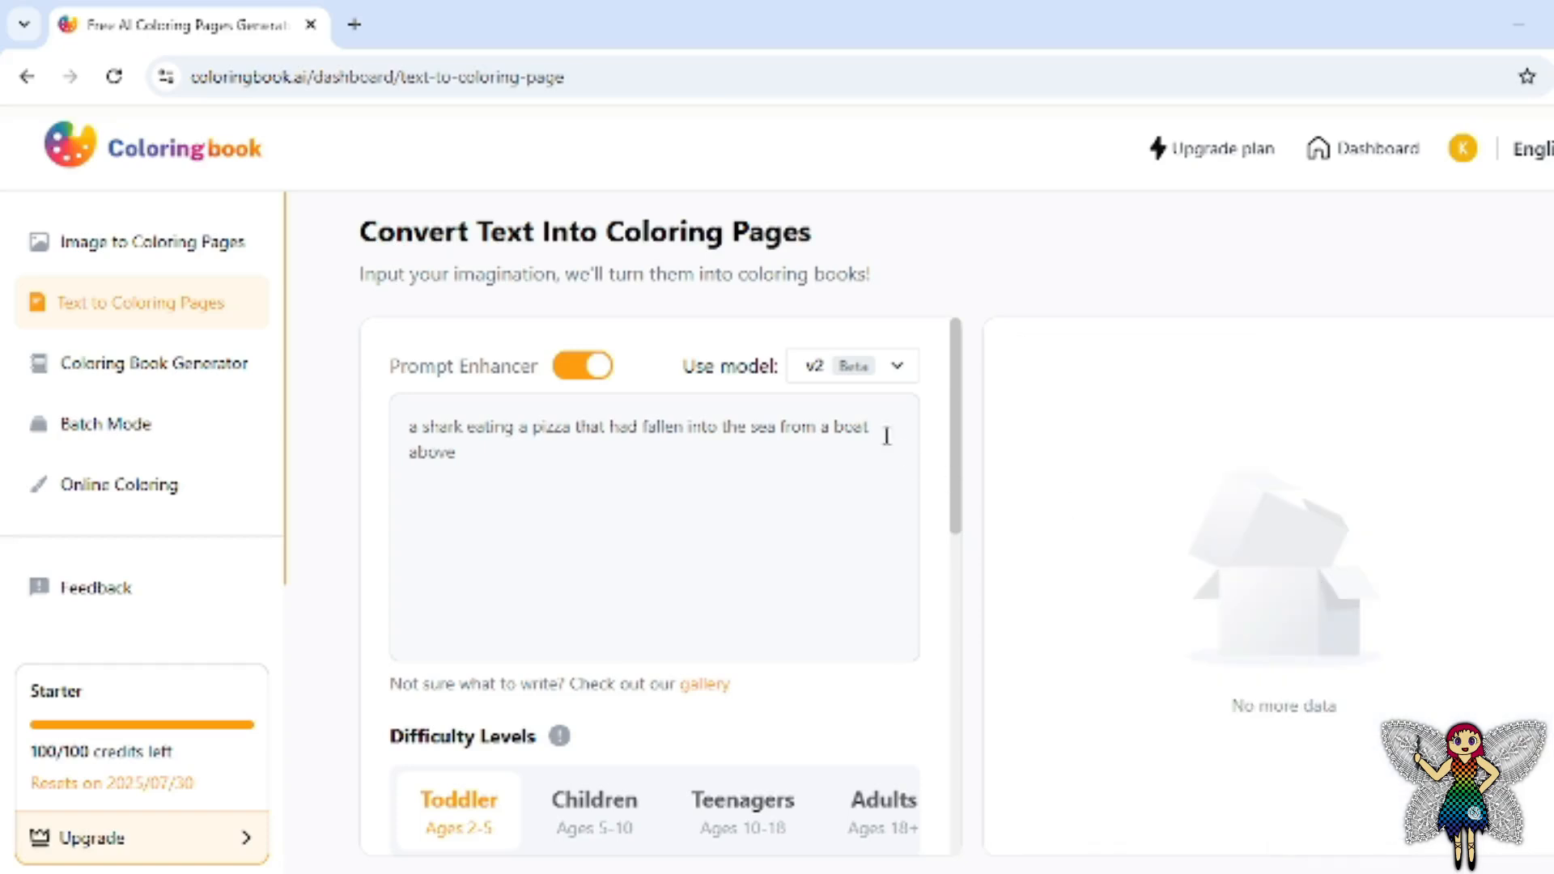
# - Enable the Private, High print quality and Remove watermark options in the generation settings
pyautogui.moveTo(960, 454); pyautogui.dragTo(965, 552)
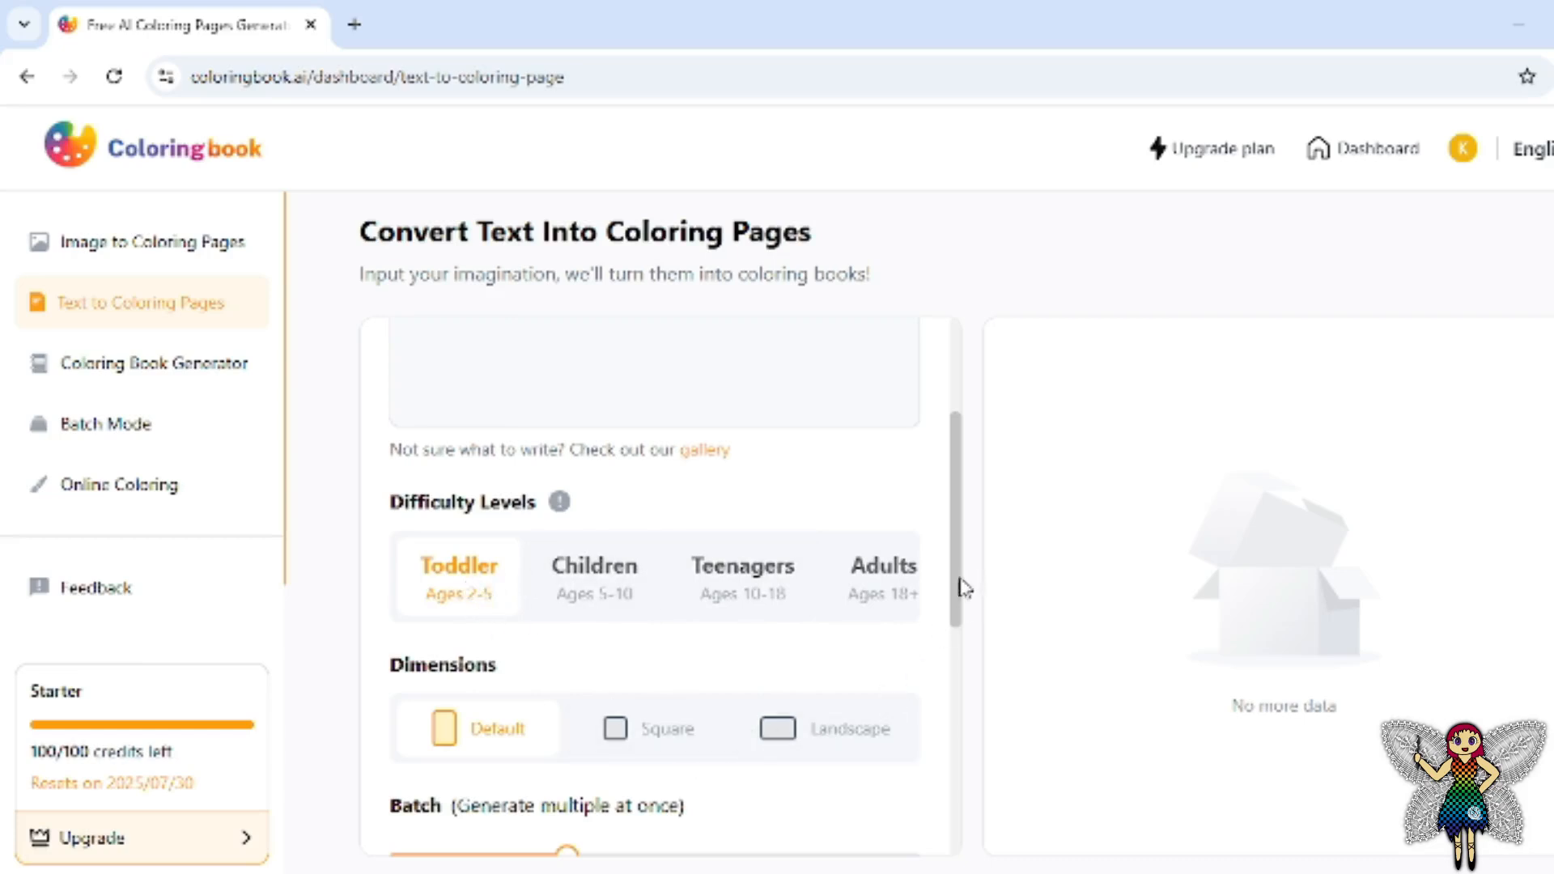
pyautogui.tripleClick(951, 636)
pyautogui.click(952, 625)
pyautogui.moveTo(959, 599); pyautogui.dragTo(950, 715)
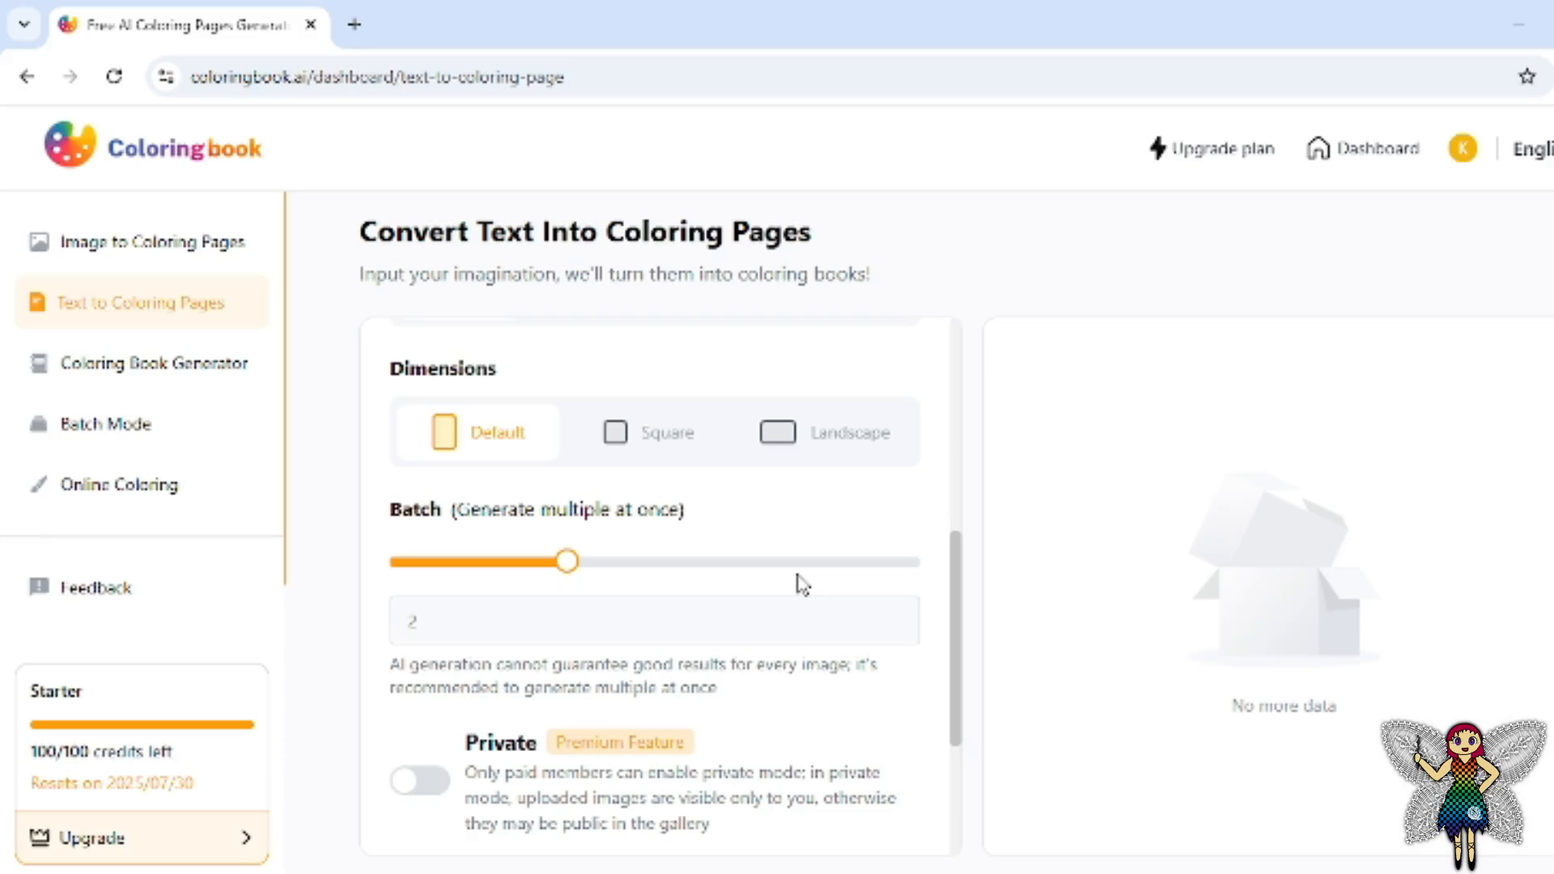
pyautogui.moveTo(957, 562); pyautogui.dragTo(925, 669)
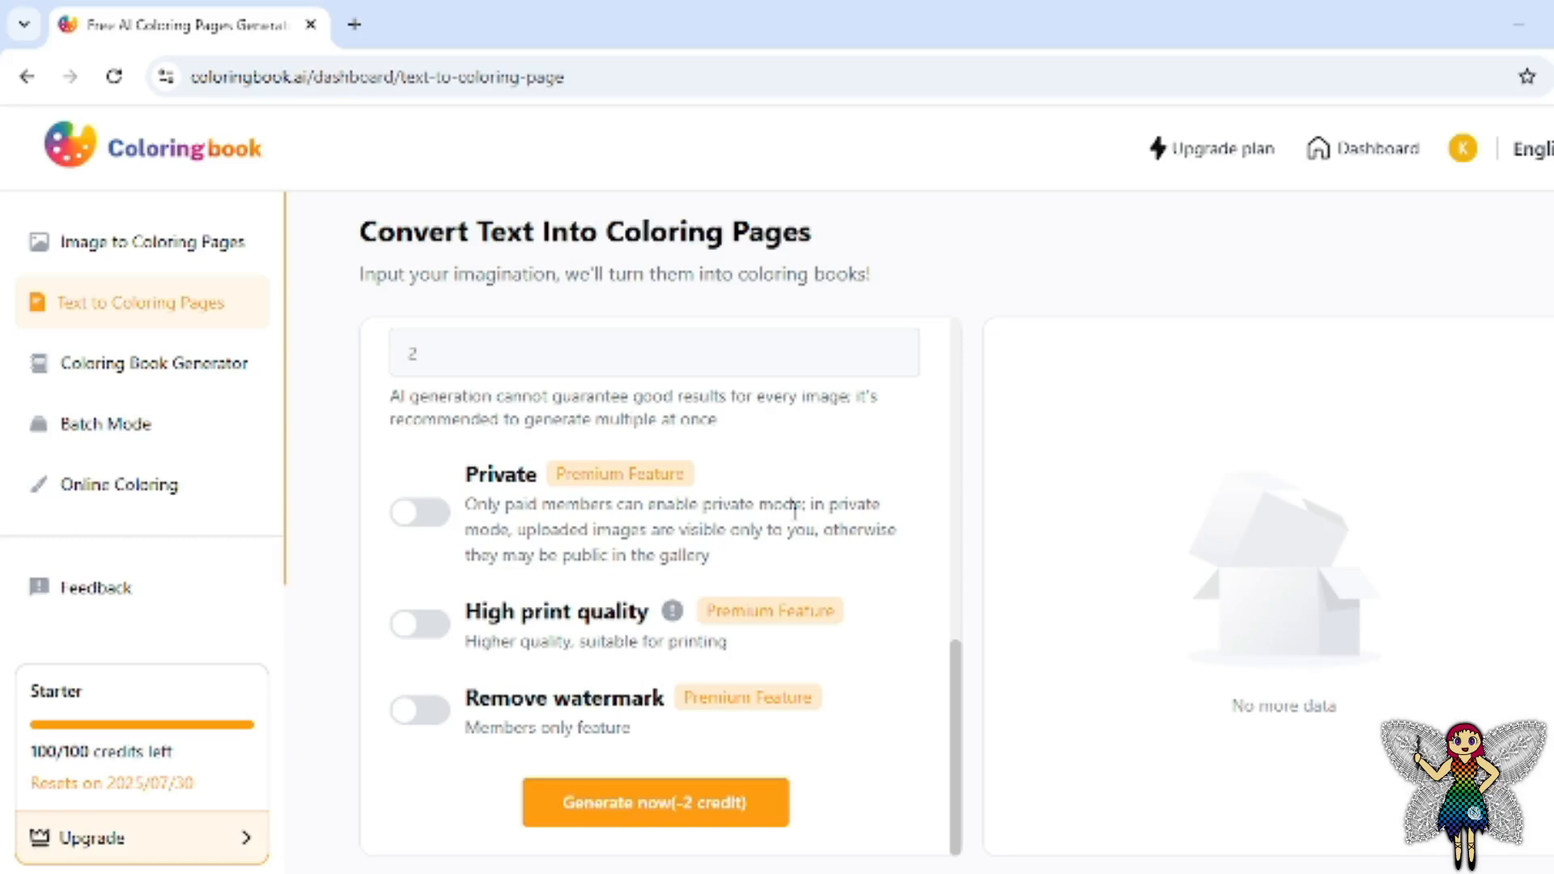
pyautogui.click(431, 516)
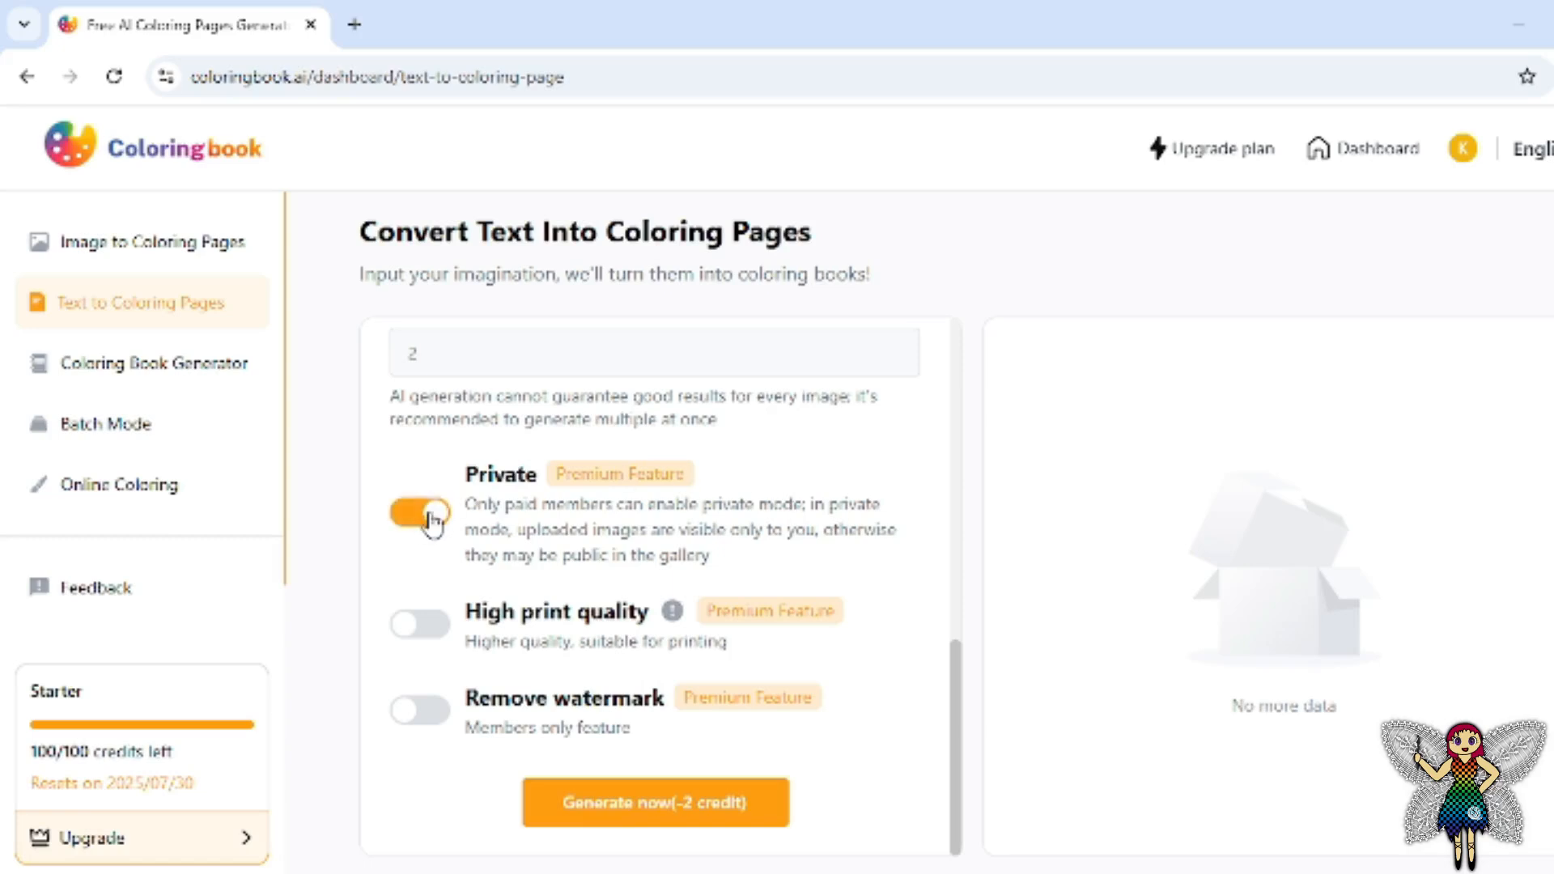
pyautogui.click(435, 636)
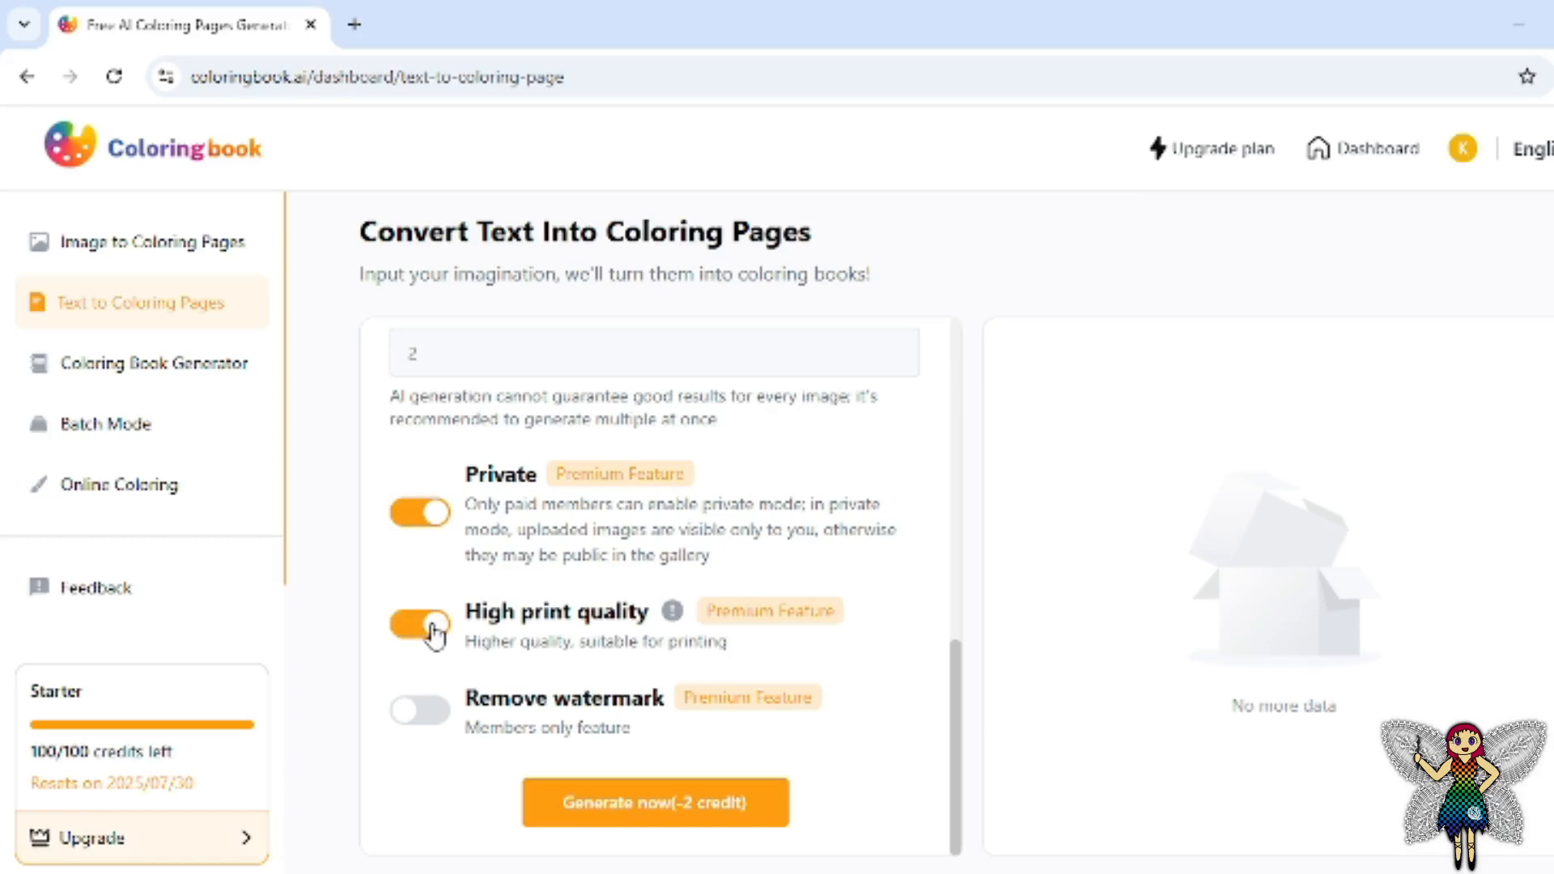
pyautogui.click(434, 736)
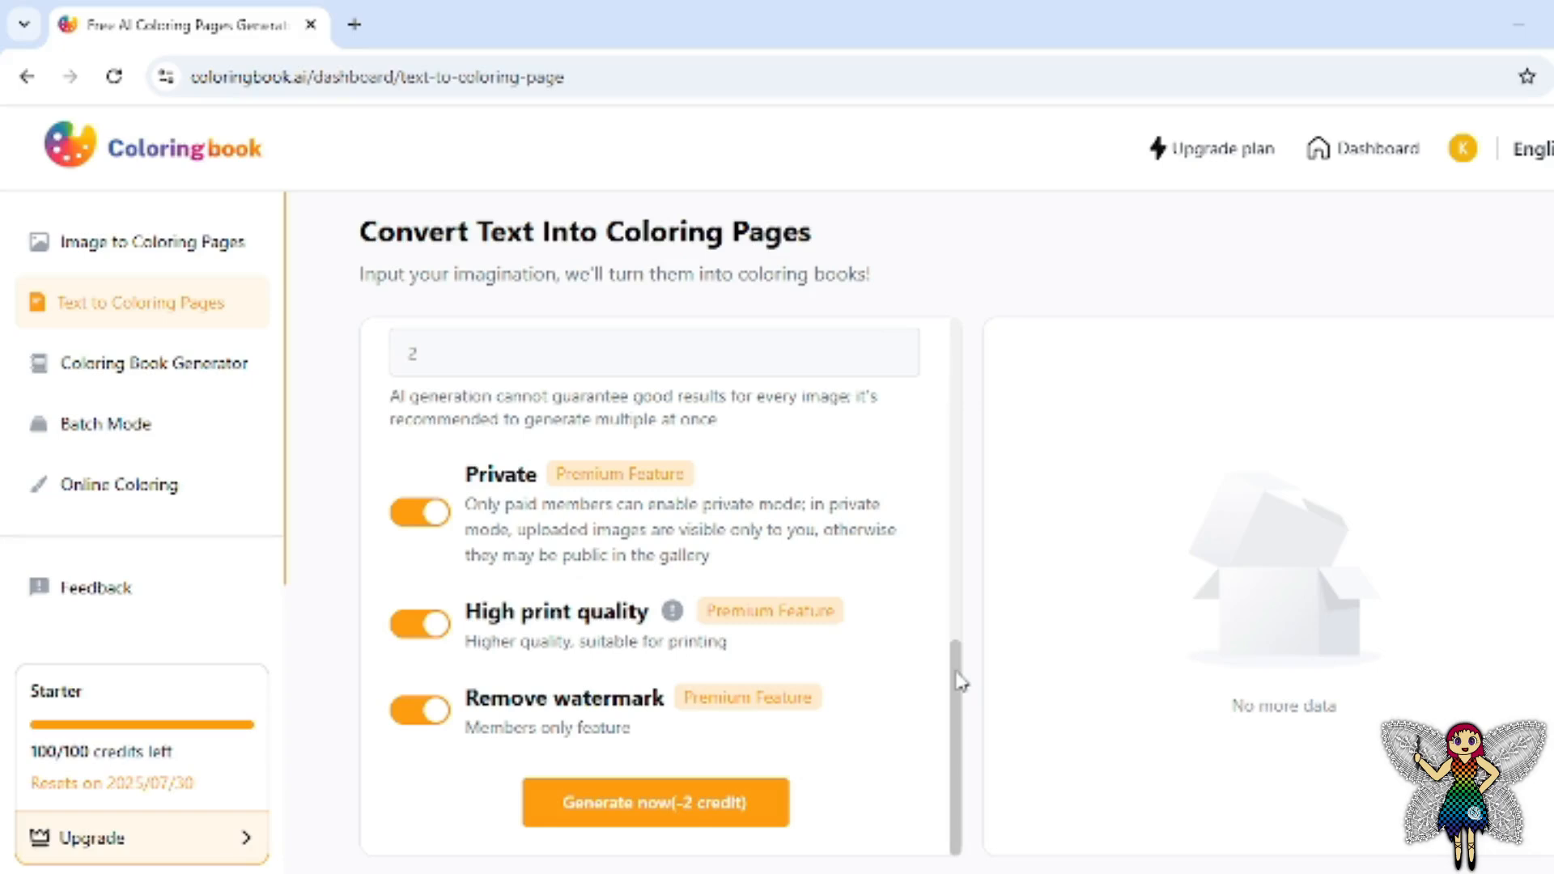
# - Review the generation settings and generate a batch of two shark coloring pages at Toddler difficulty
pyautogui.moveTo(960, 682); pyautogui.dragTo(957, 309)
pyautogui.moveTo(960, 468); pyautogui.dragTo(939, 777)
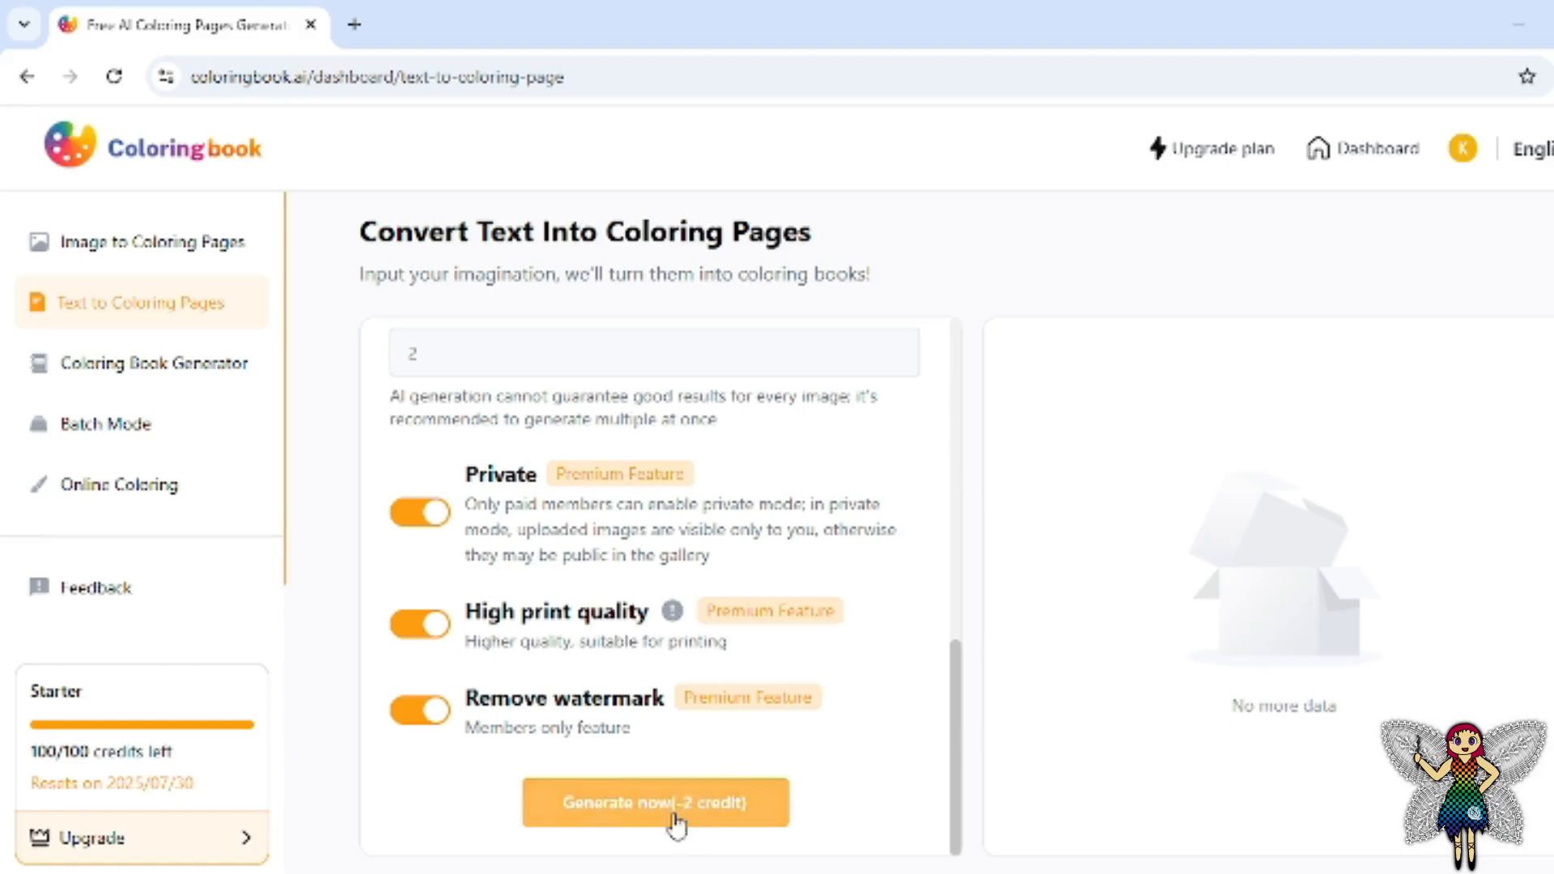
pyautogui.click(716, 826)
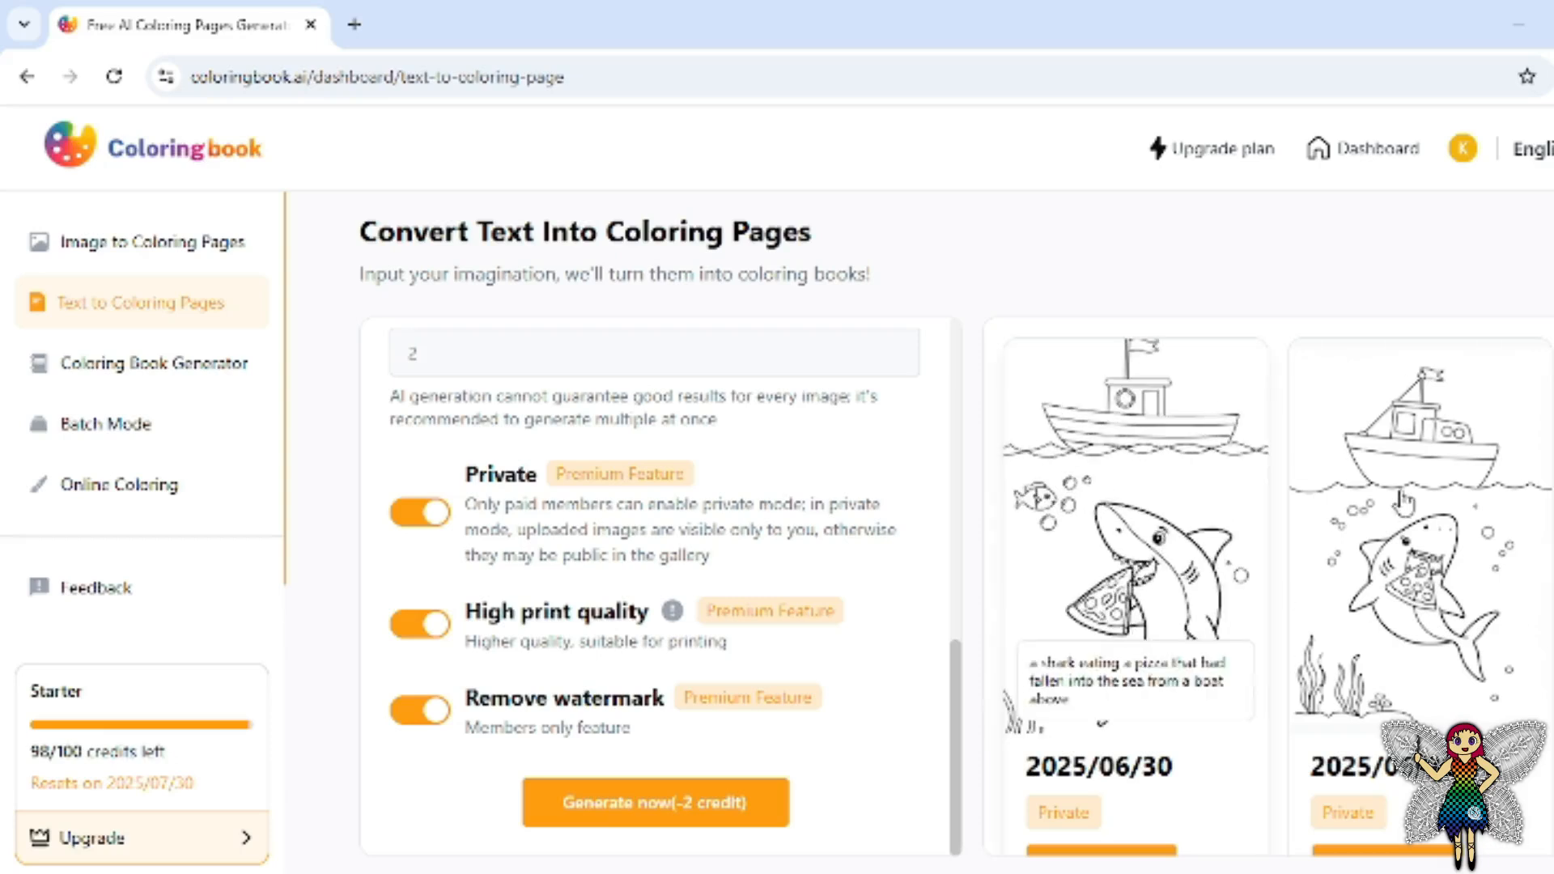
# - Download the first generated shark coloring page as a PNG
pyautogui.scroll(-2, 1266, 712)
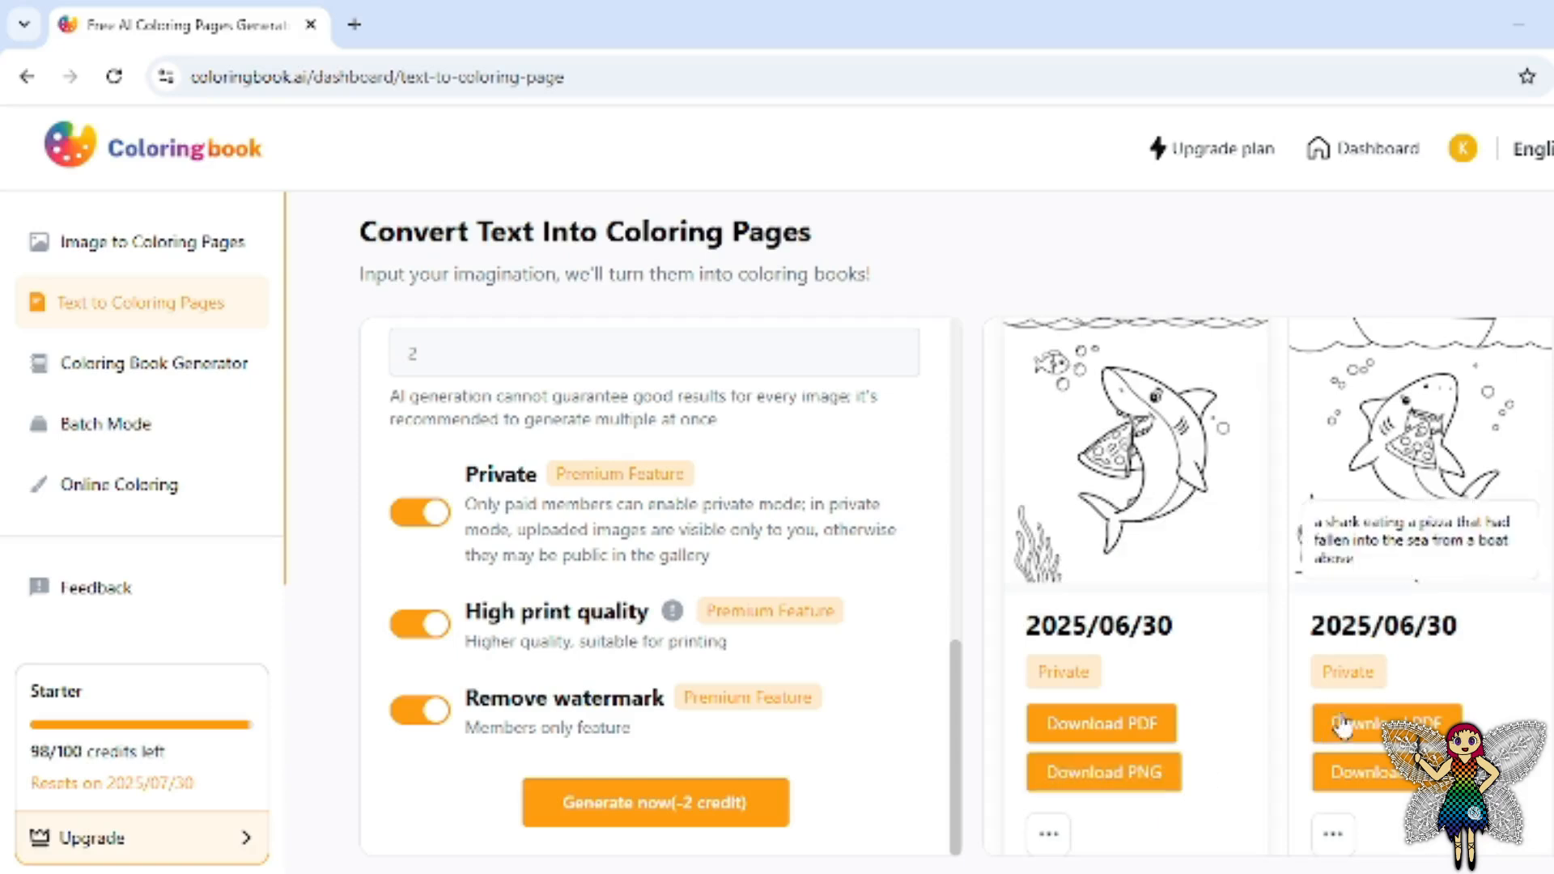
pyautogui.scroll(-1, 1149, 749)
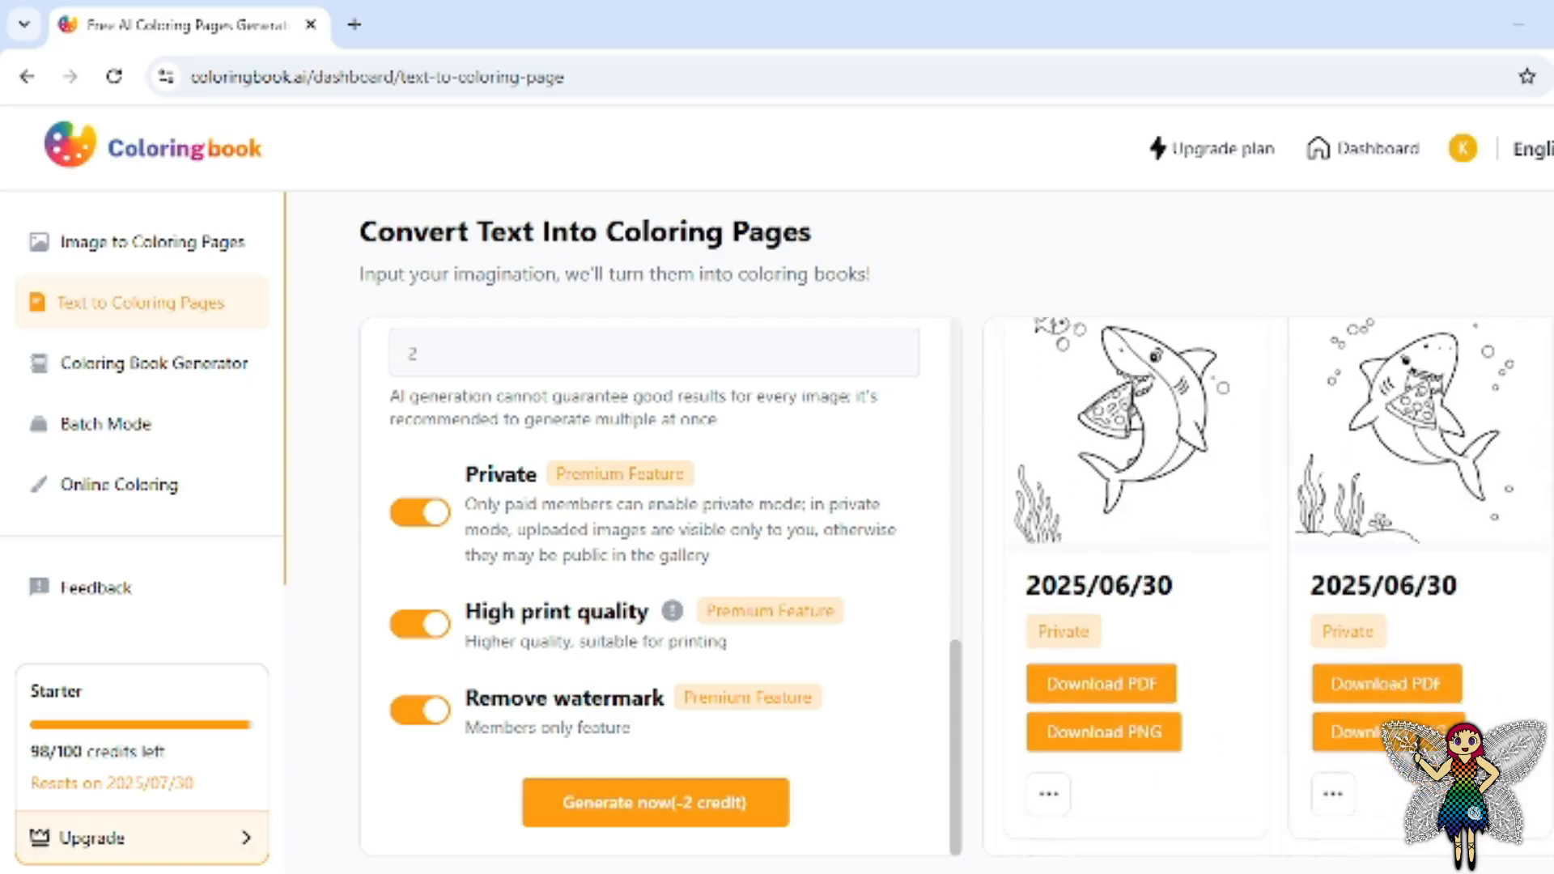
pyautogui.click(1149, 749)
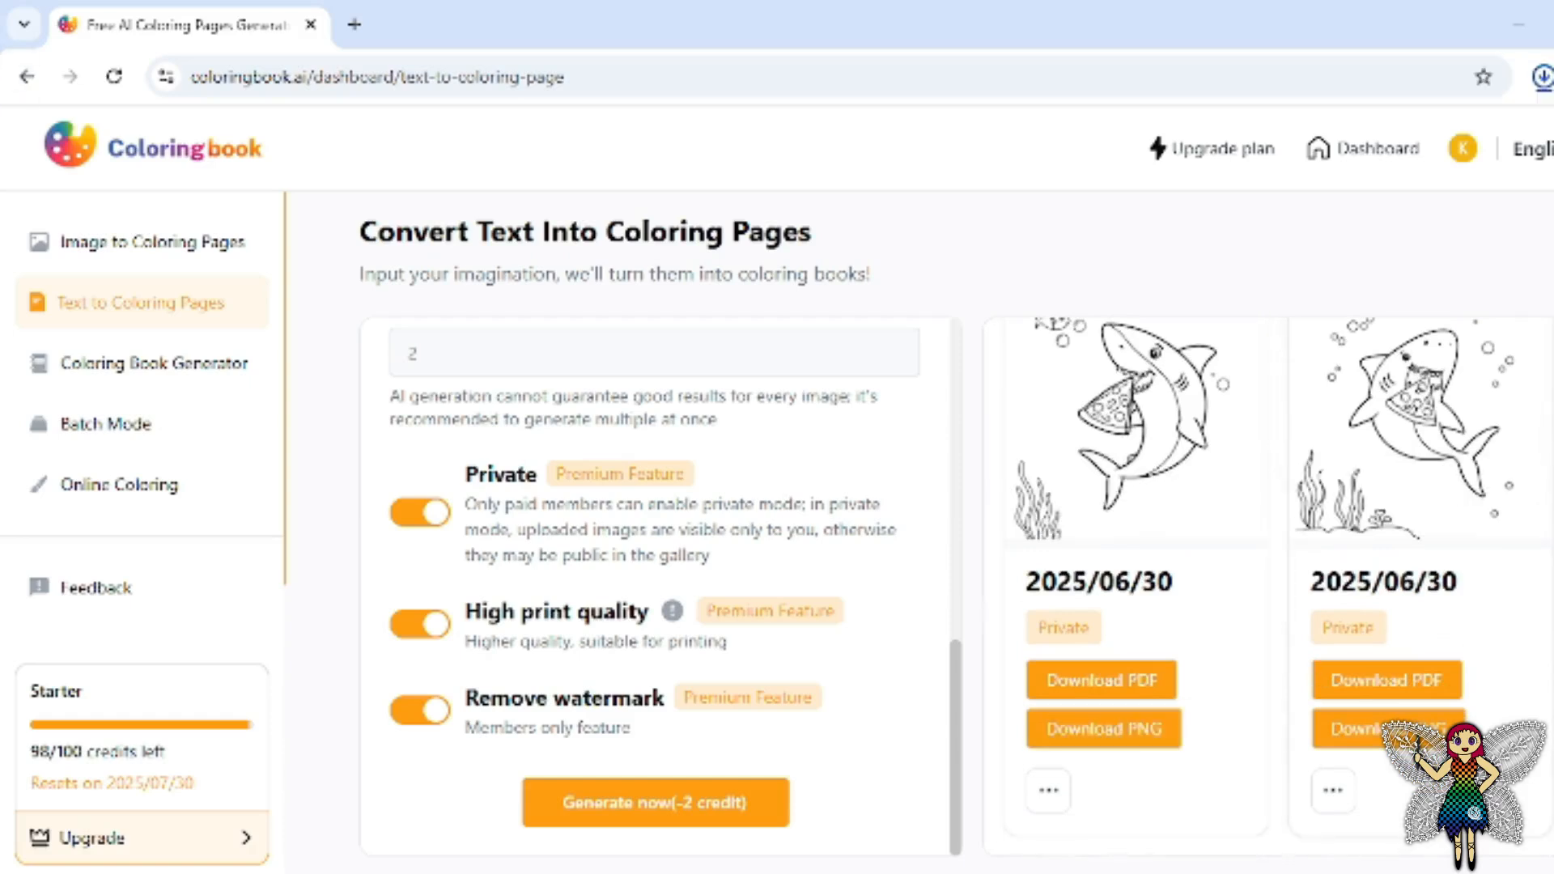
pyautogui.scroll(3, 1034, 675)
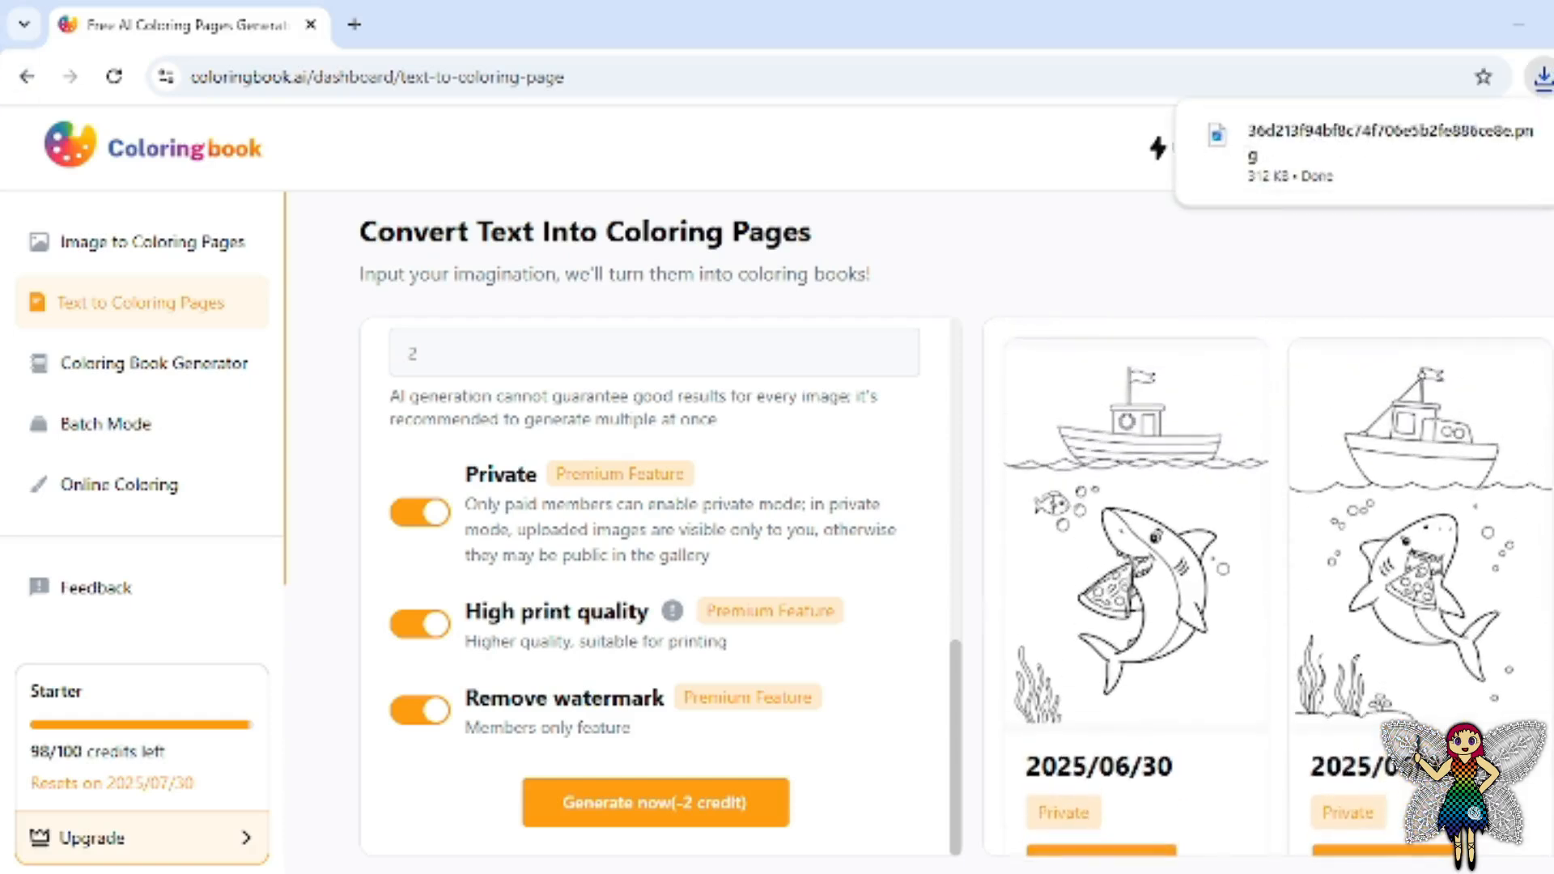
# - Set the difficulty level to Adults and generate another batch of two shark coloring pages
pyautogui.moveTo(960, 704); pyautogui.dragTo(953, 559)
pyautogui.scroll(4, 953, 558)
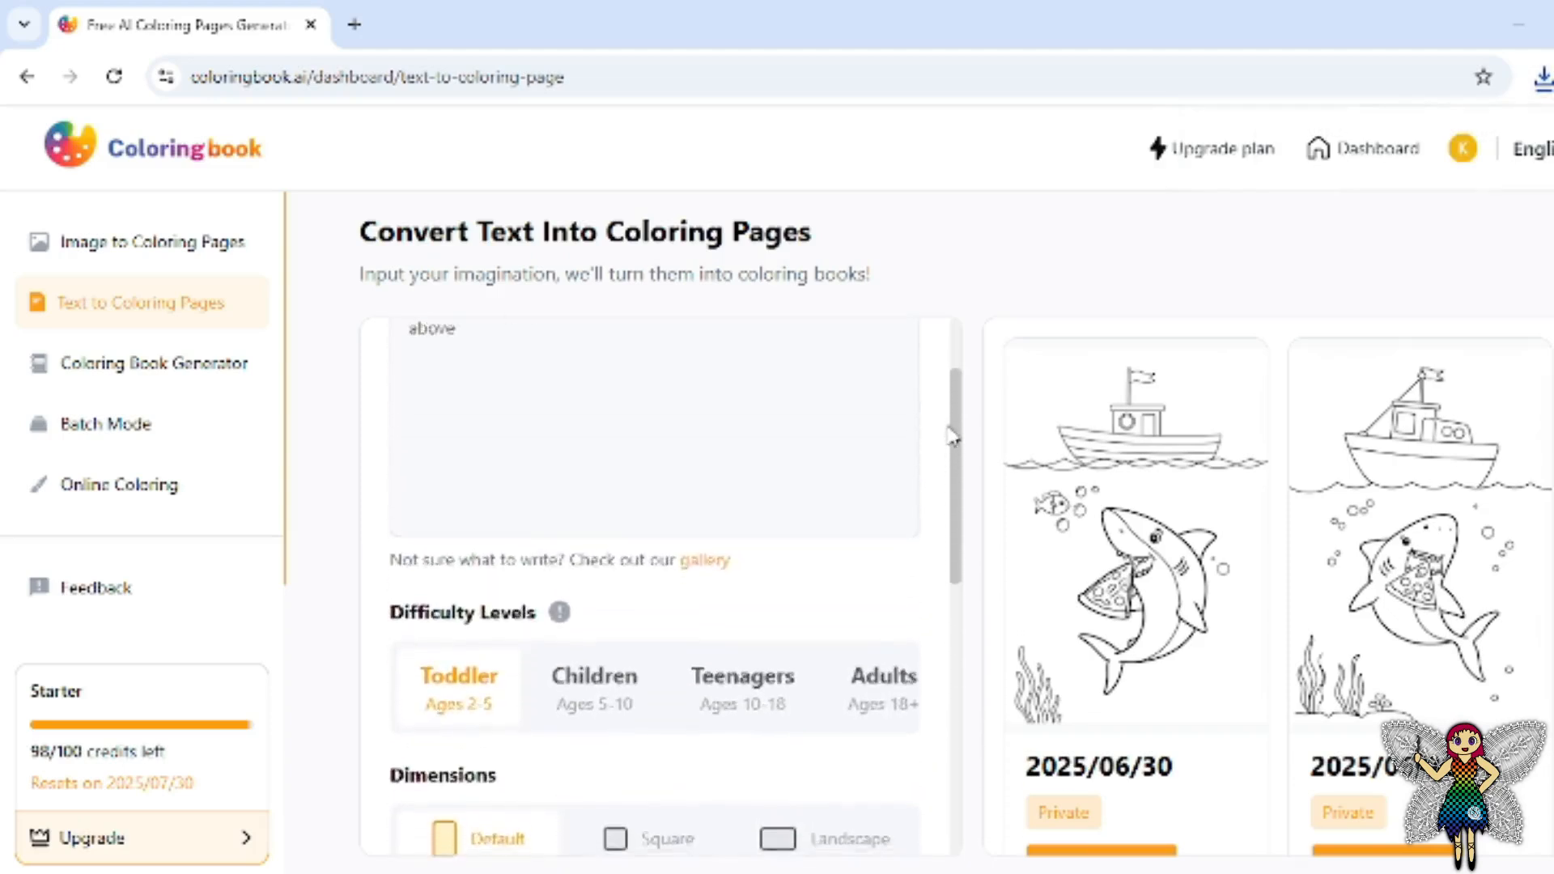
pyautogui.click(878, 643)
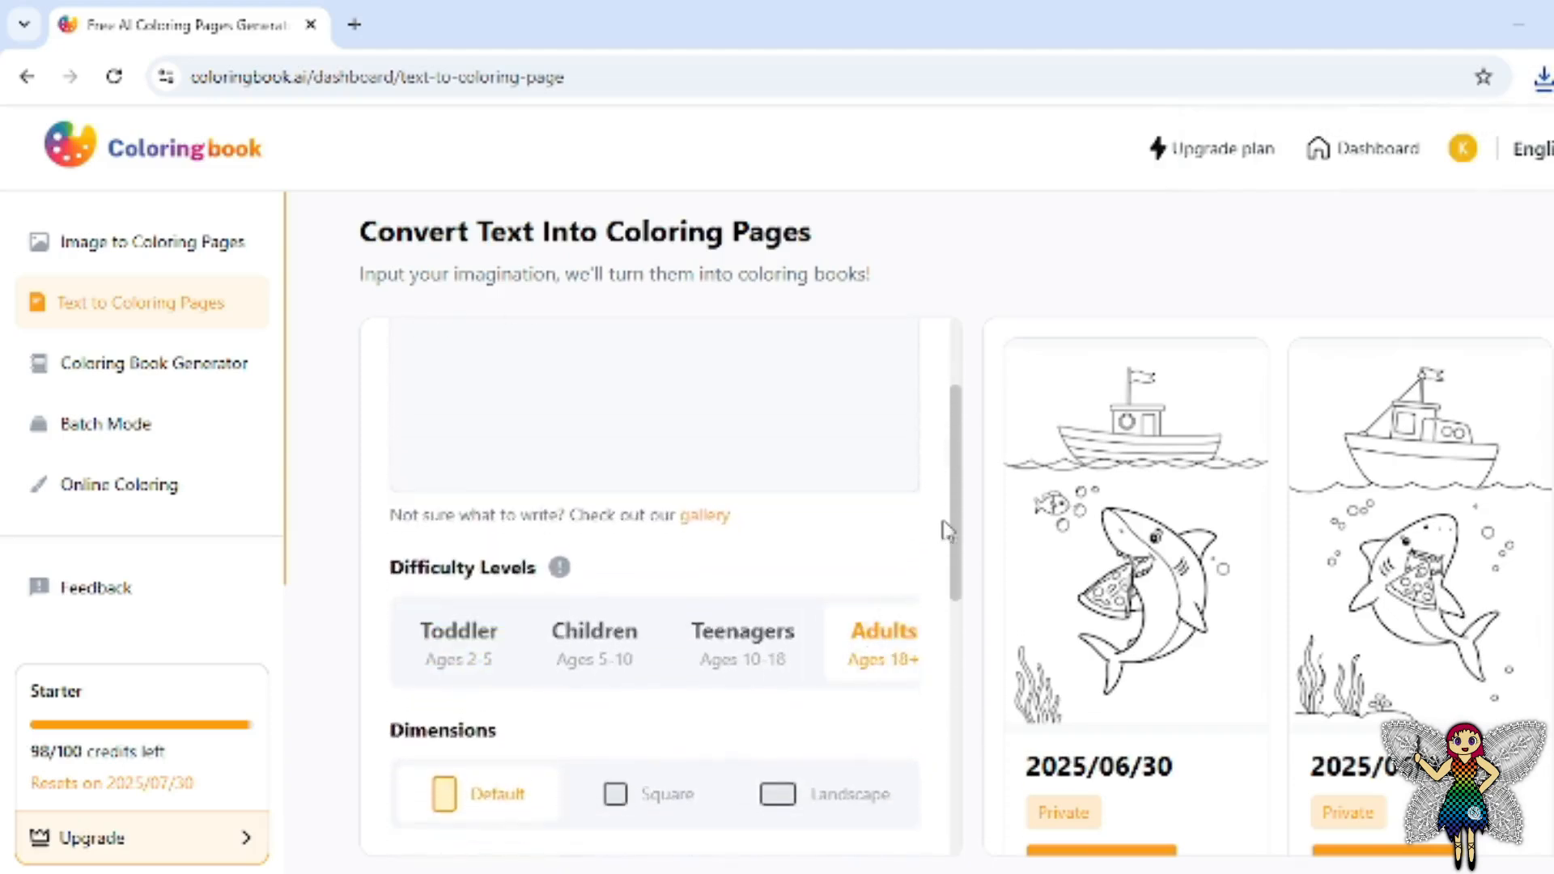
pyautogui.moveTo(959, 534); pyautogui.dragTo(949, 801)
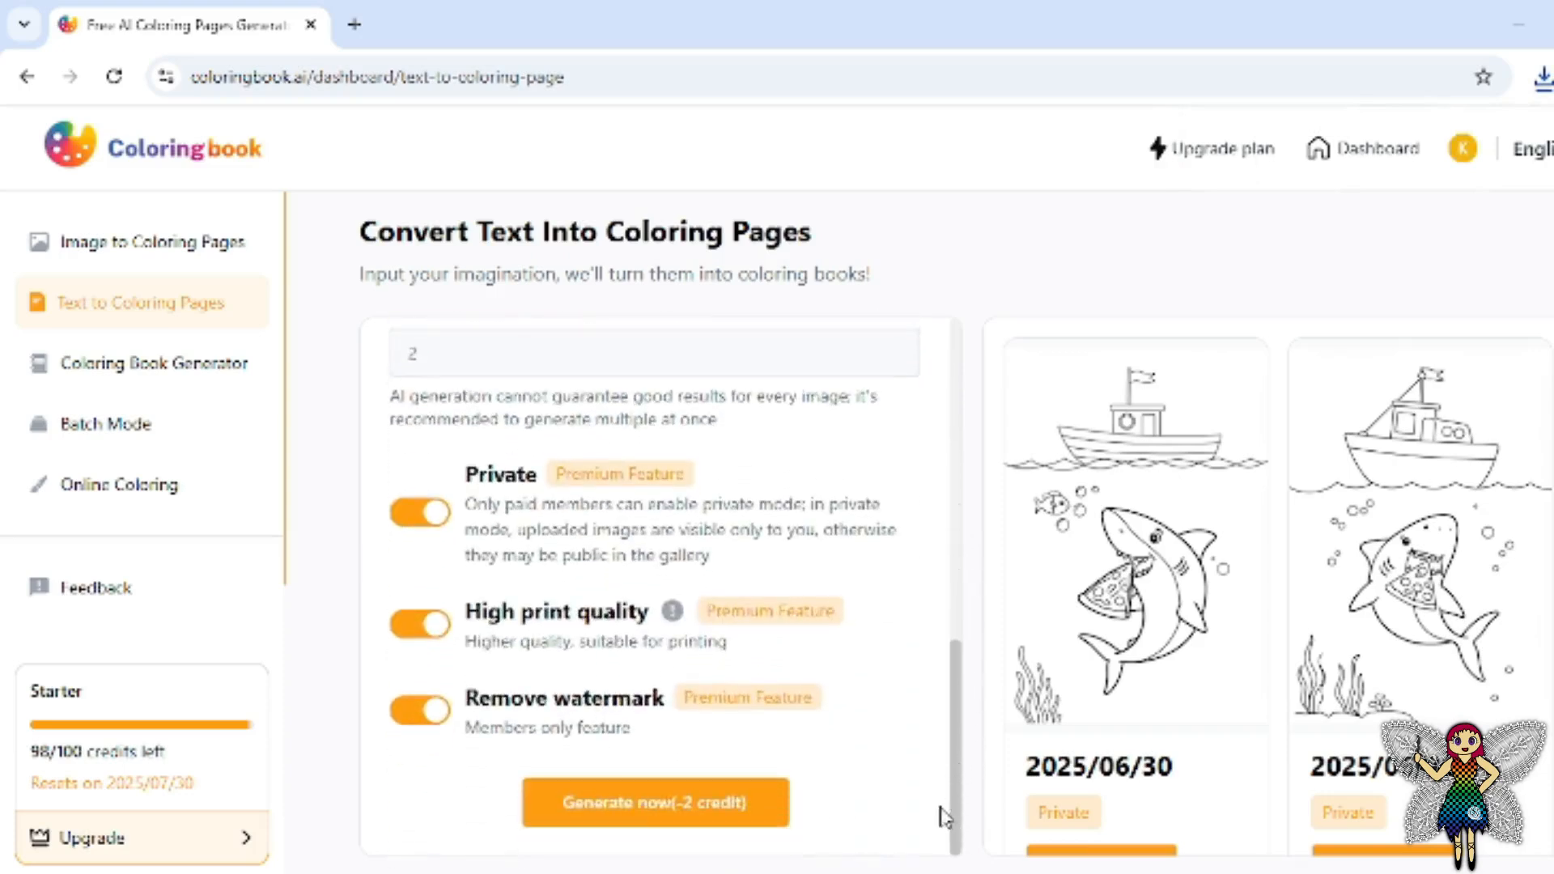
pyautogui.click(740, 811)
pyautogui.click(738, 805)
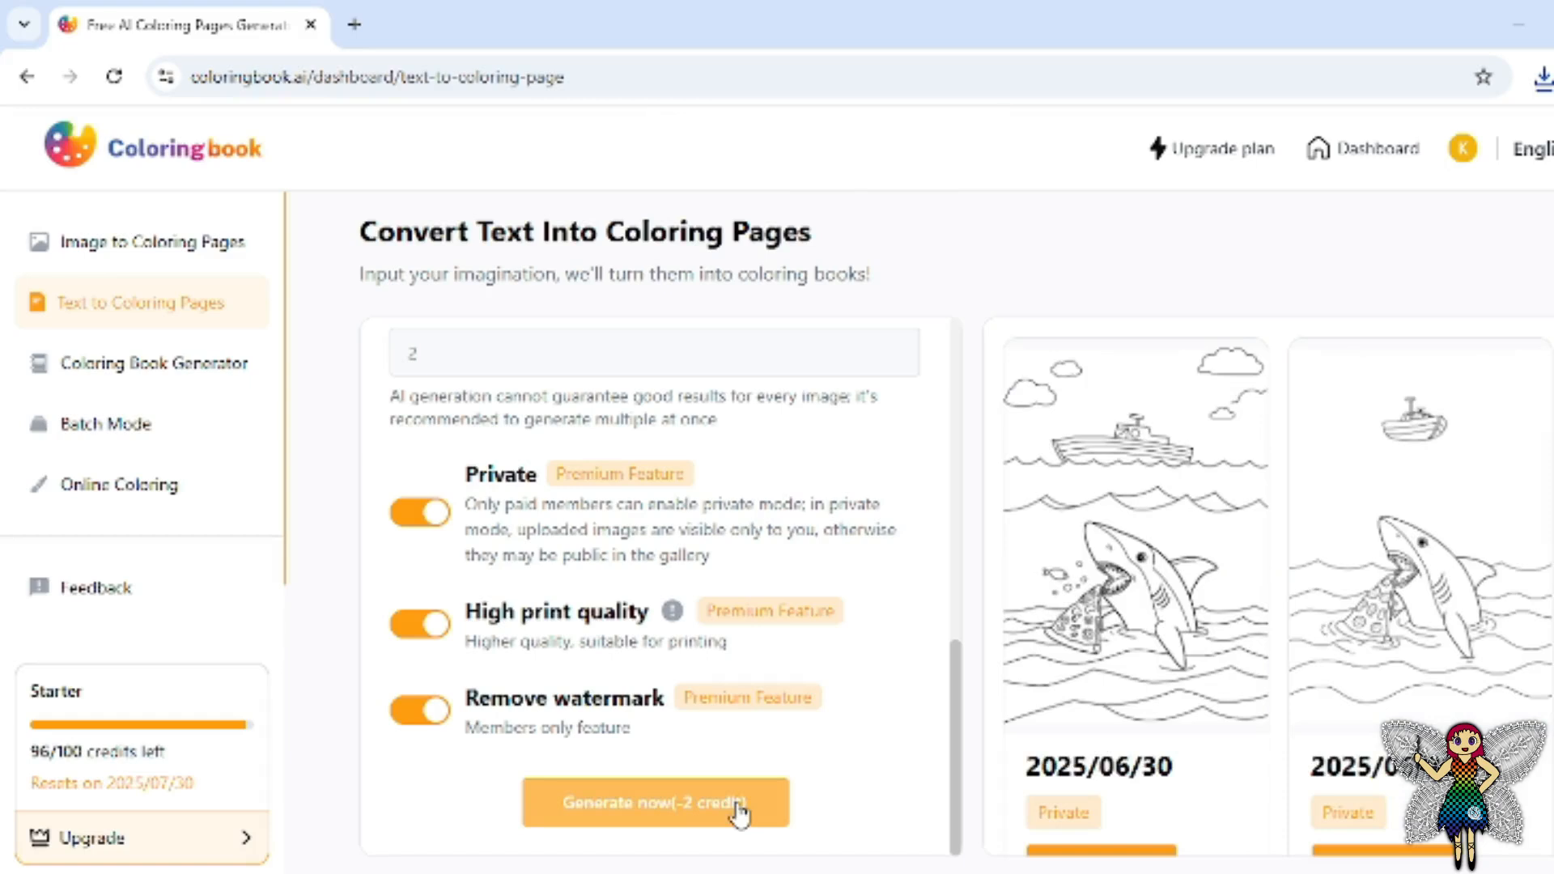
# - Download the first Adults-level shark coloring page as a PNG
pyautogui.moveTo(1251, 629)
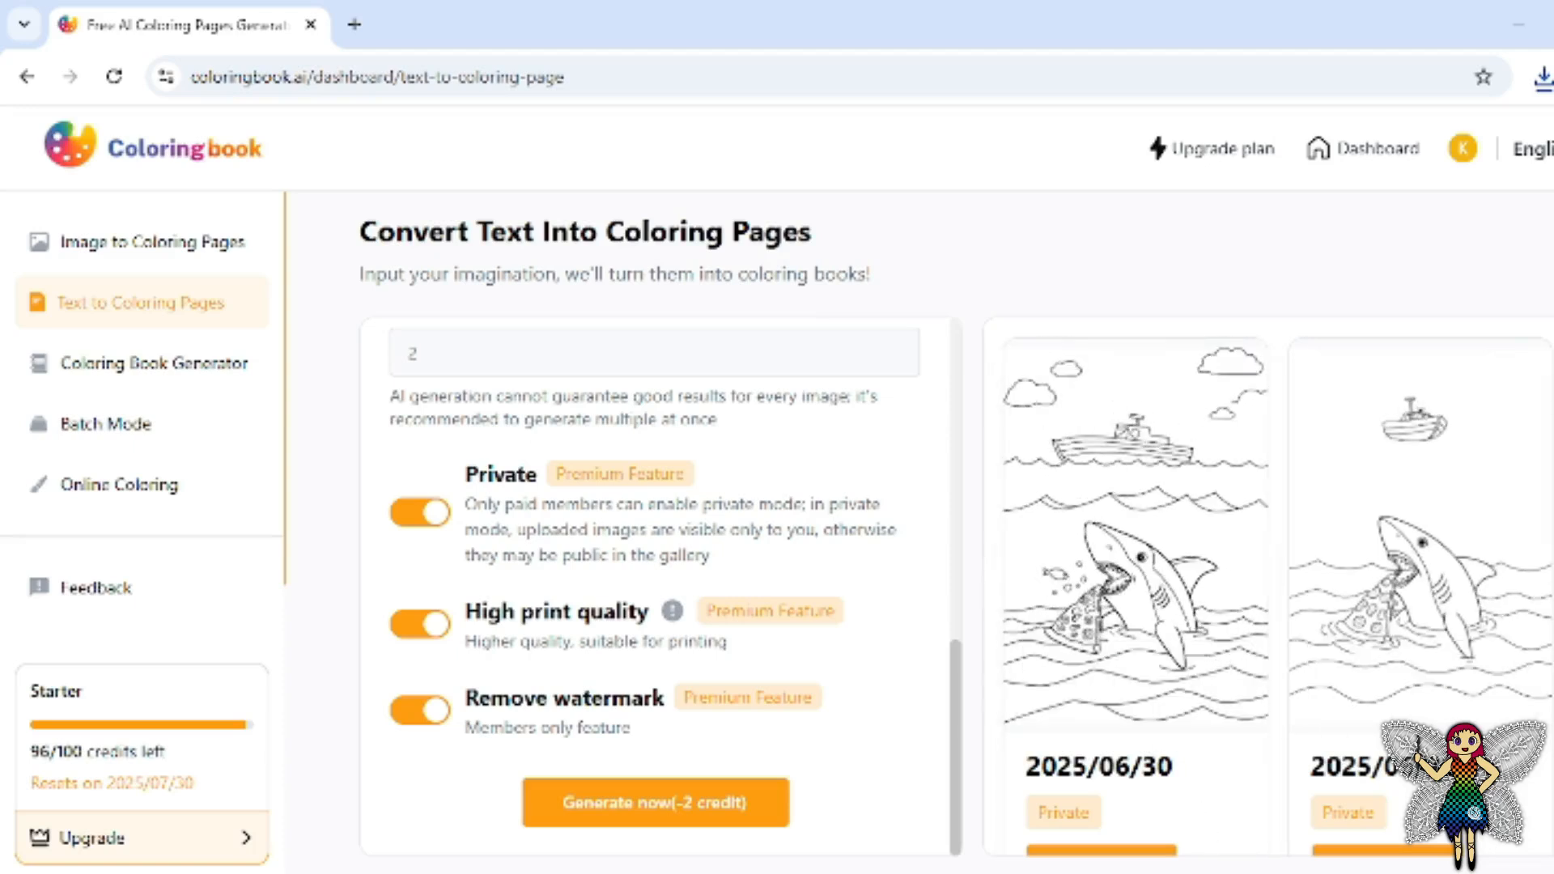
pyautogui.scroll(-3, 1164, 698)
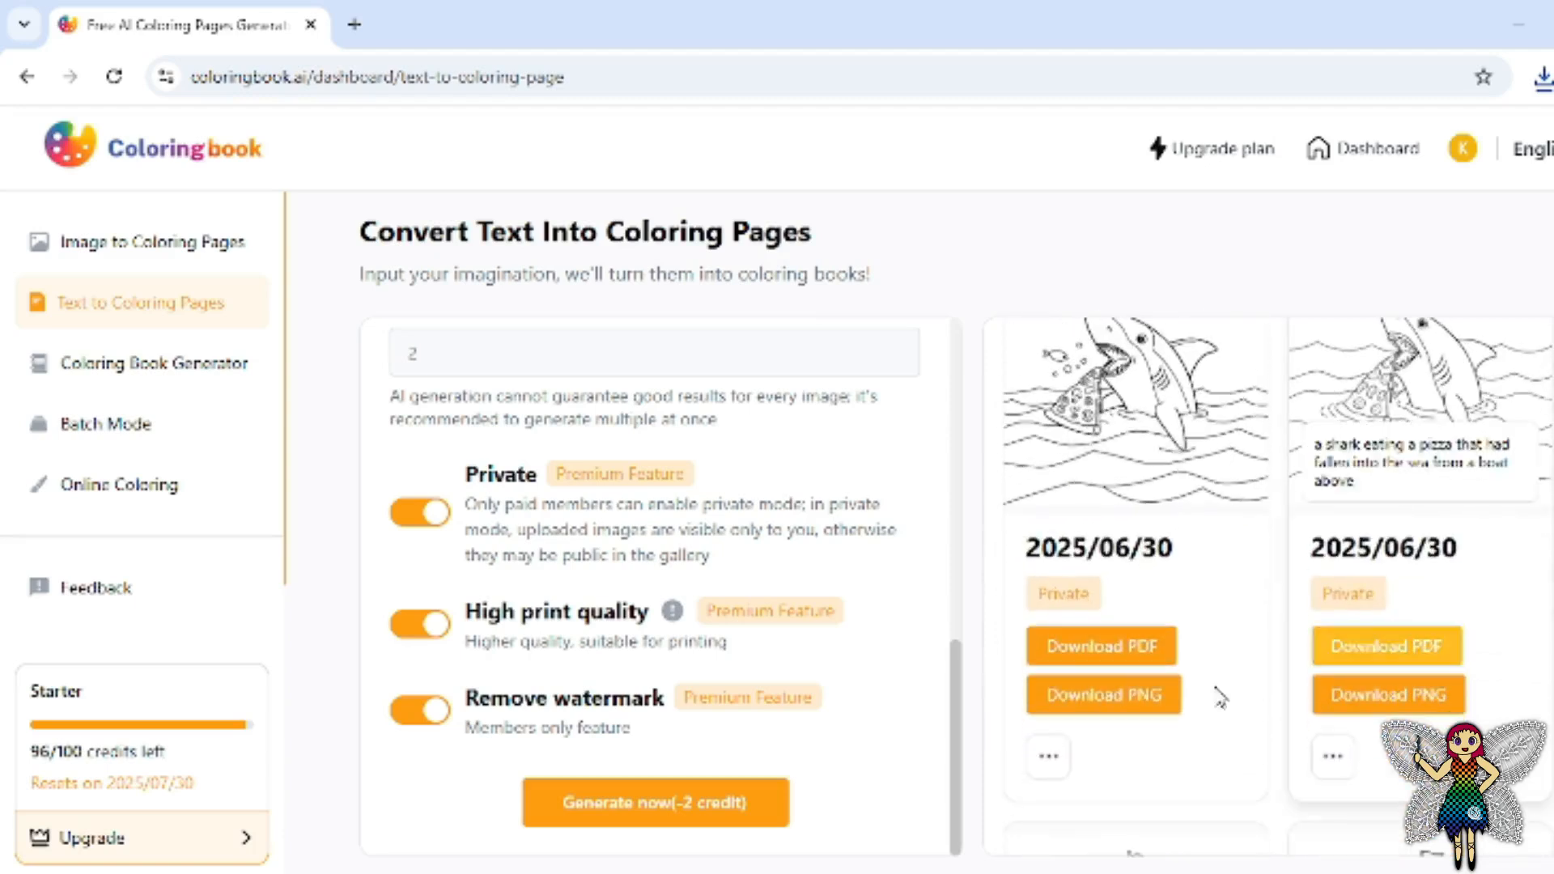
pyautogui.click(1163, 697)
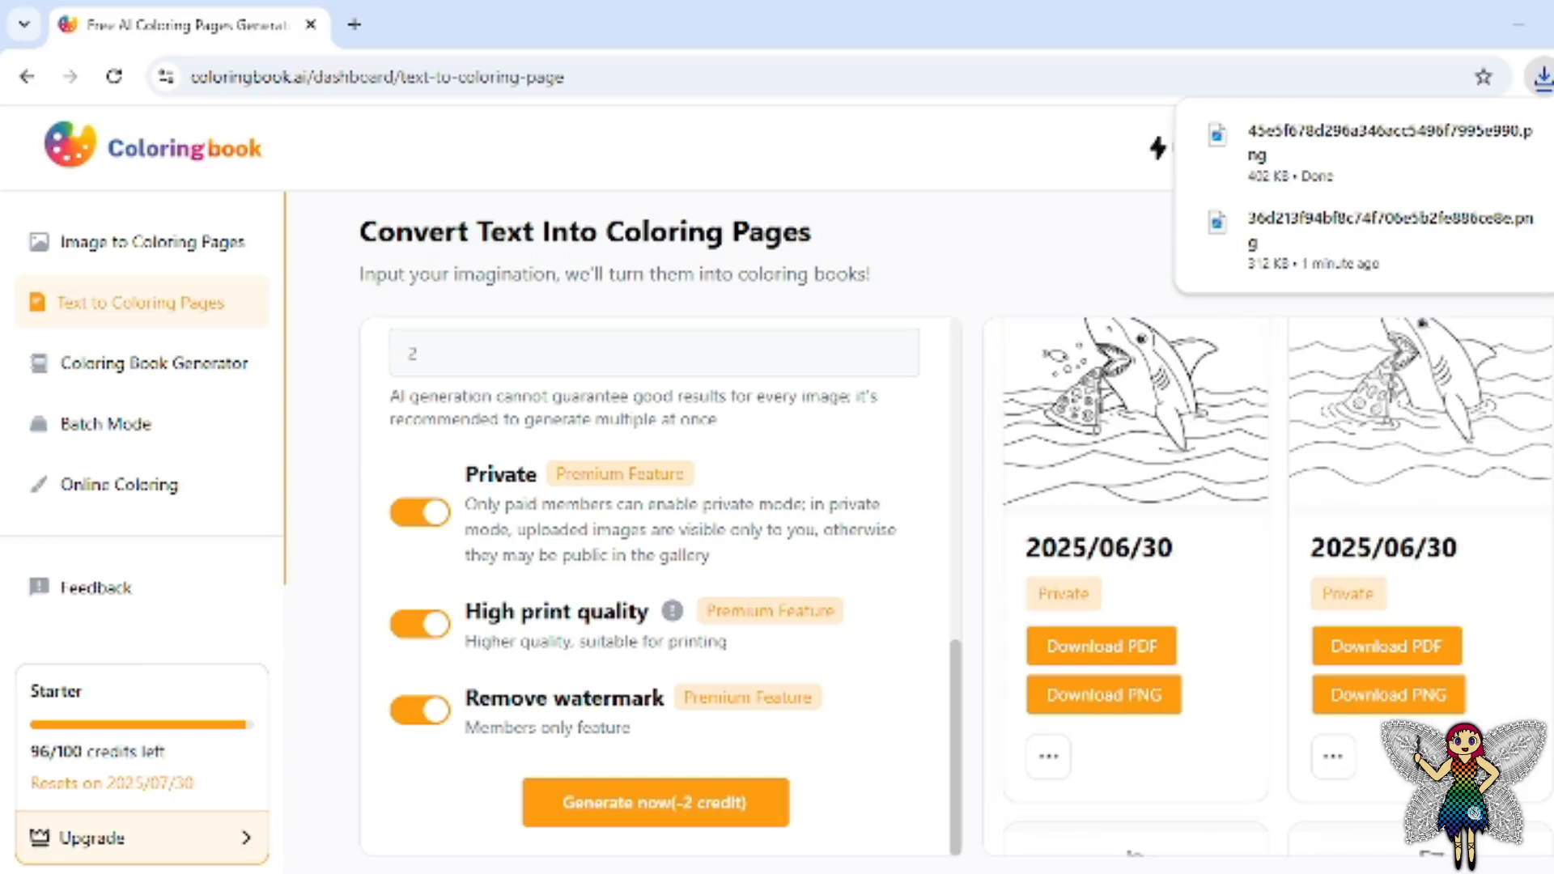
pyautogui.scroll(3, 1416, 405)
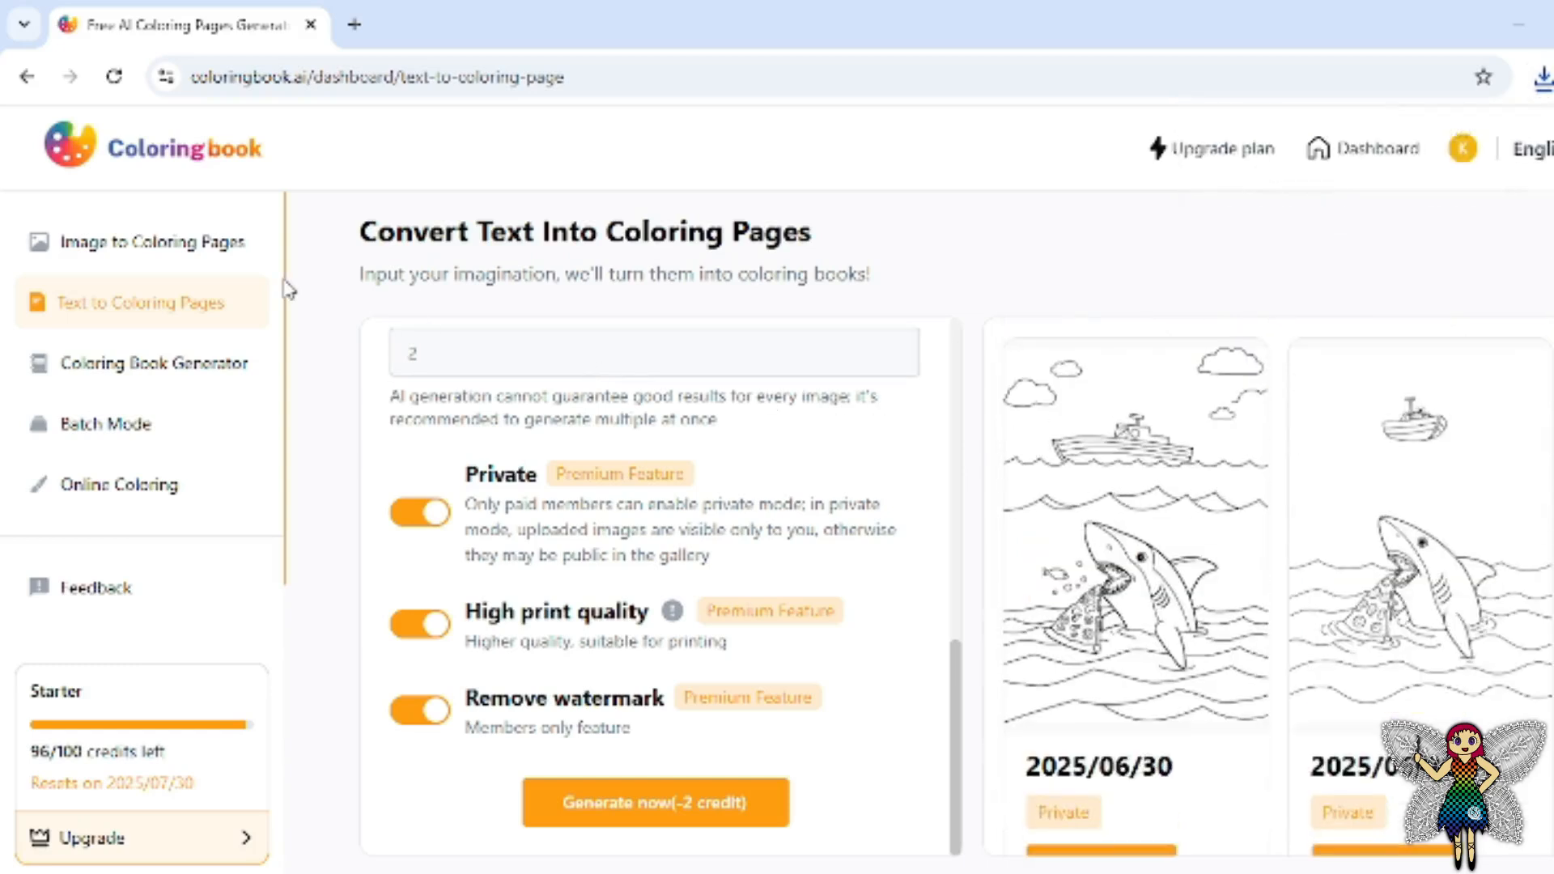
# - Open the image-to-coloring-page converter and upload the roller coaster photo
pyautogui.click(236, 247)
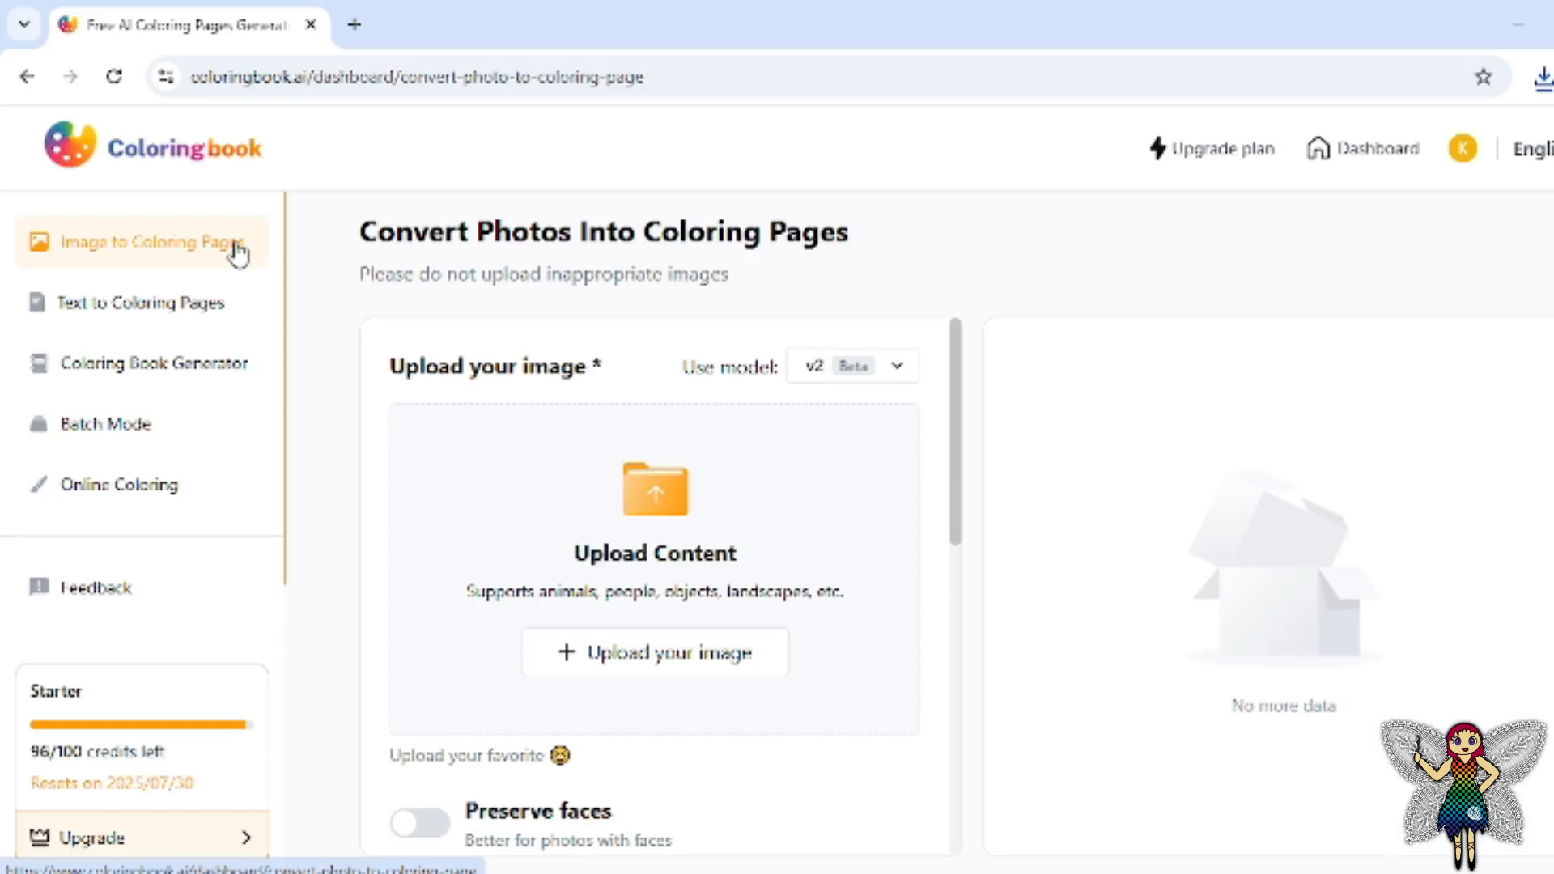
pyautogui.scroll(-1, 961, 481)
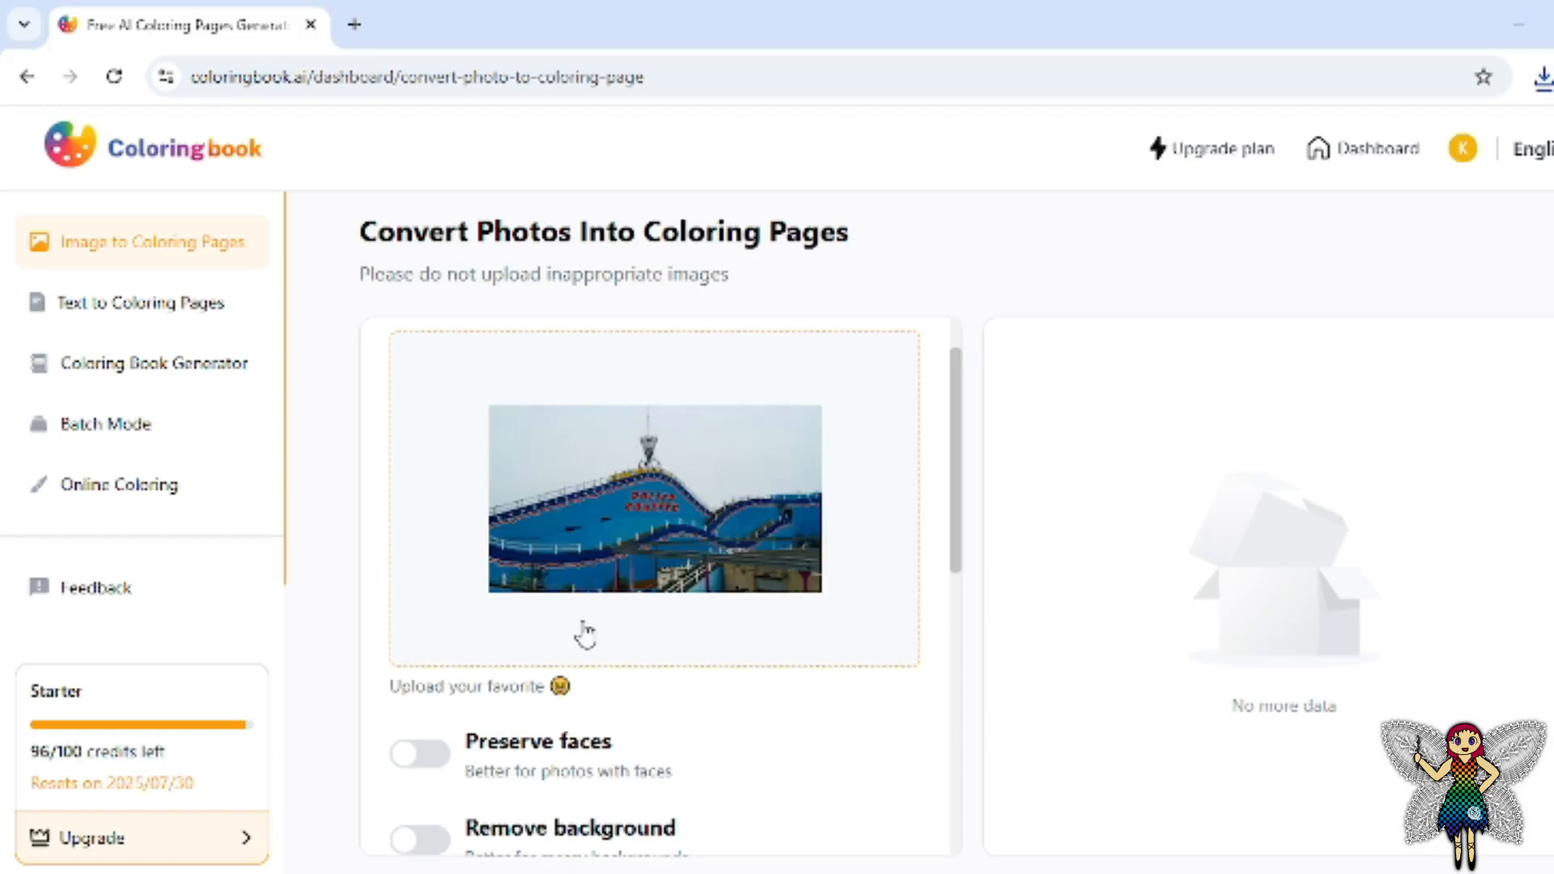
pyautogui.scroll(-1, 584, 636)
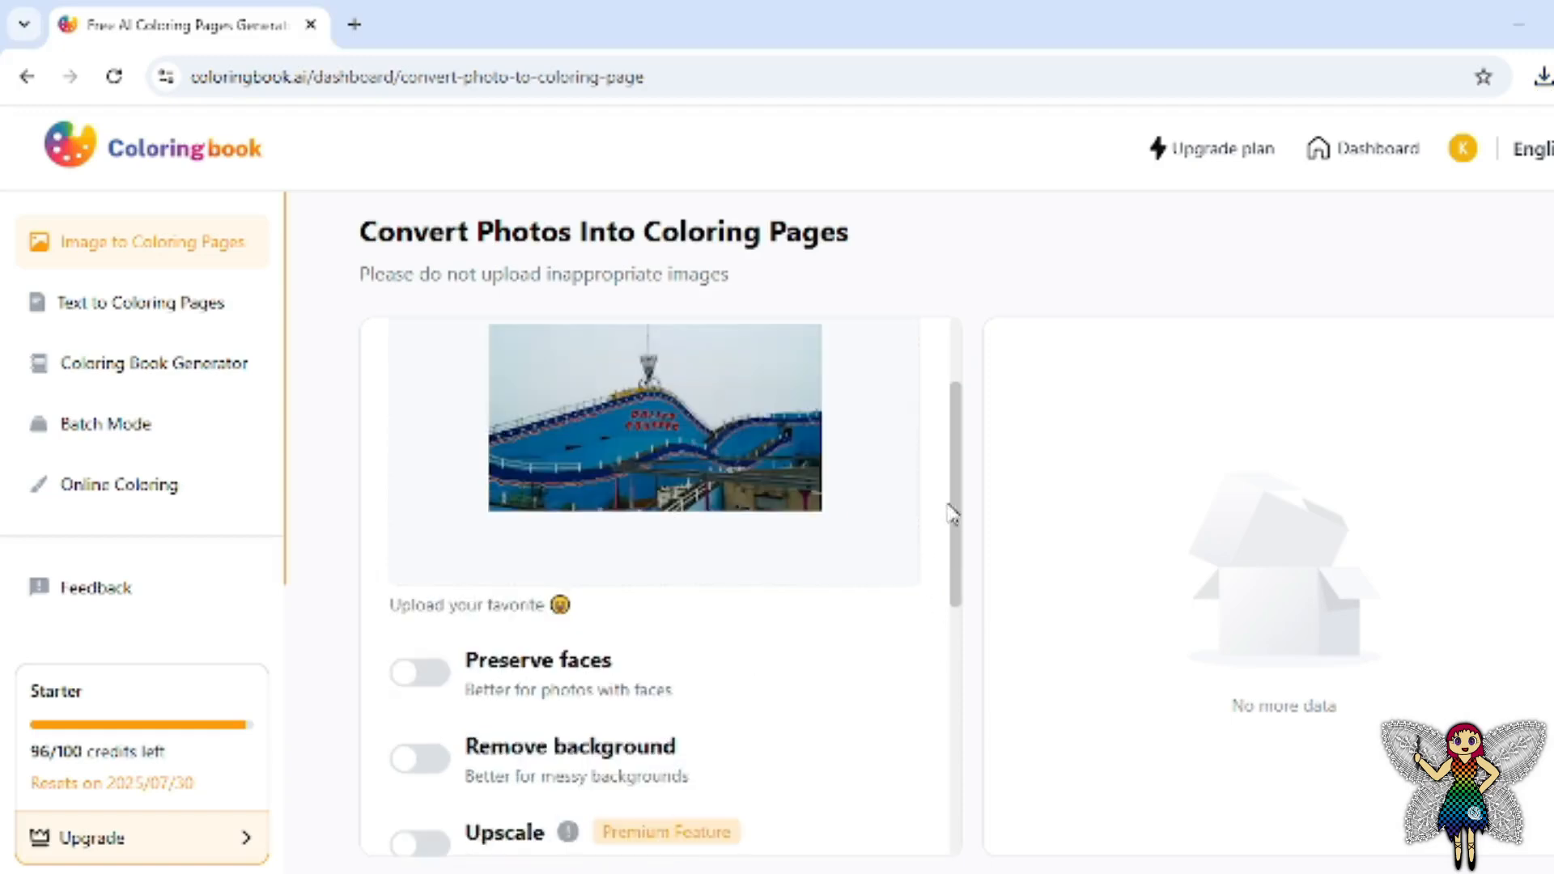
# - Enable Private and Remove watermark for the roller coaster photo and generate a single coloring page with a batch of 1
pyautogui.moveTo(957, 520); pyautogui.dragTo(972, 775)
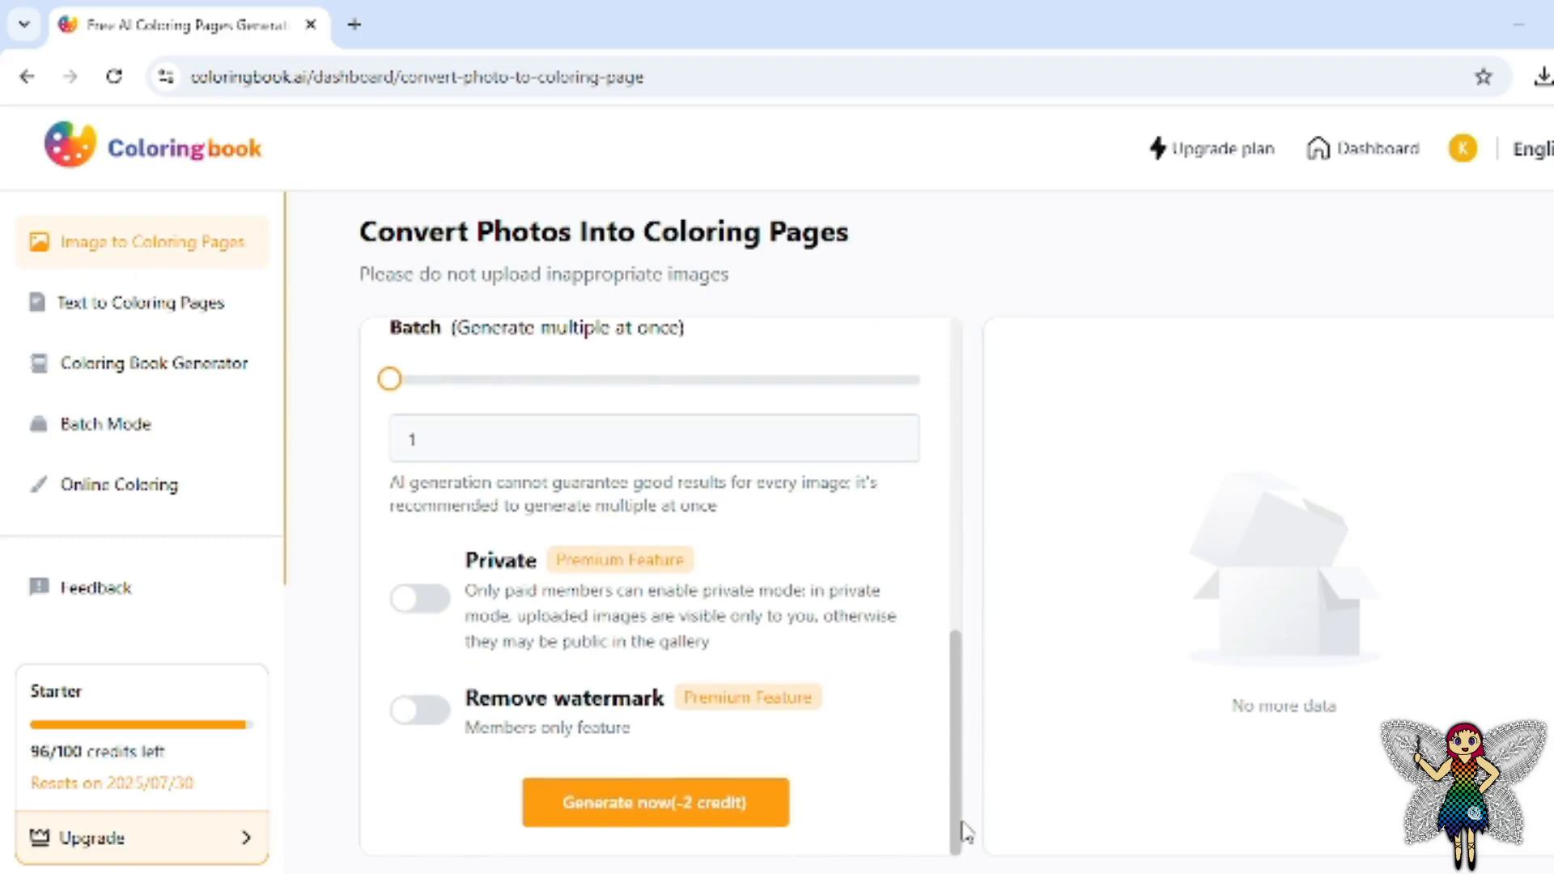
pyautogui.moveTo(961, 756); pyautogui.dragTo(954, 849)
pyautogui.click(419, 599)
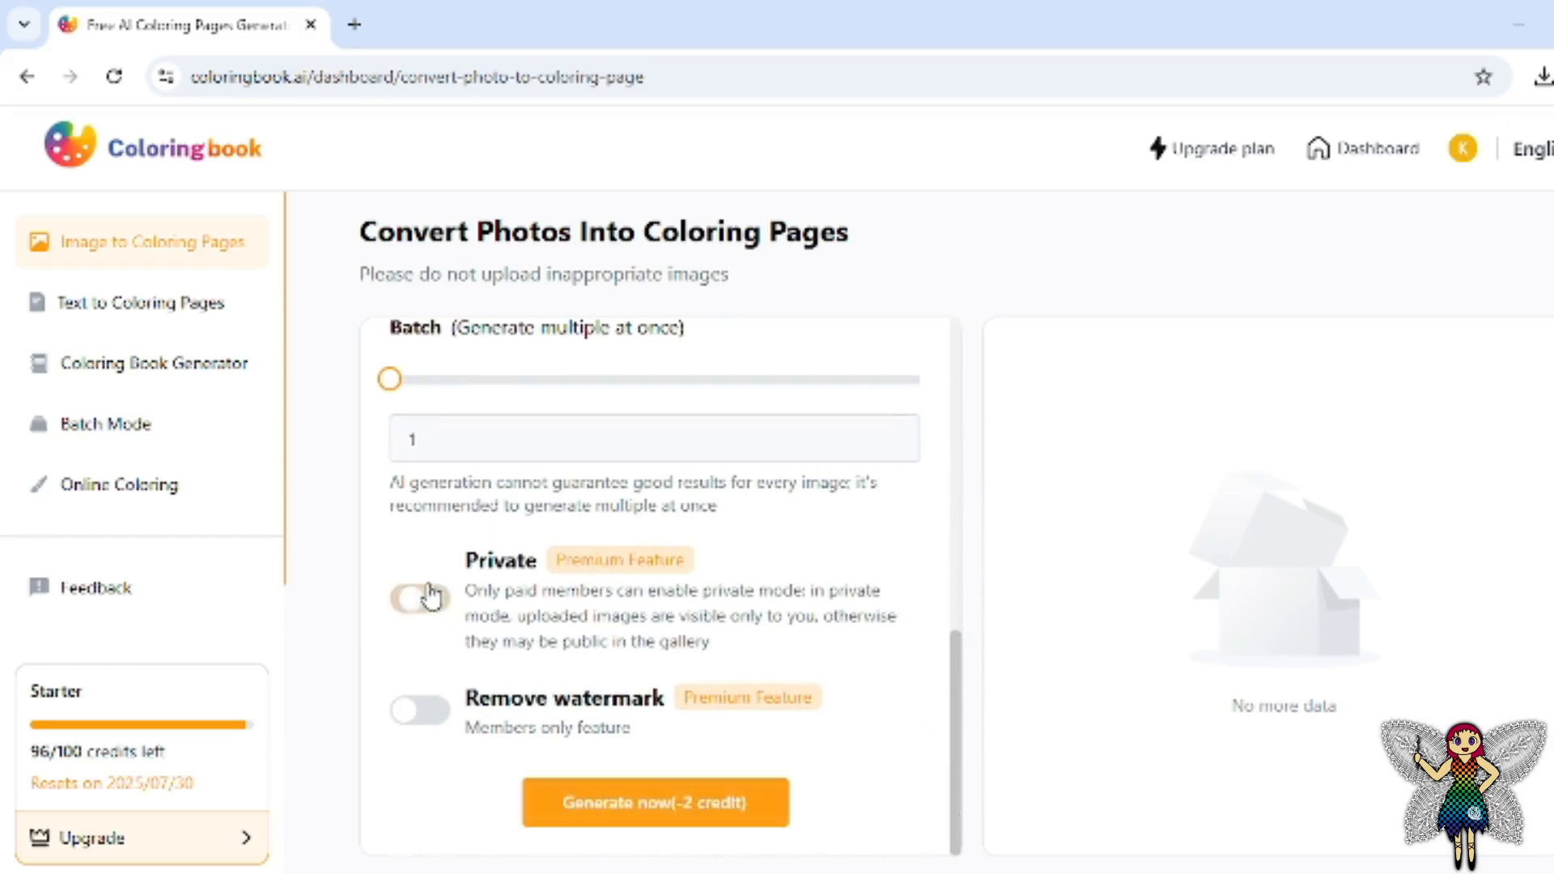
pyautogui.click(422, 723)
pyautogui.click(633, 807)
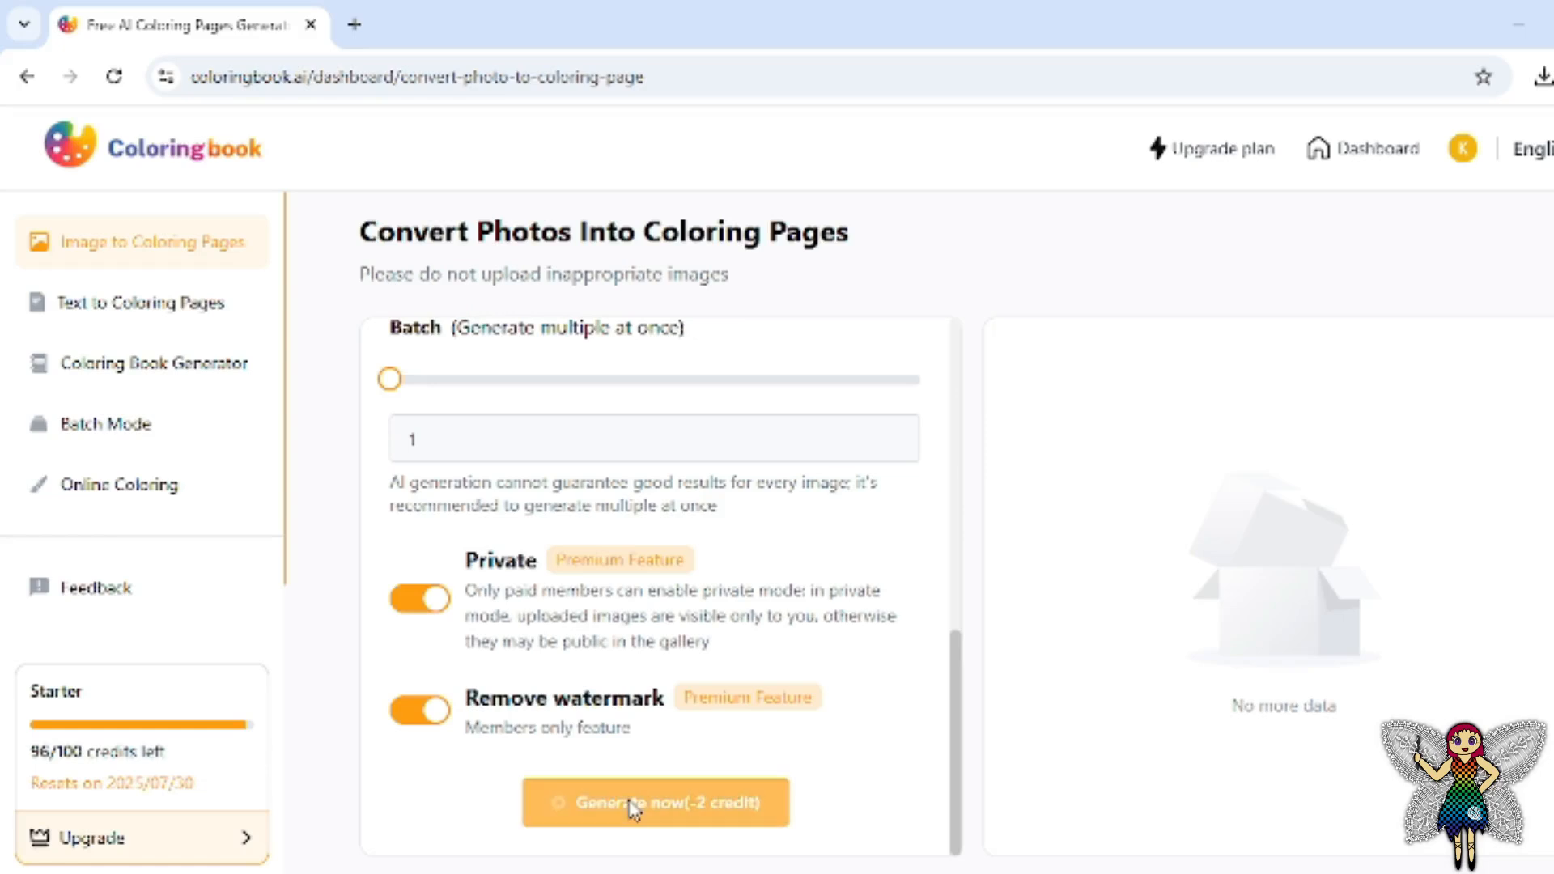
pyautogui.click(632, 807)
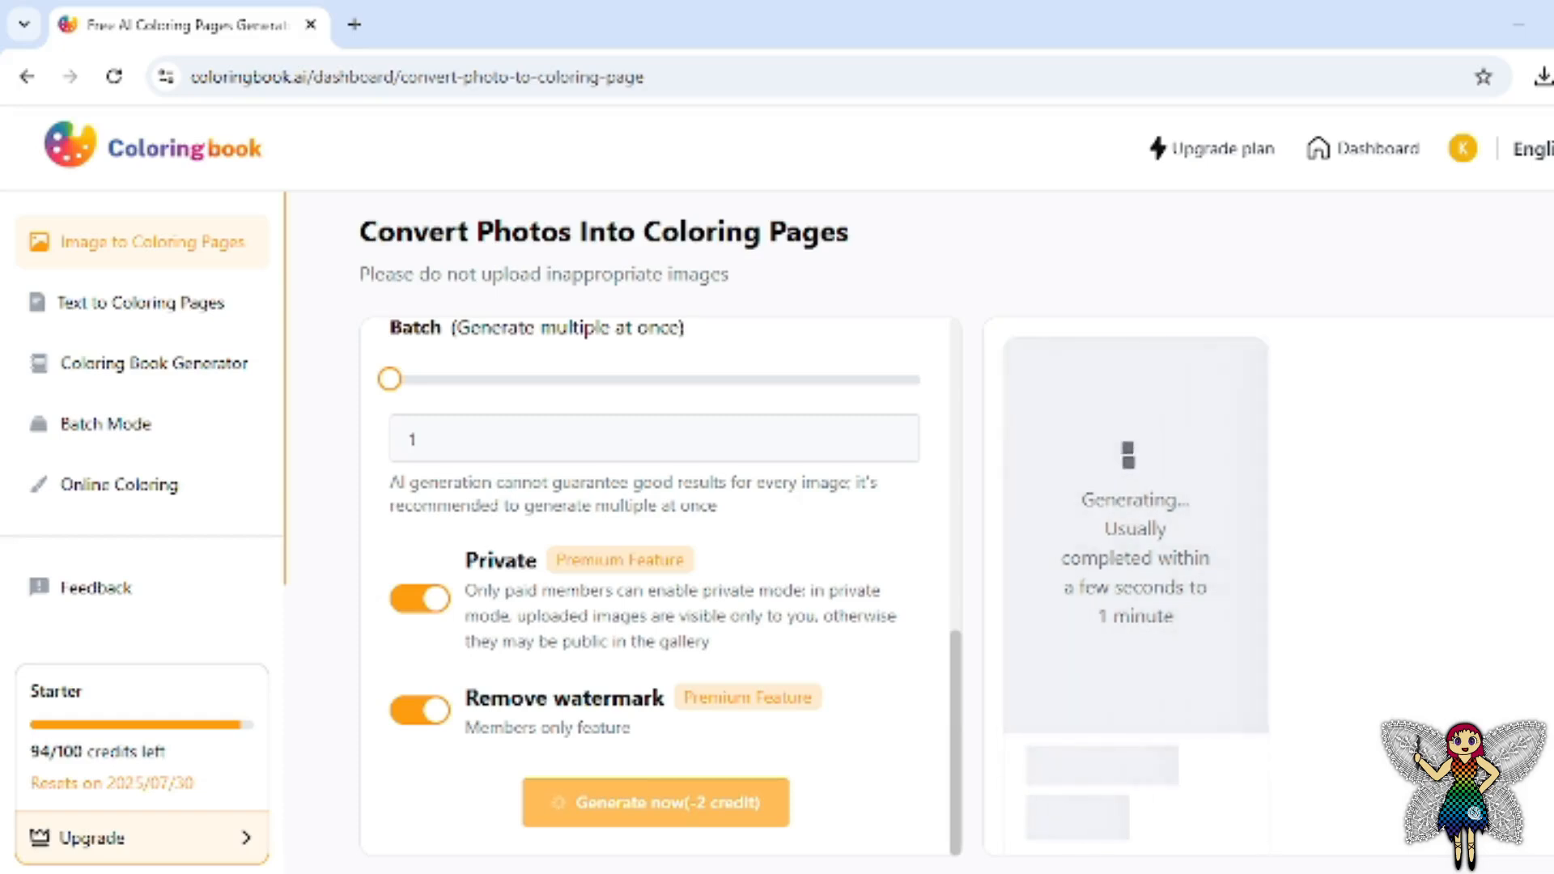
# - Review the uploaded photo and the conversion settings while the roller coaster coloring page is generated
pyautogui.scroll(-2, 1135, 583)
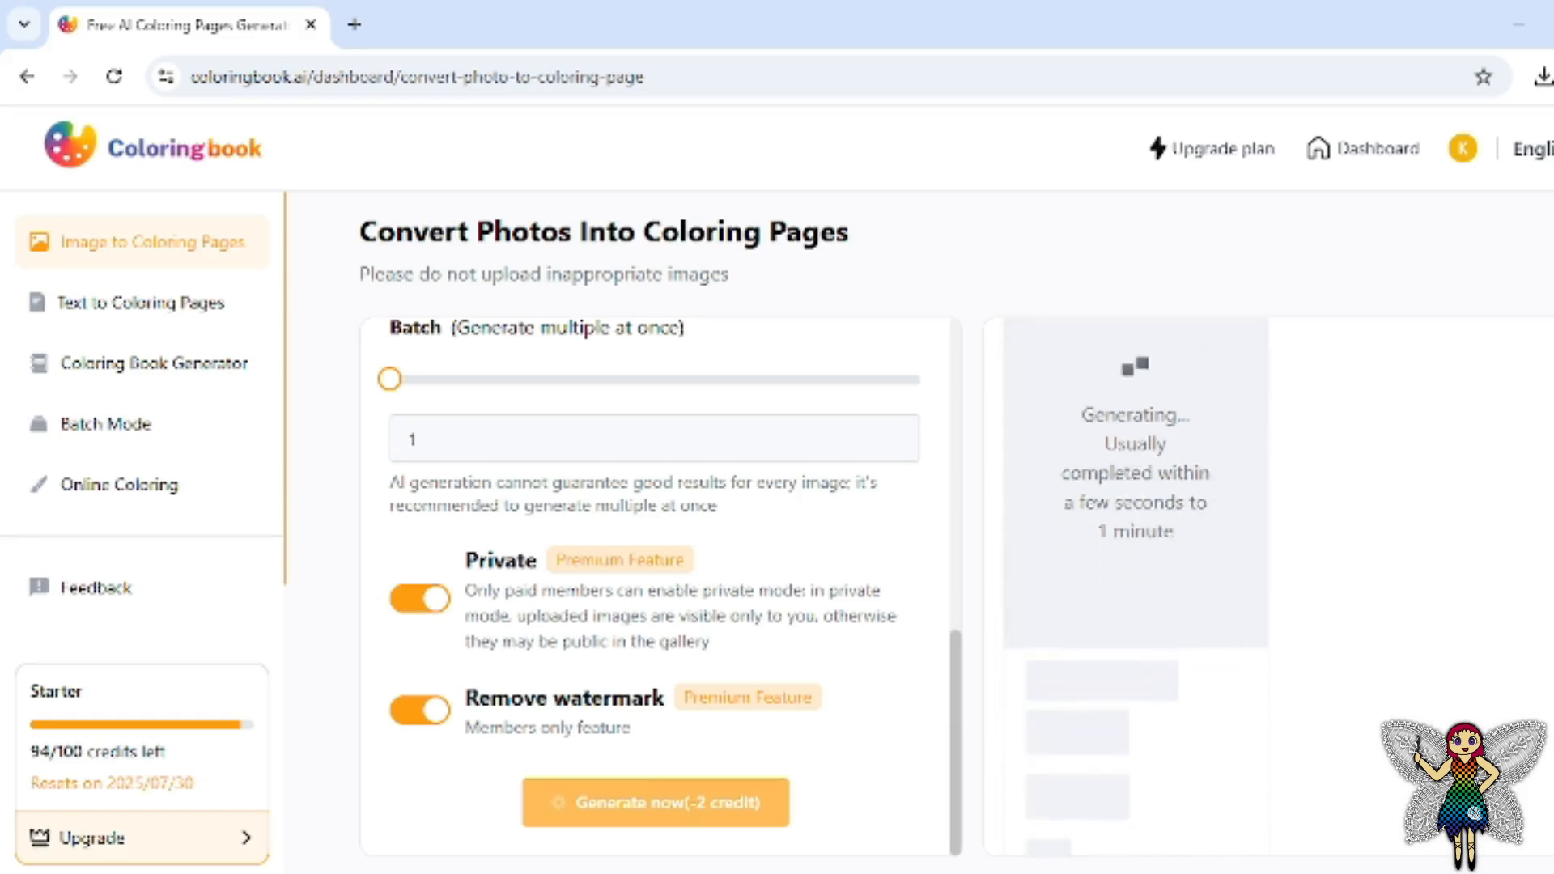
pyautogui.scroll(2, 1135, 582)
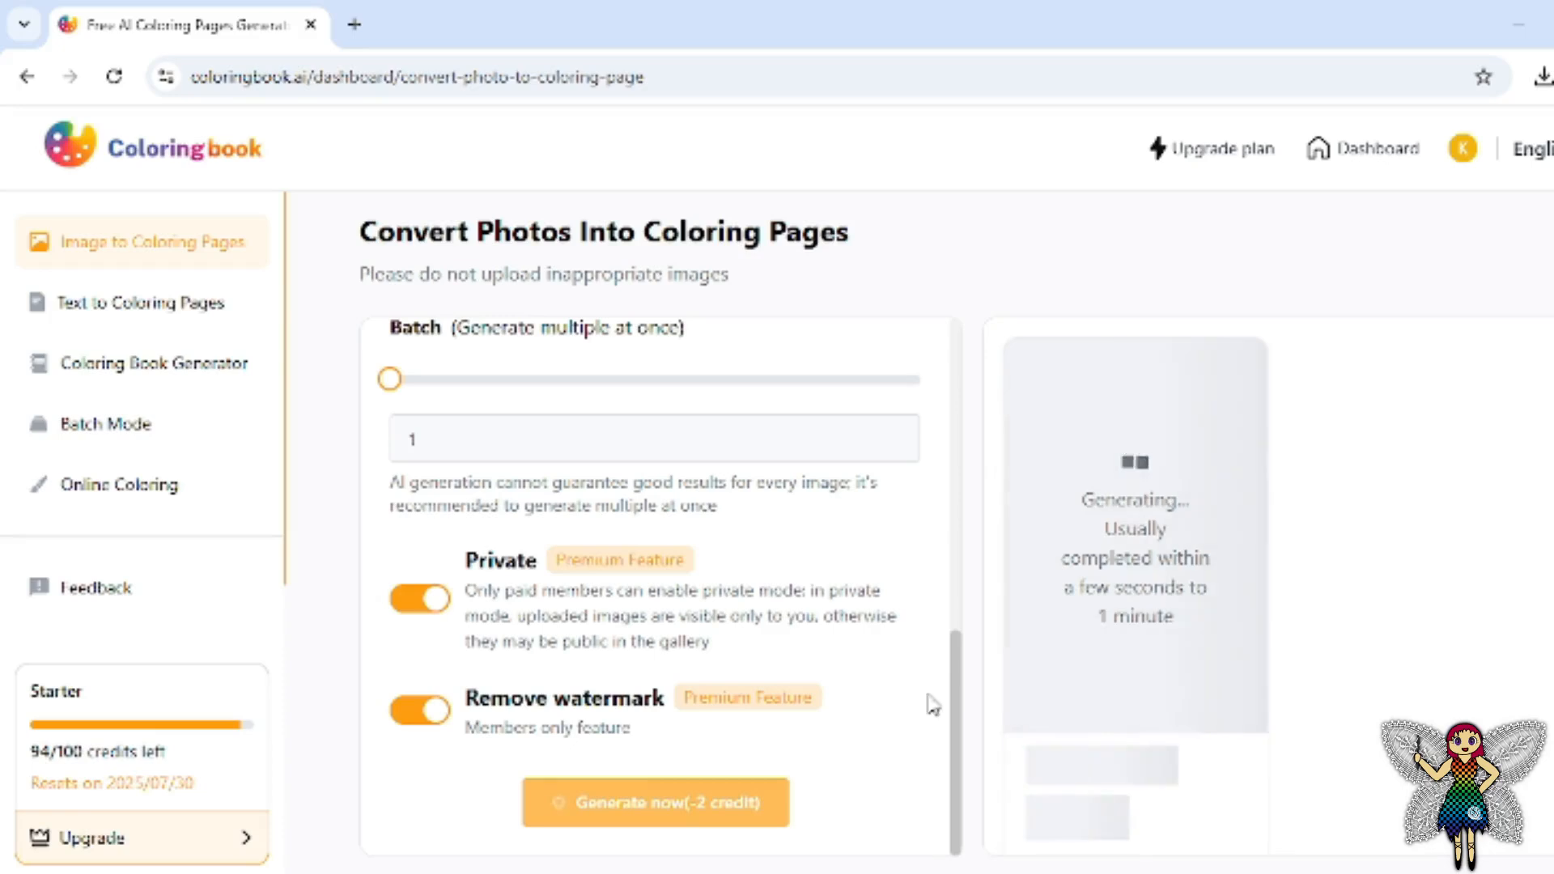
pyautogui.moveTo(968, 732); pyautogui.dragTo(957, 694)
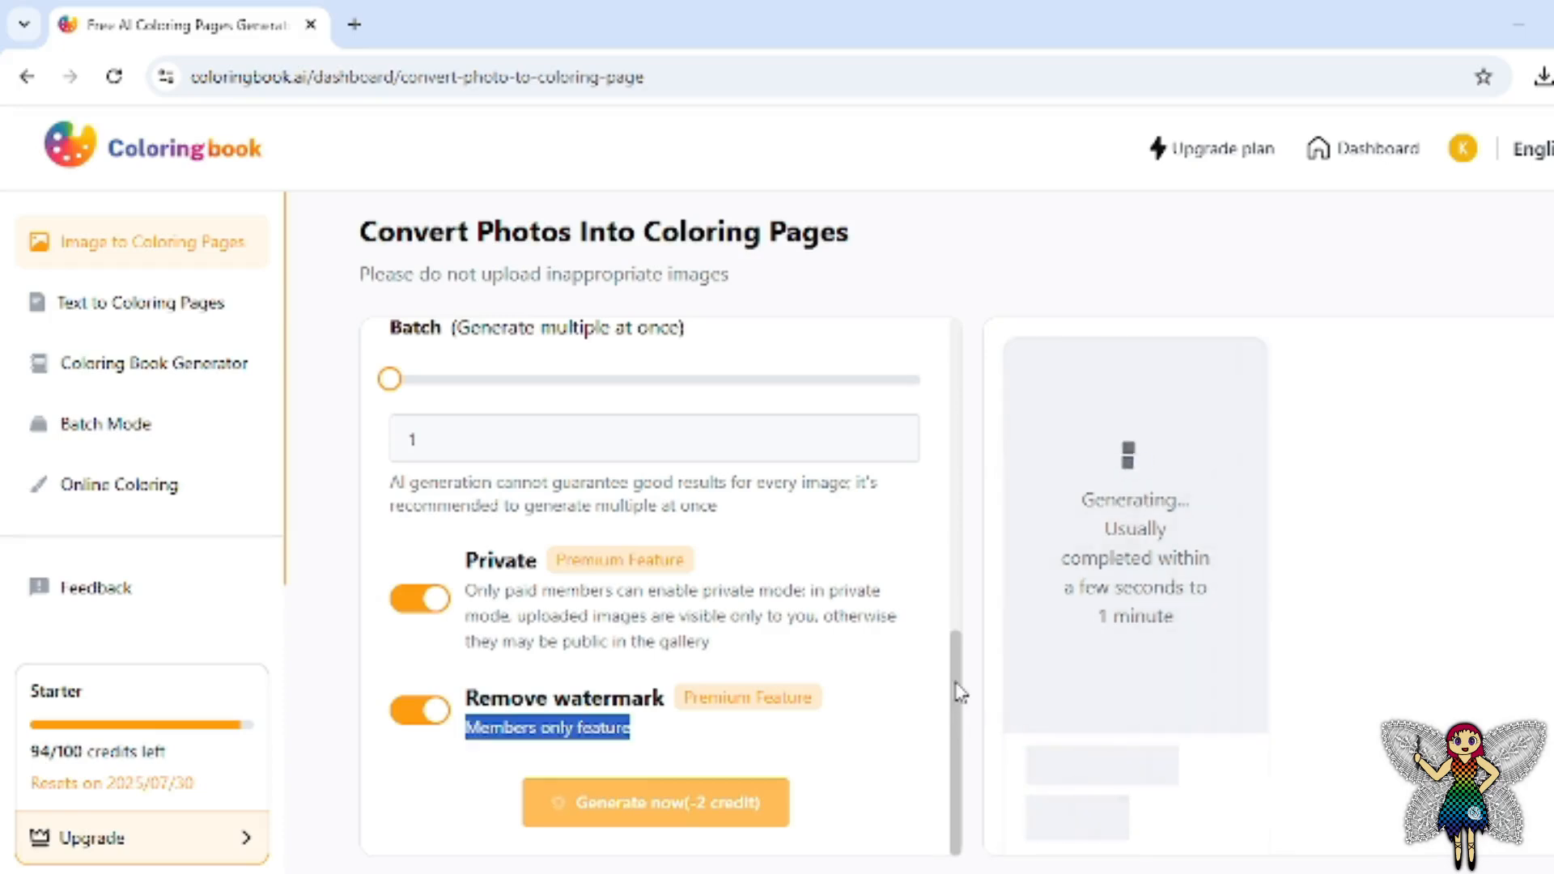
pyautogui.scroll(4, 957, 631)
pyautogui.scroll(5, 969, 450)
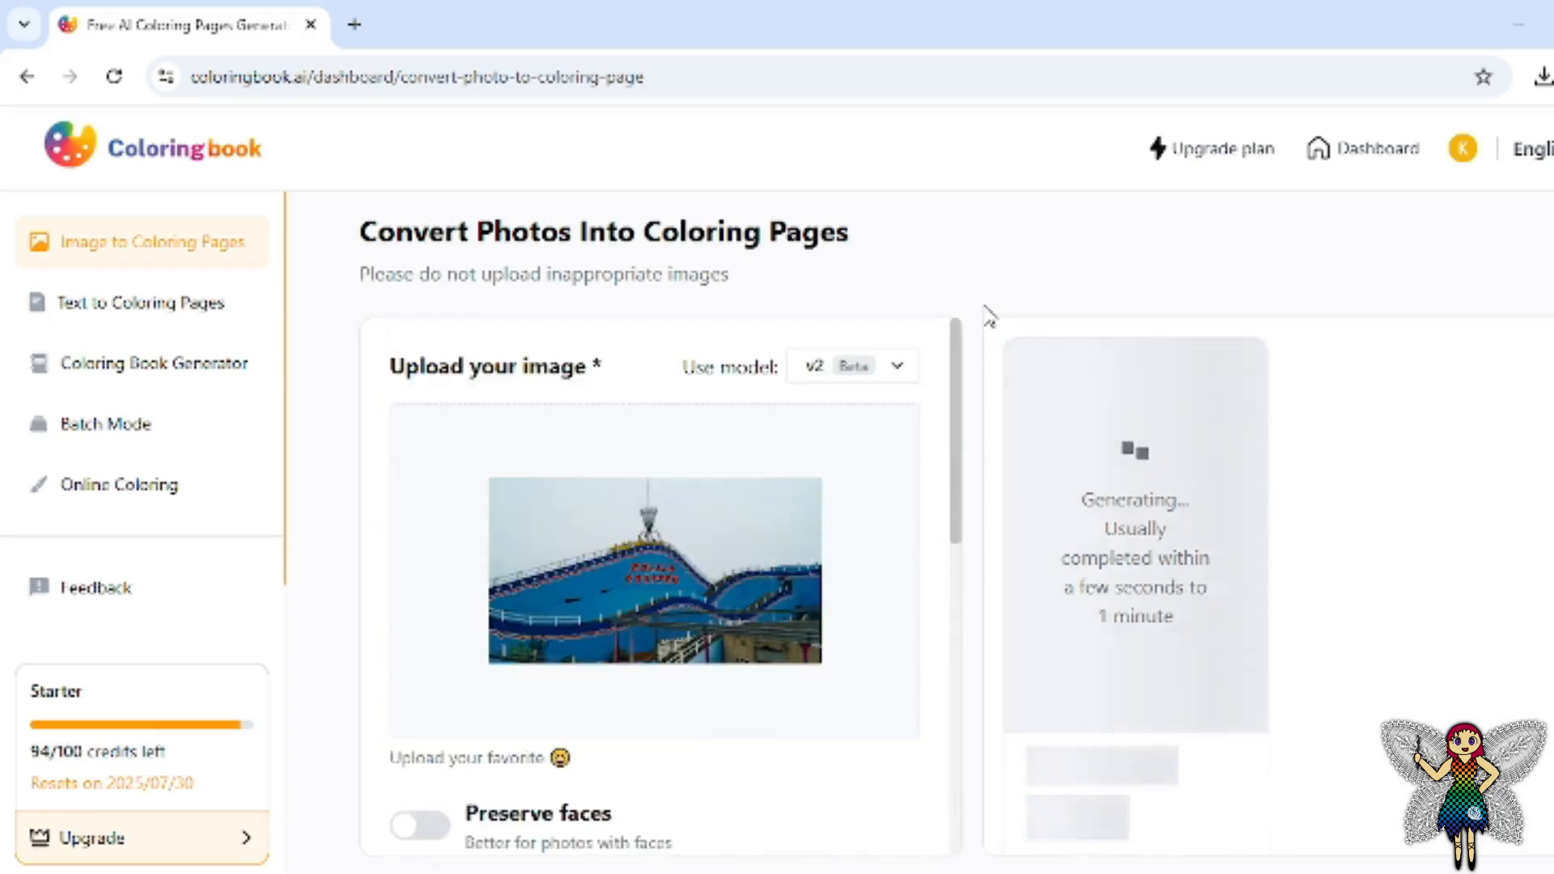
pyautogui.moveTo(963, 402)
pyautogui.mouseDown()
pyautogui.moveTo(954, 596)
pyautogui.moveTo(949, 422)
pyautogui.mouseUp()
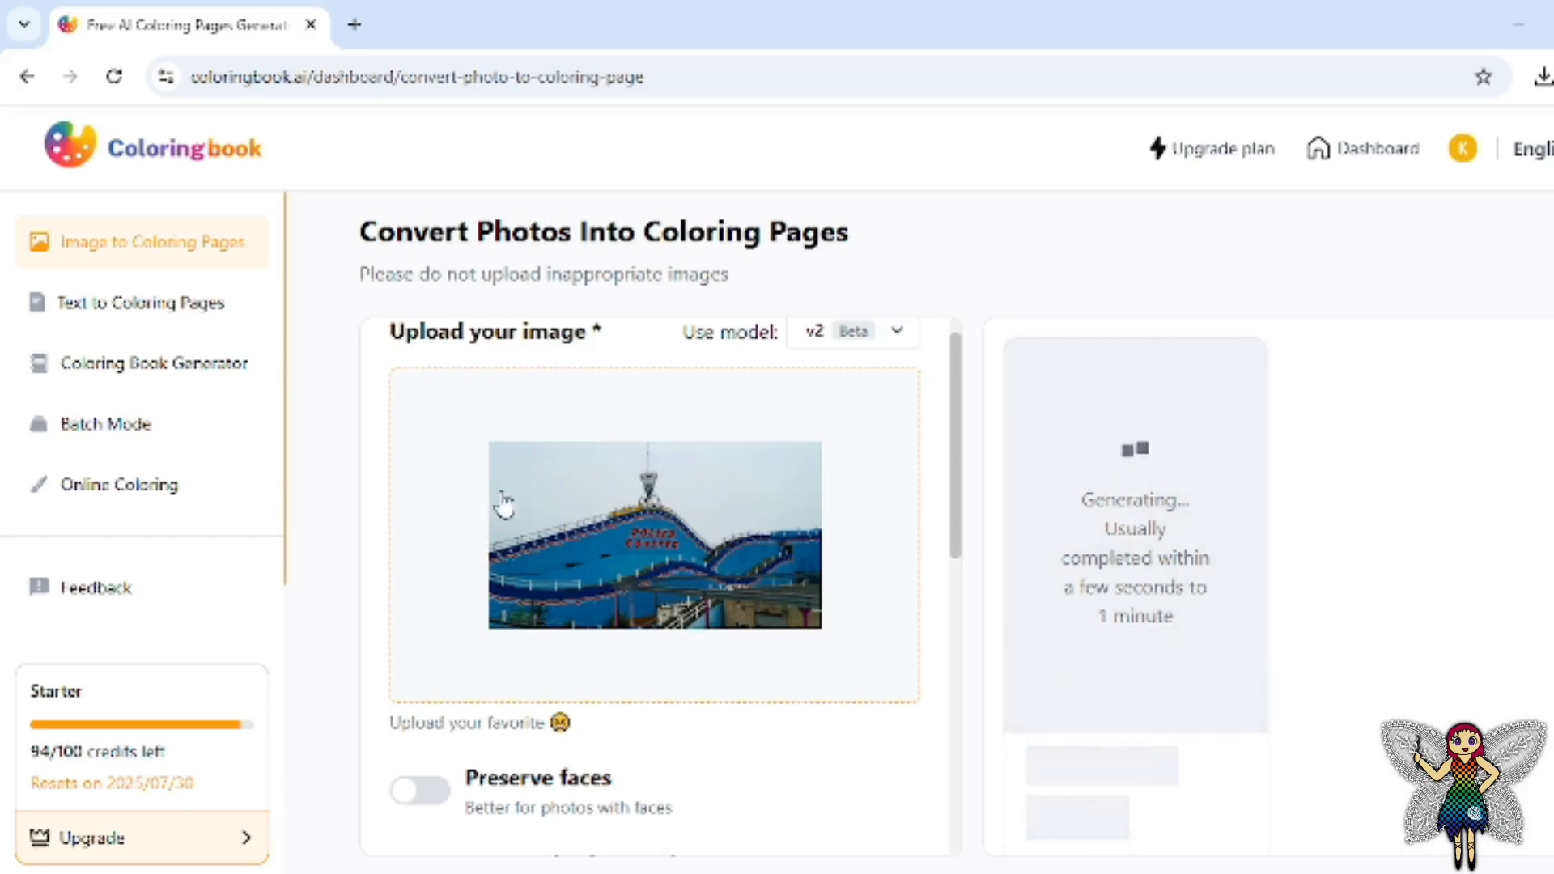
pyautogui.moveTo(956, 423); pyautogui.dragTo(947, 818)
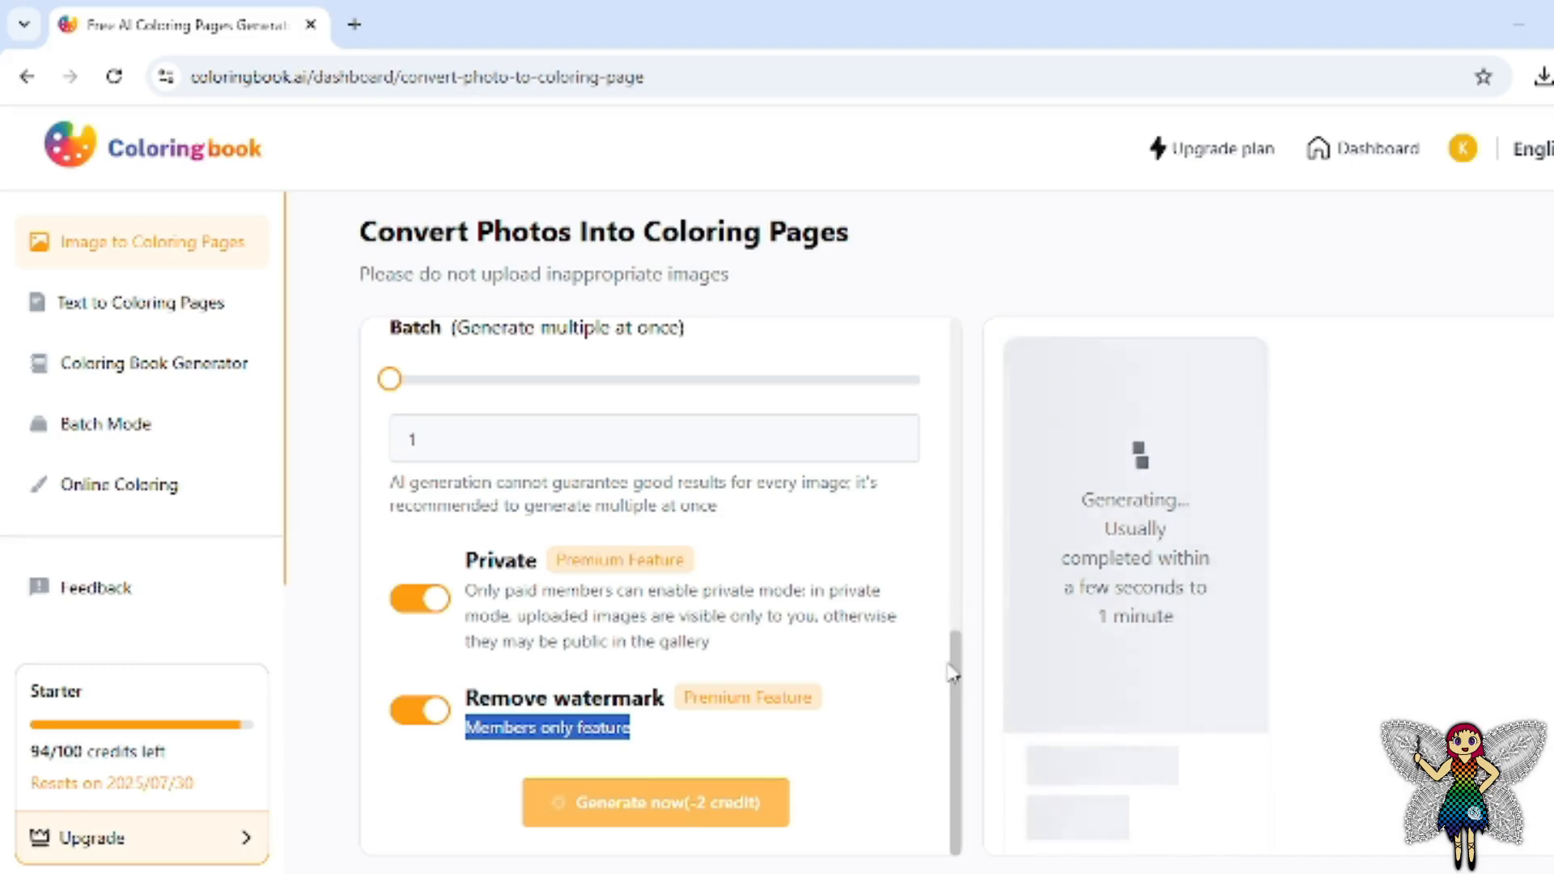
pyautogui.scroll(2, 952, 607)
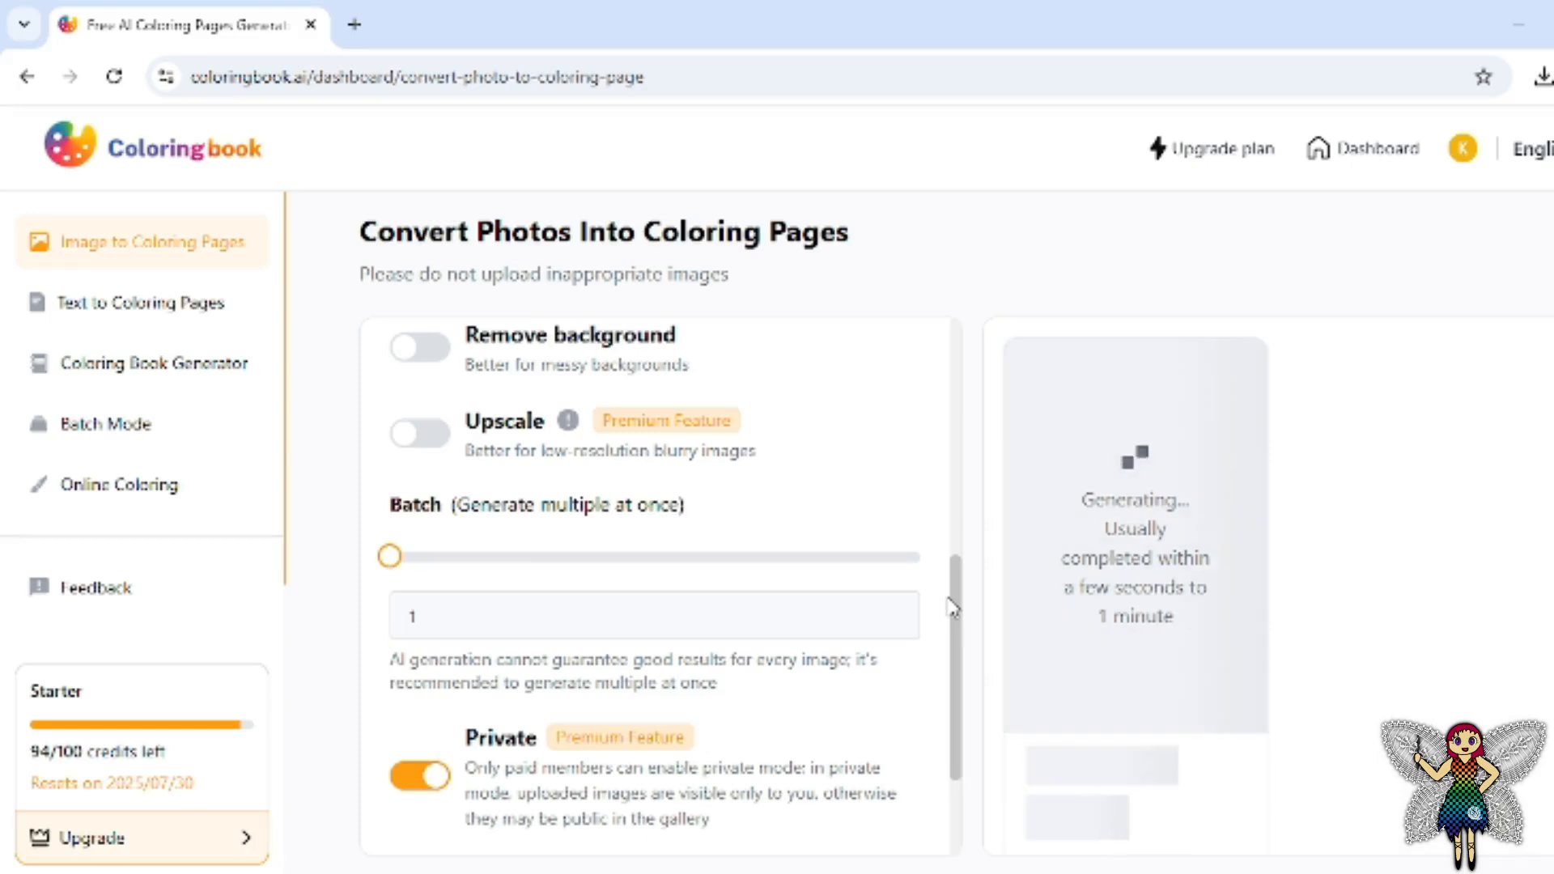
pyautogui.moveTo(956, 630); pyautogui.dragTo(969, 713)
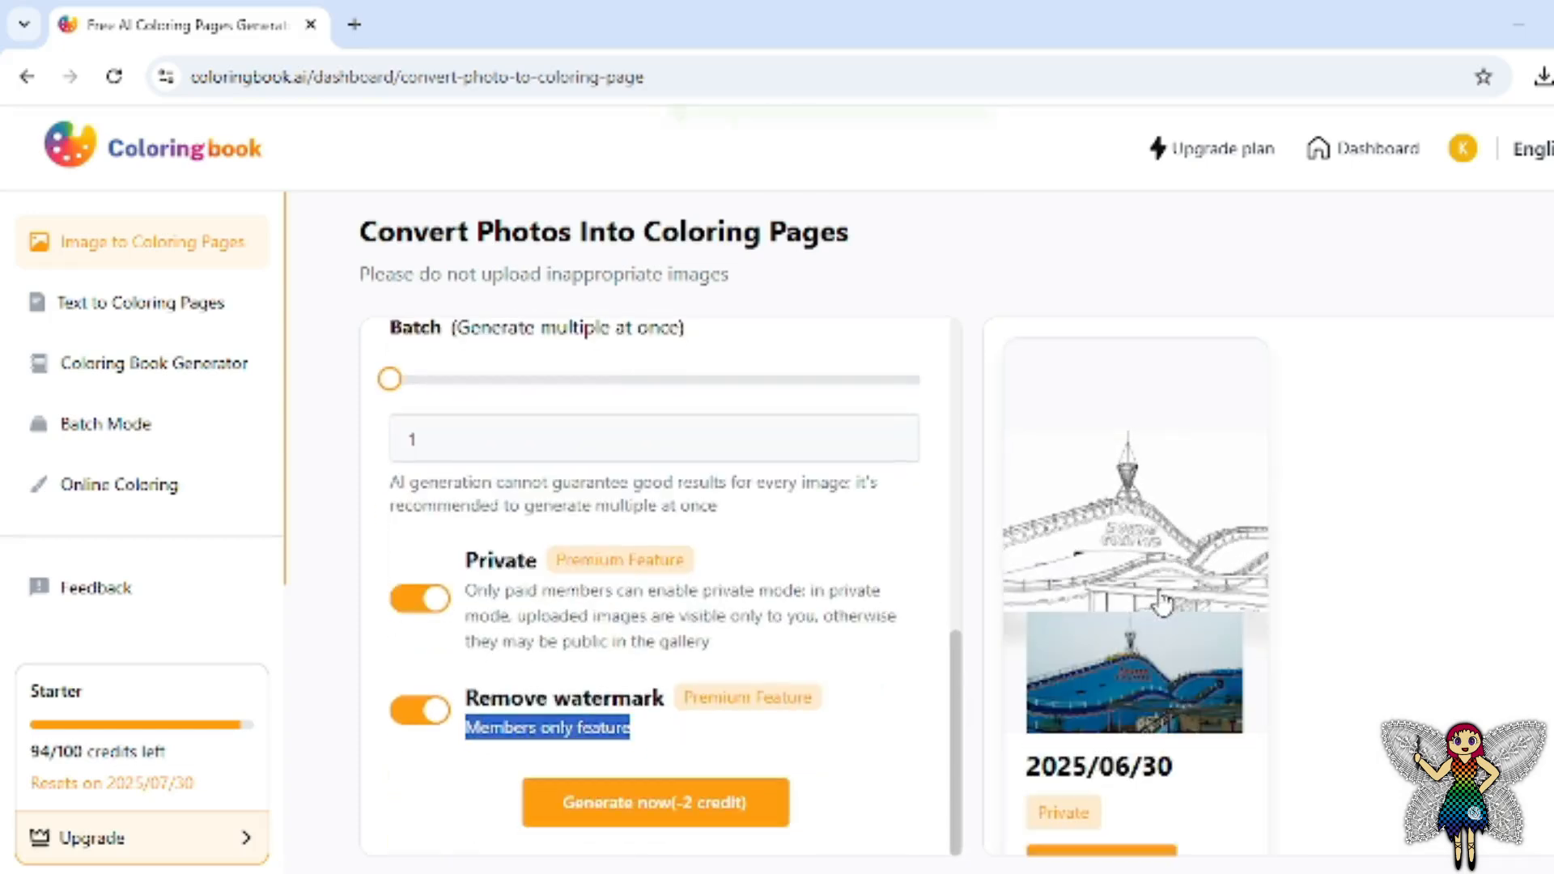
# - Open the generated roller coaster coloring page in the detail view, download it as a PNG and close the view
pyautogui.click(1195, 558)
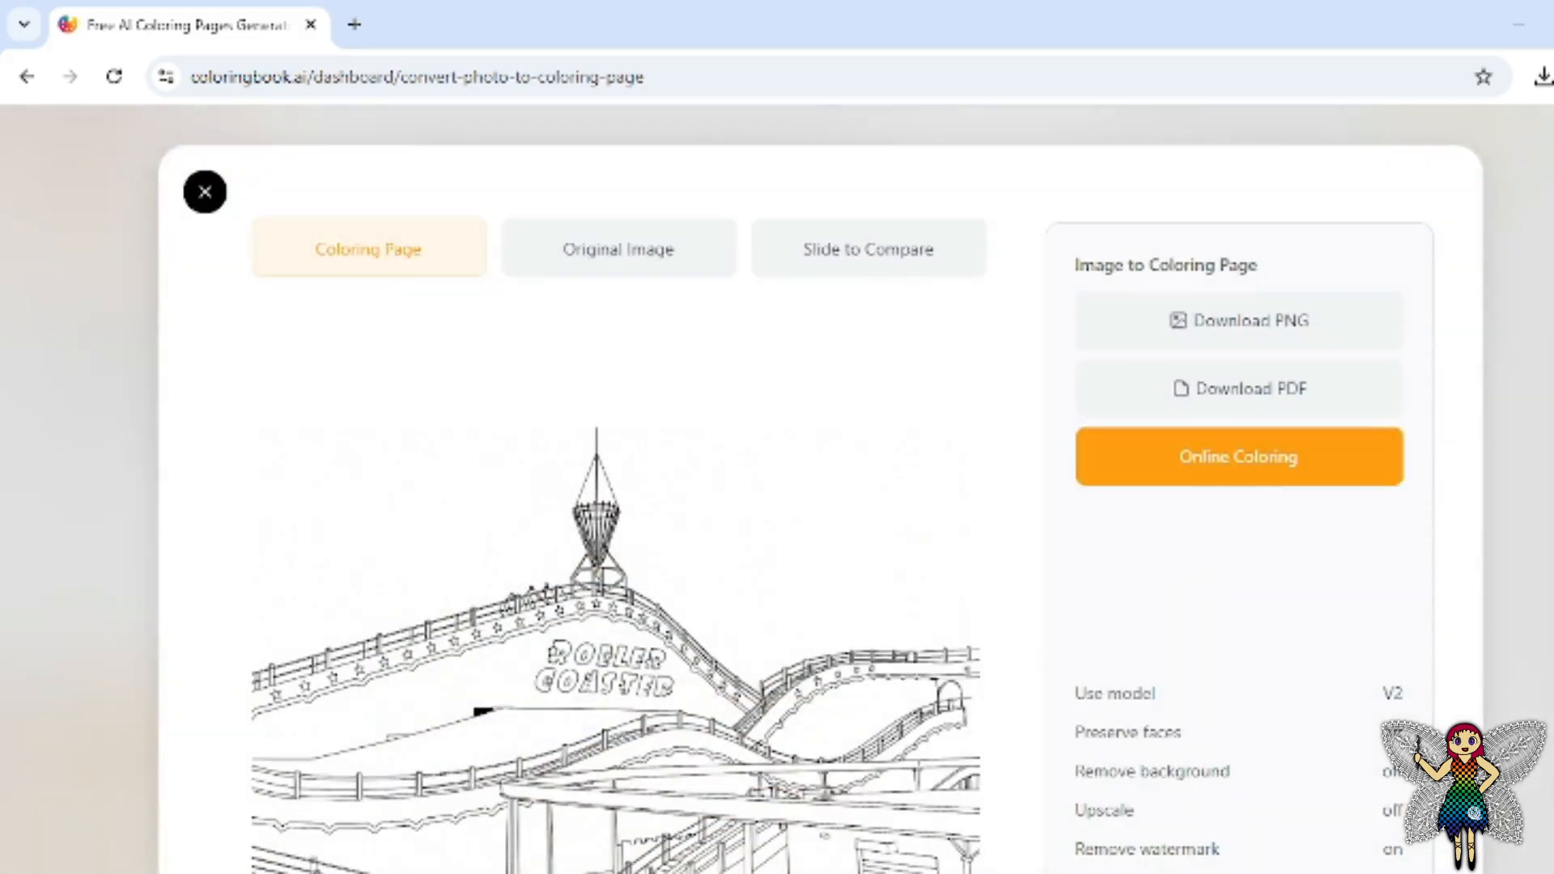
pyautogui.press('Escape')
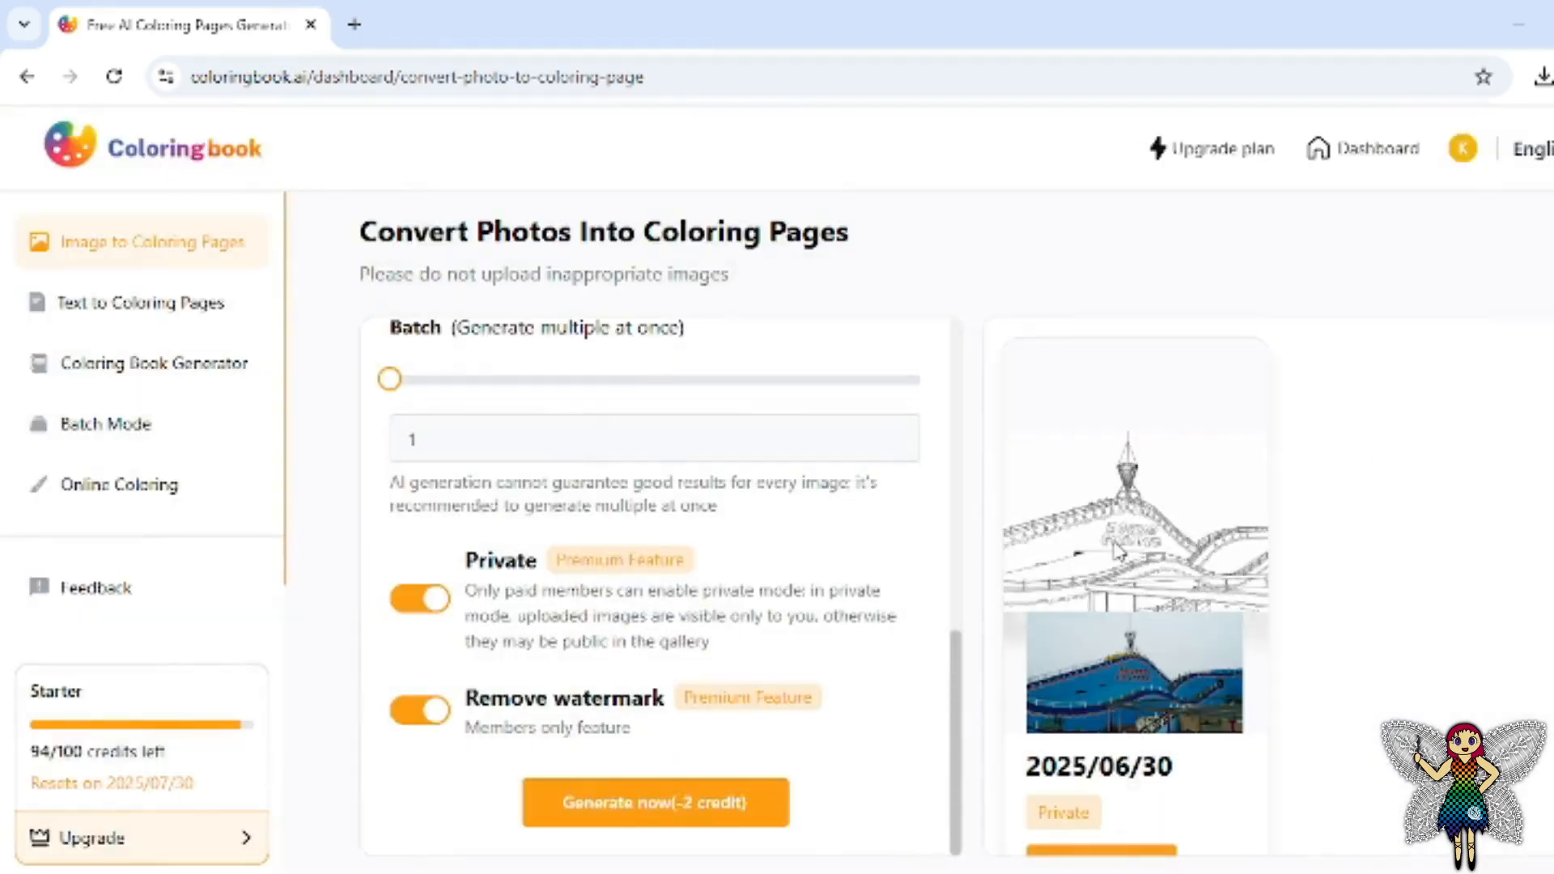
pyautogui.click(1117, 550)
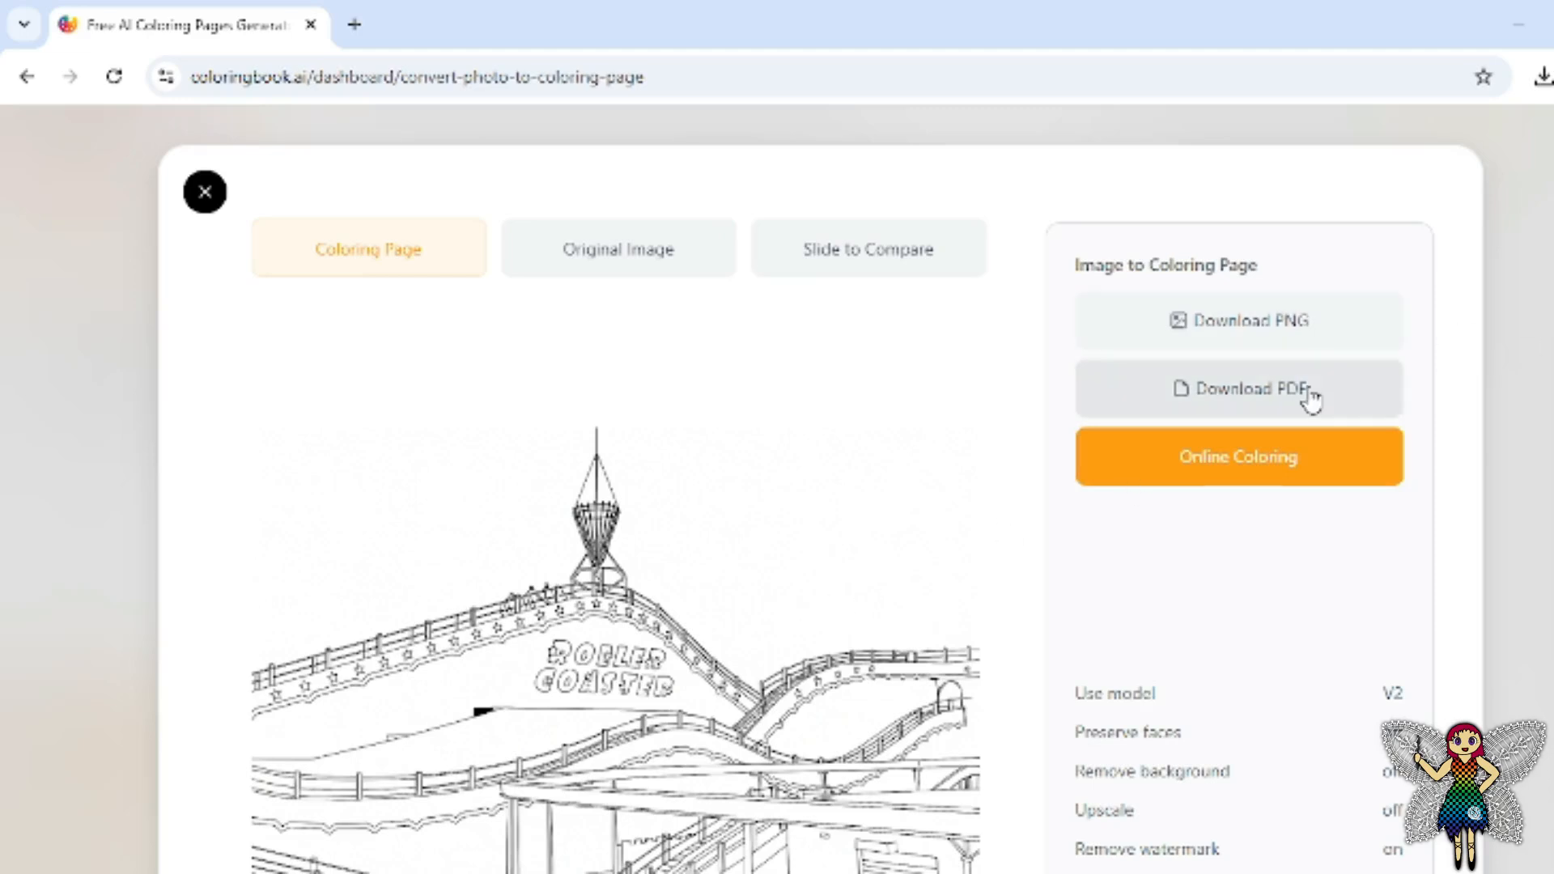
pyautogui.click(1327, 323)
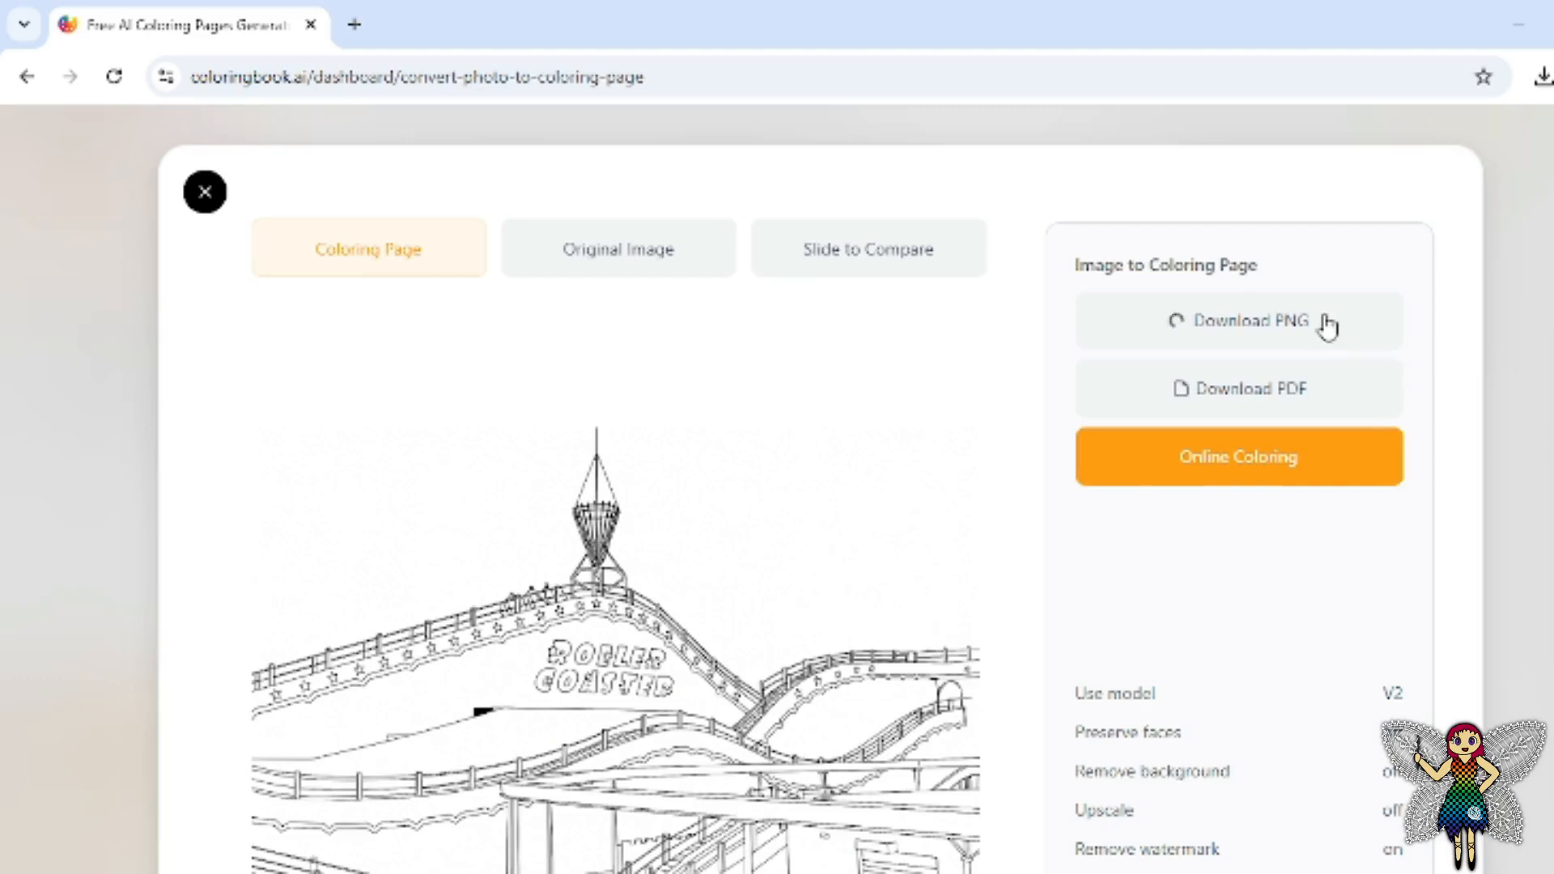
pyautogui.click(1541, 76)
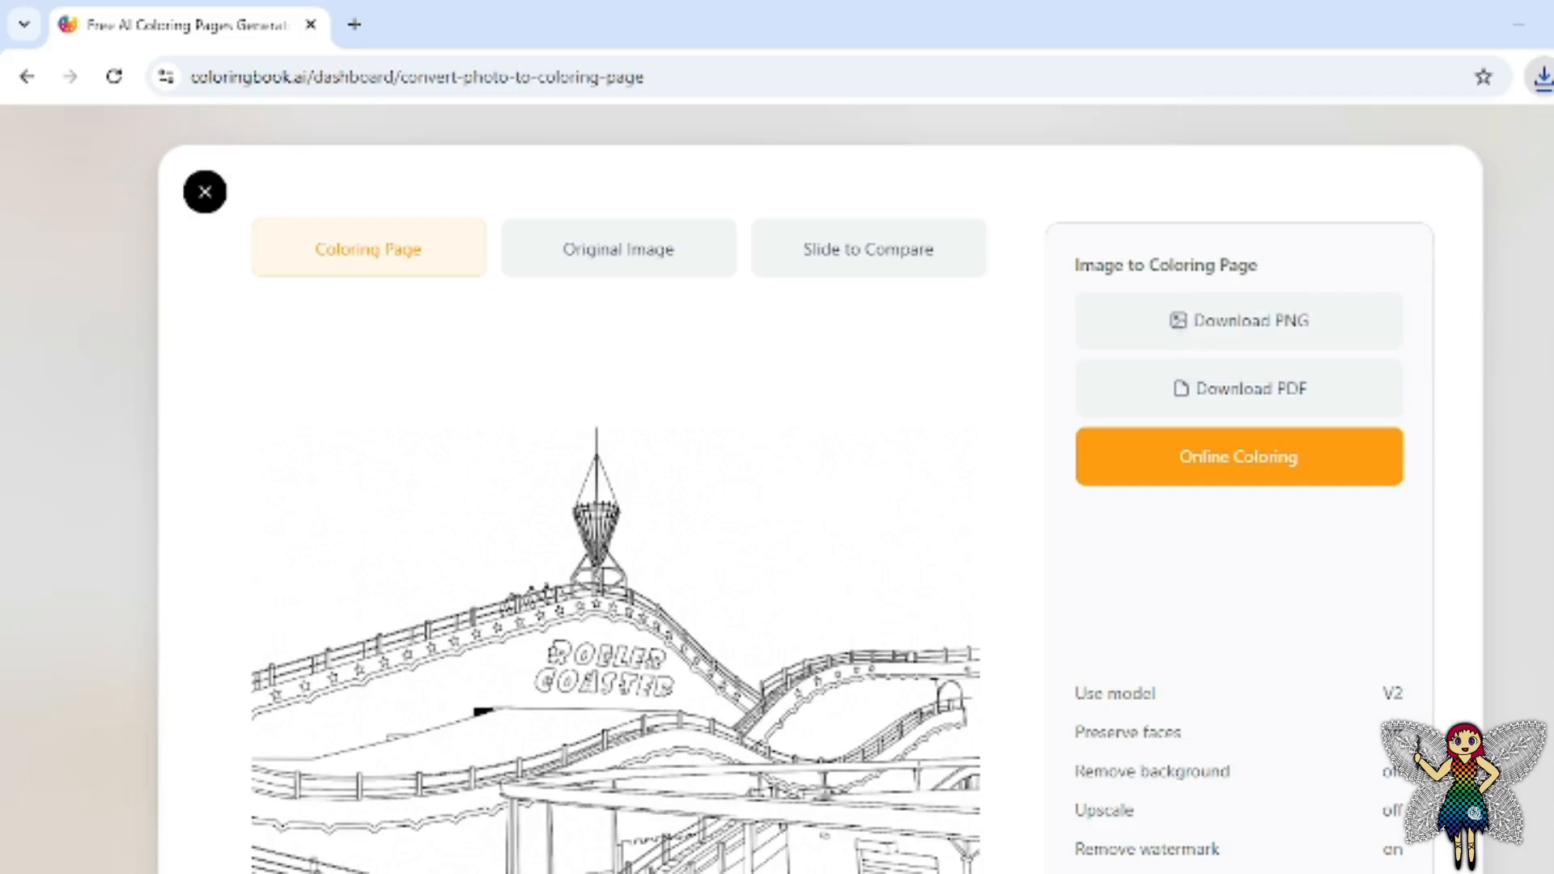
pyautogui.scroll(-2, 1424, 162)
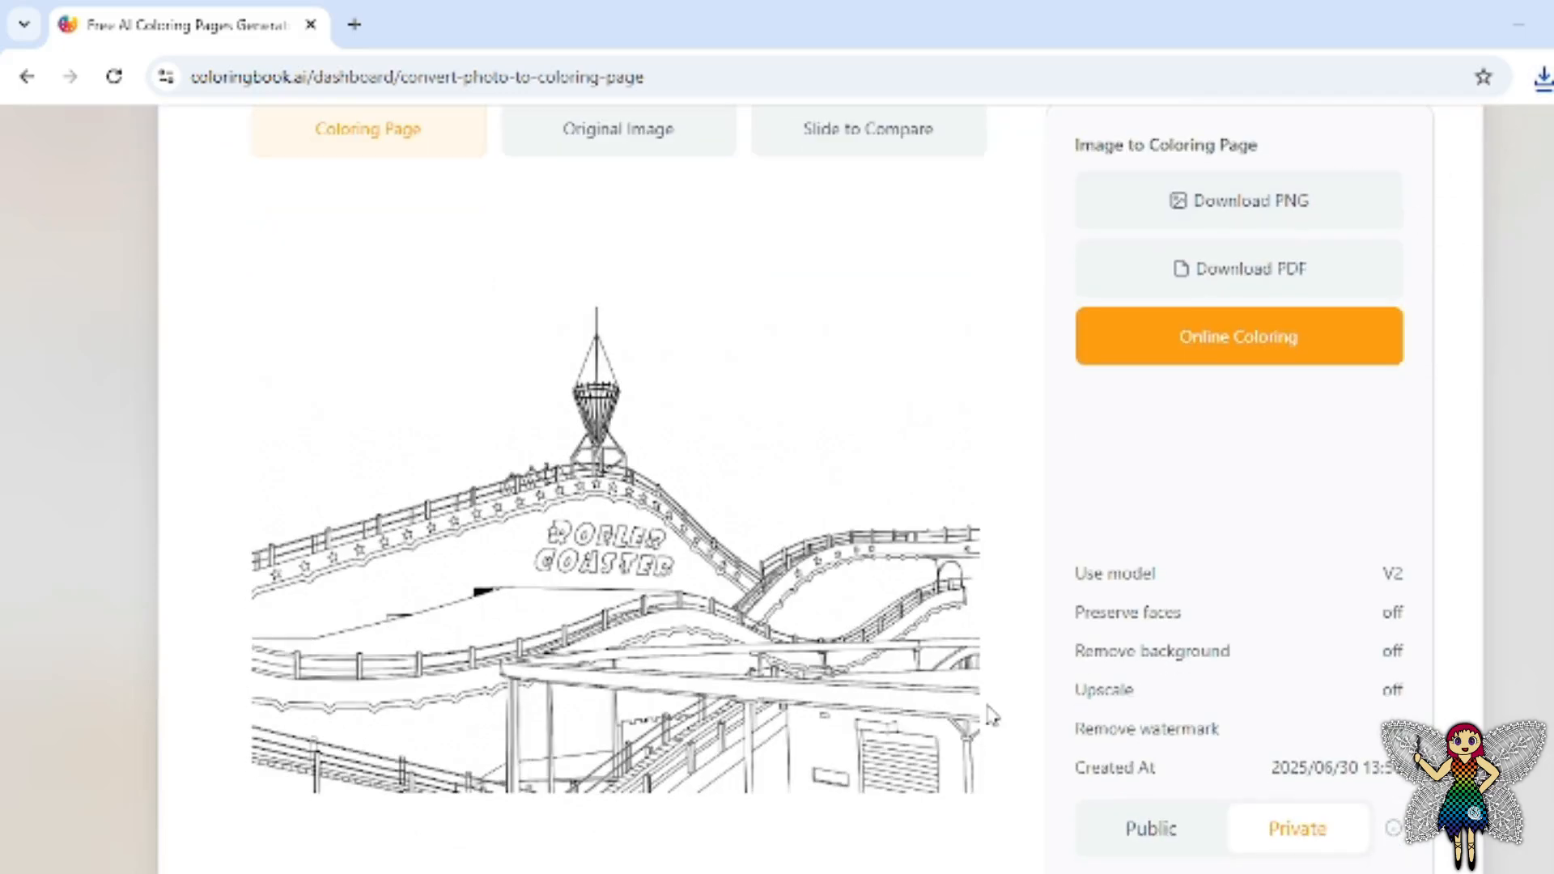
pyautogui.moveTo(796, 872)
pyautogui.press('Escape')
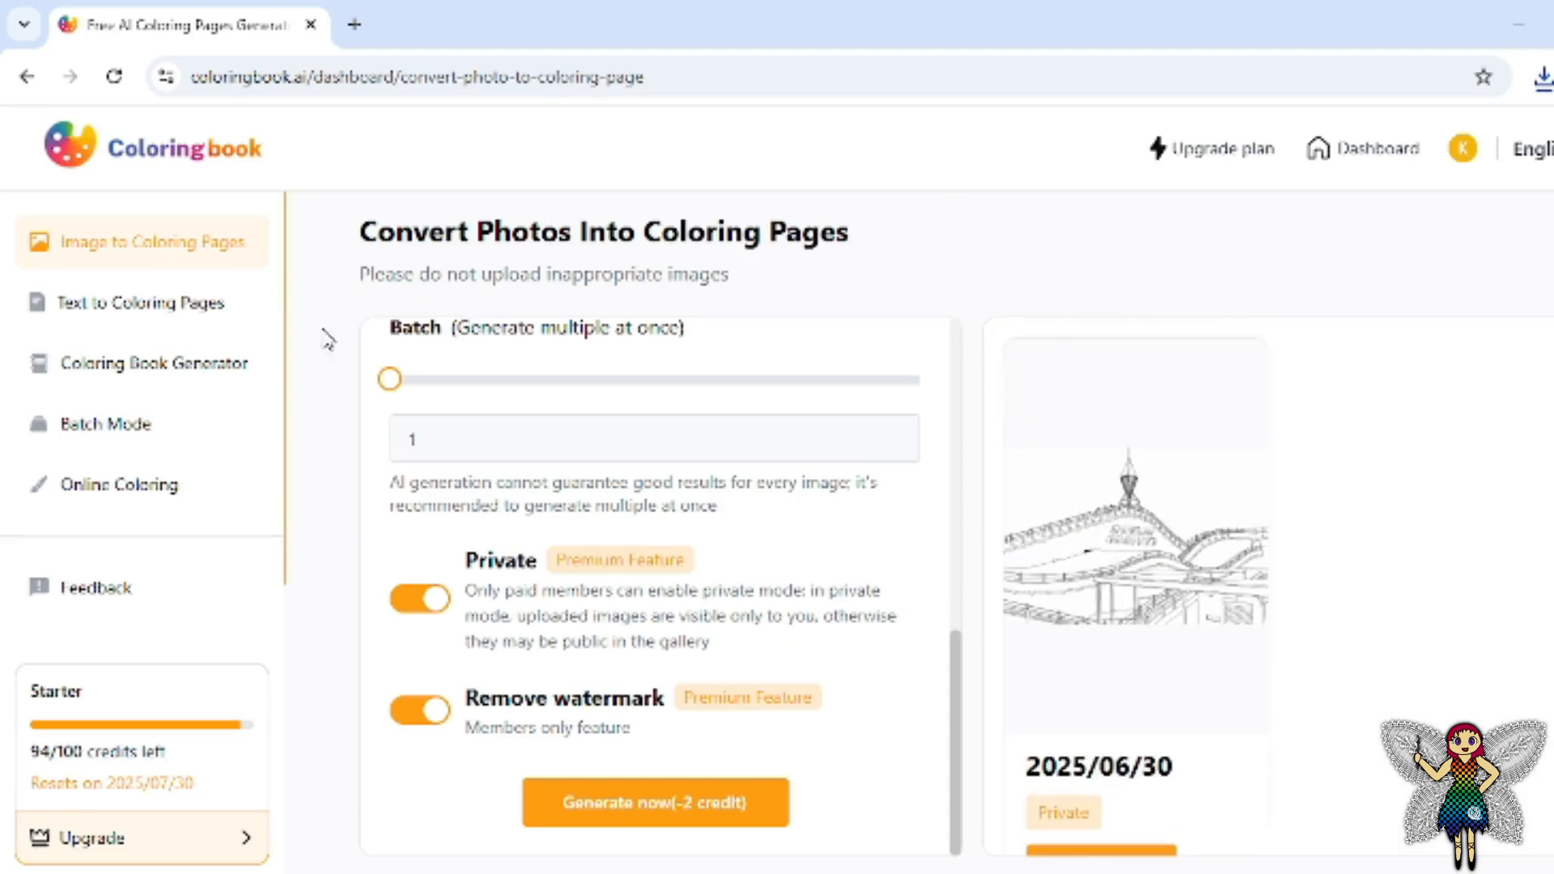
# - Look over Batch Mode, and examine the page count, dimensions and watermark options of the Coloring Book Generator
pyautogui.click(207, 425)
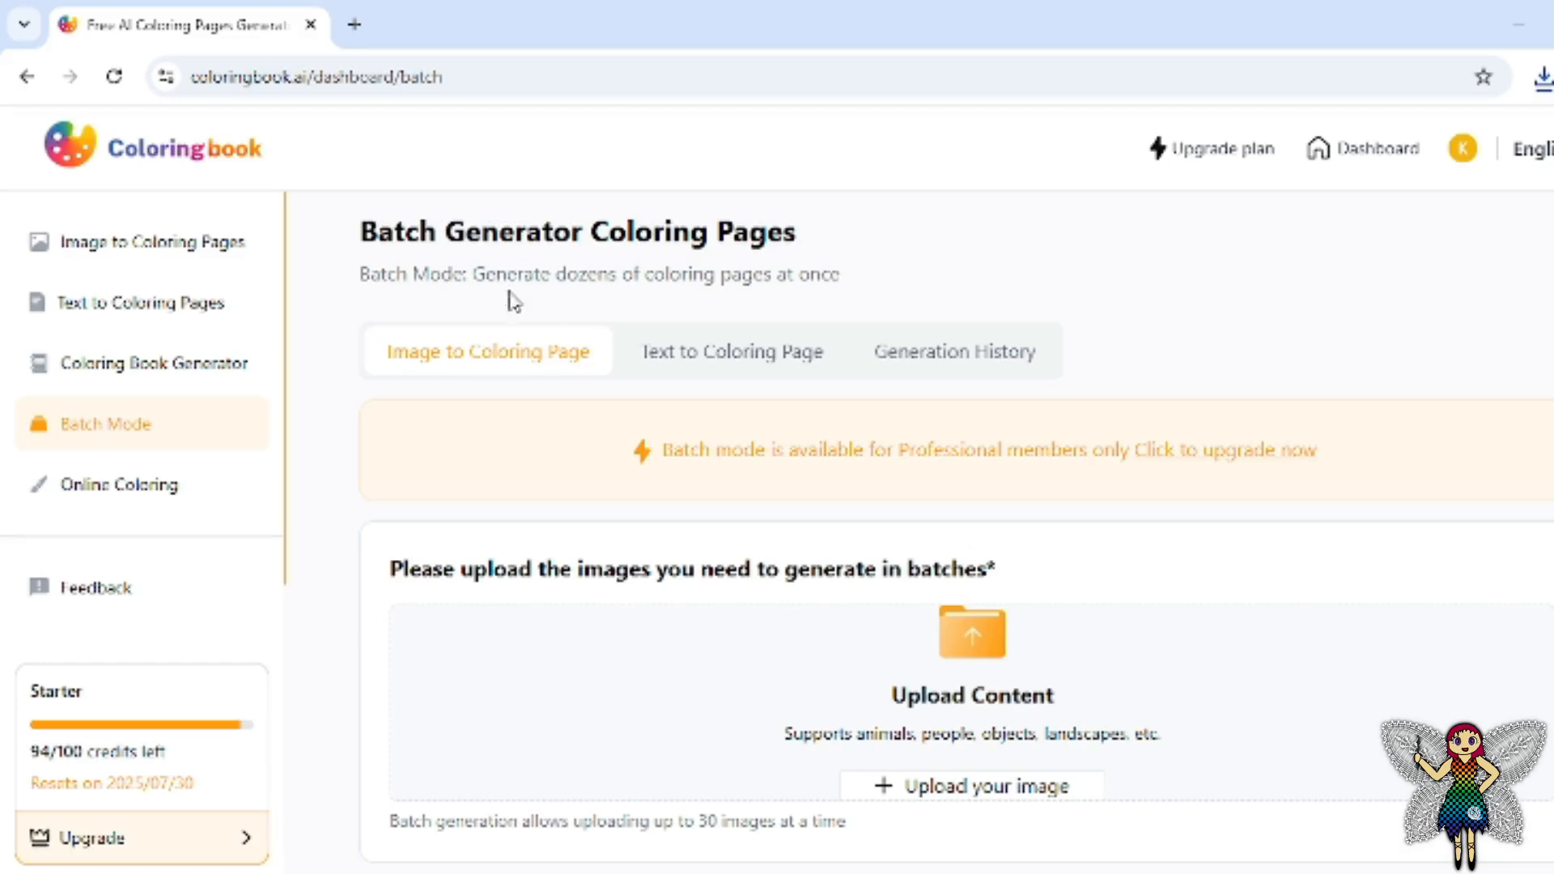
pyautogui.click(231, 374)
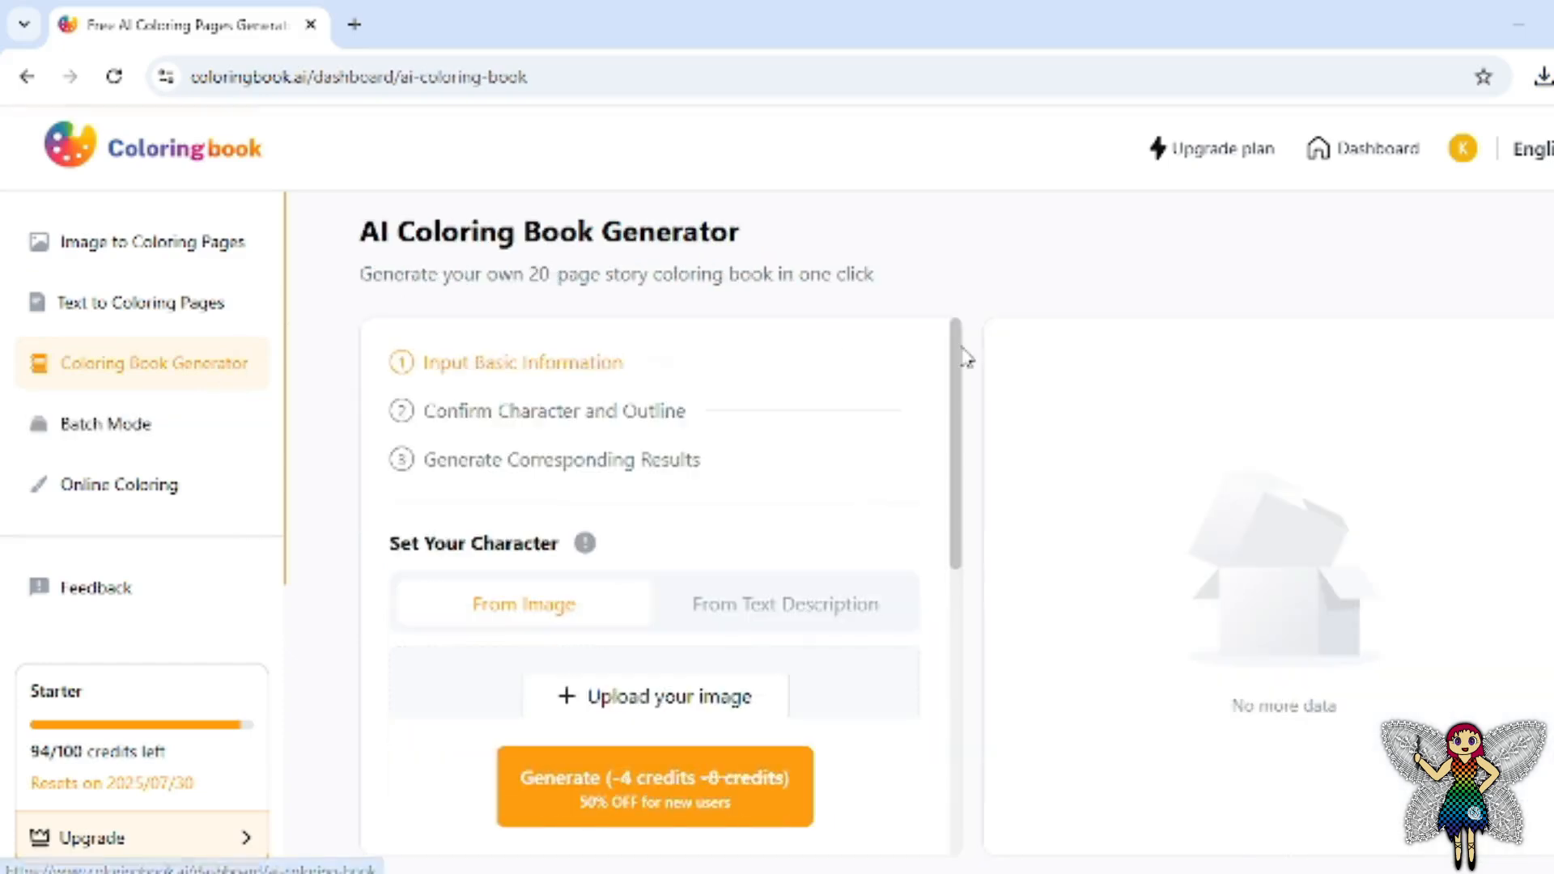
pyautogui.moveTo(960, 388); pyautogui.dragTo(987, 593)
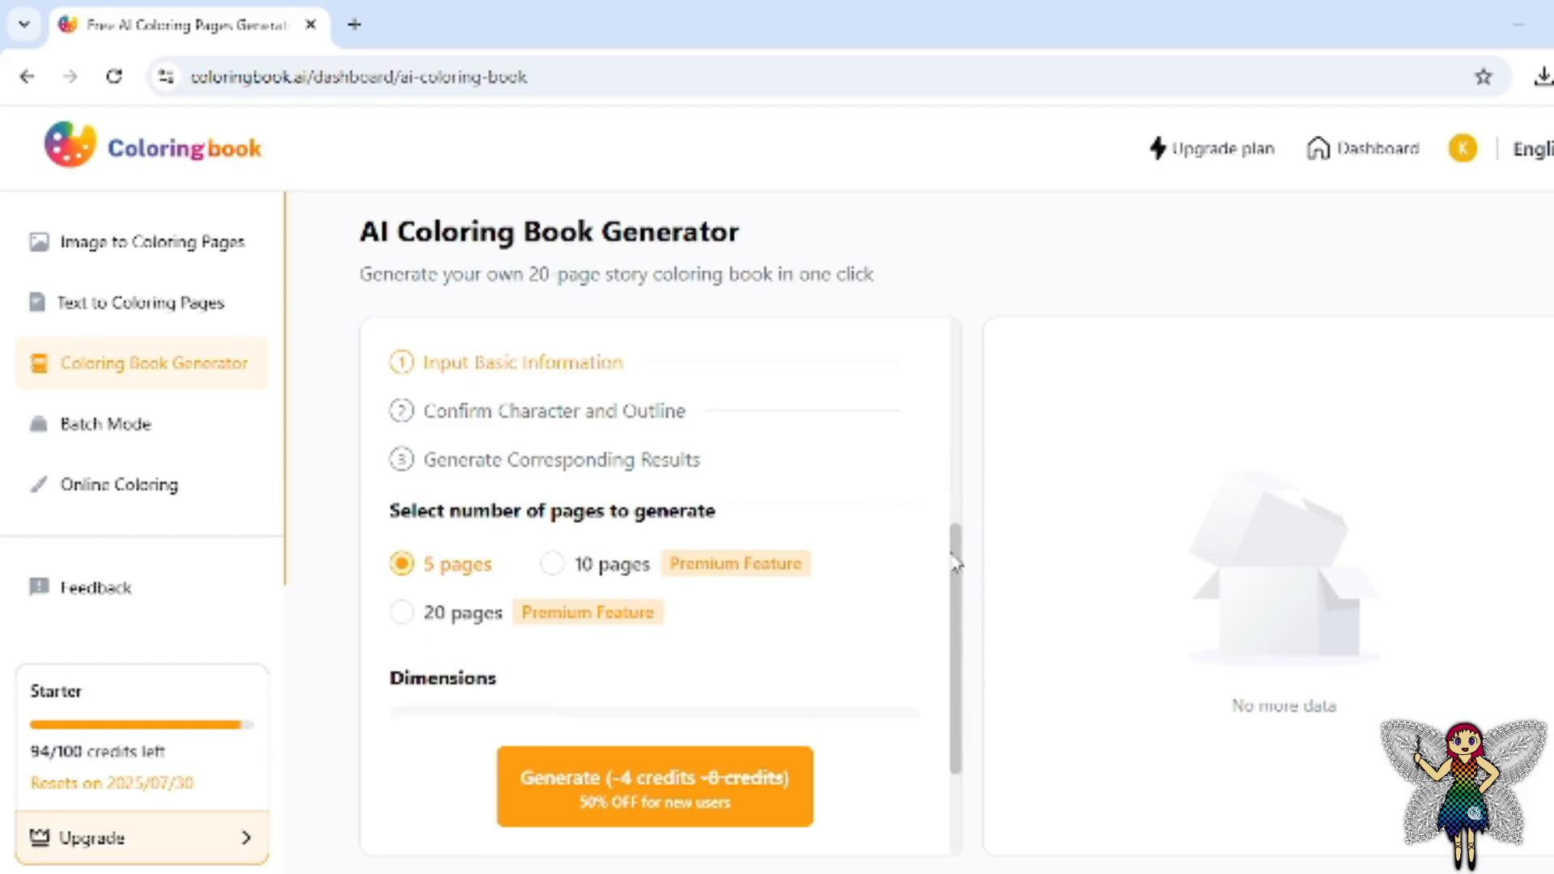
pyautogui.moveTo(961, 581); pyautogui.dragTo(955, 712)
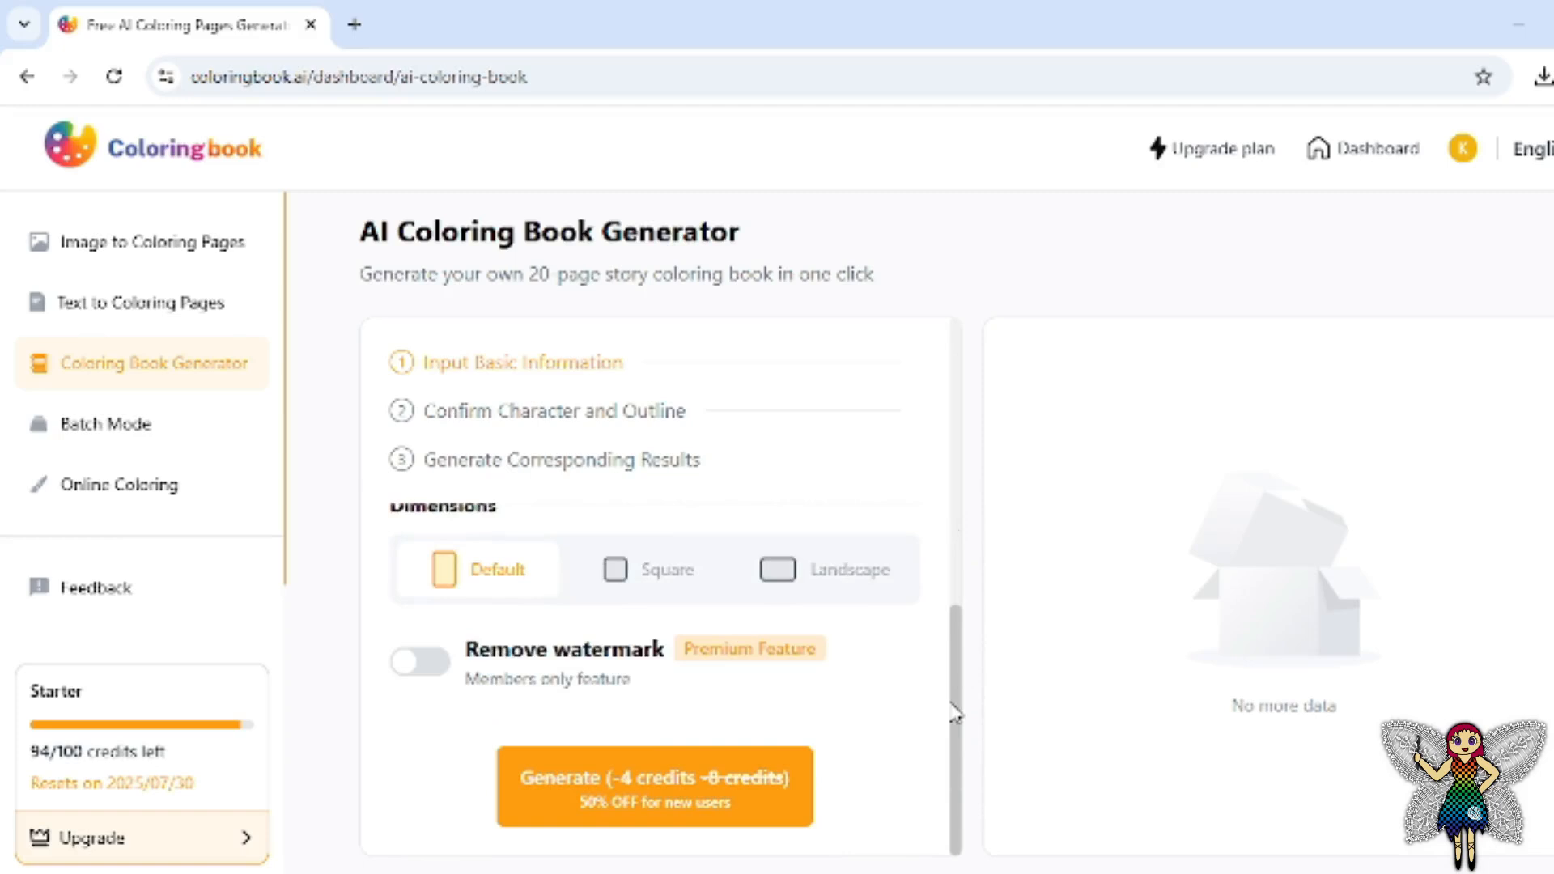
pyautogui.moveTo(957, 710); pyautogui.dragTo(954, 604)
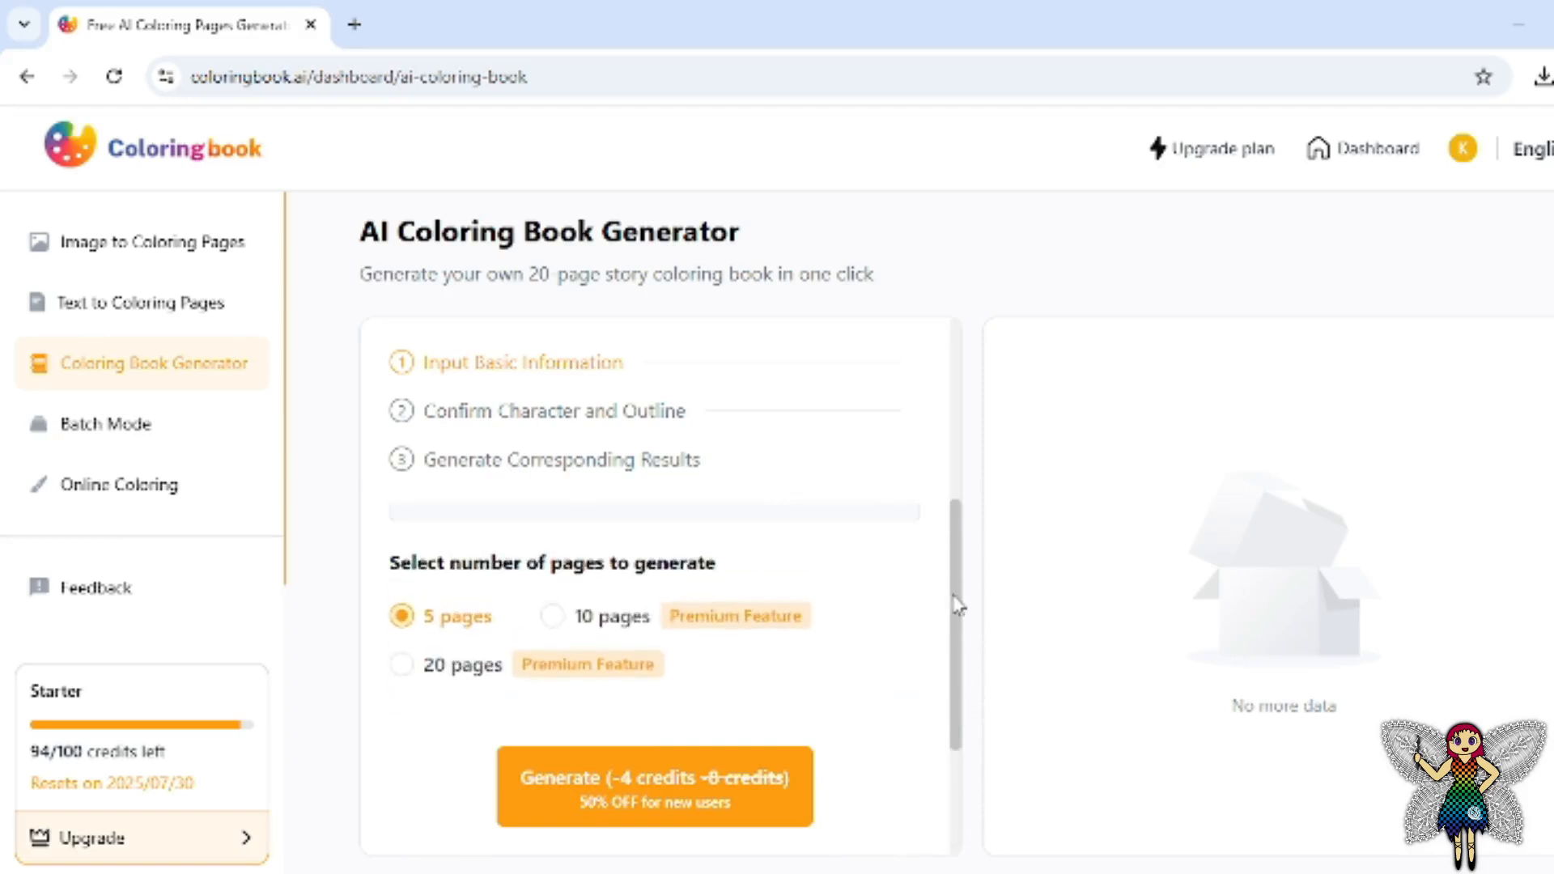
# - Choose the 20-page option for the coloring book and review the features of the Starter, Hobby, Professional and Business pricing plans
pyautogui.click(406, 669)
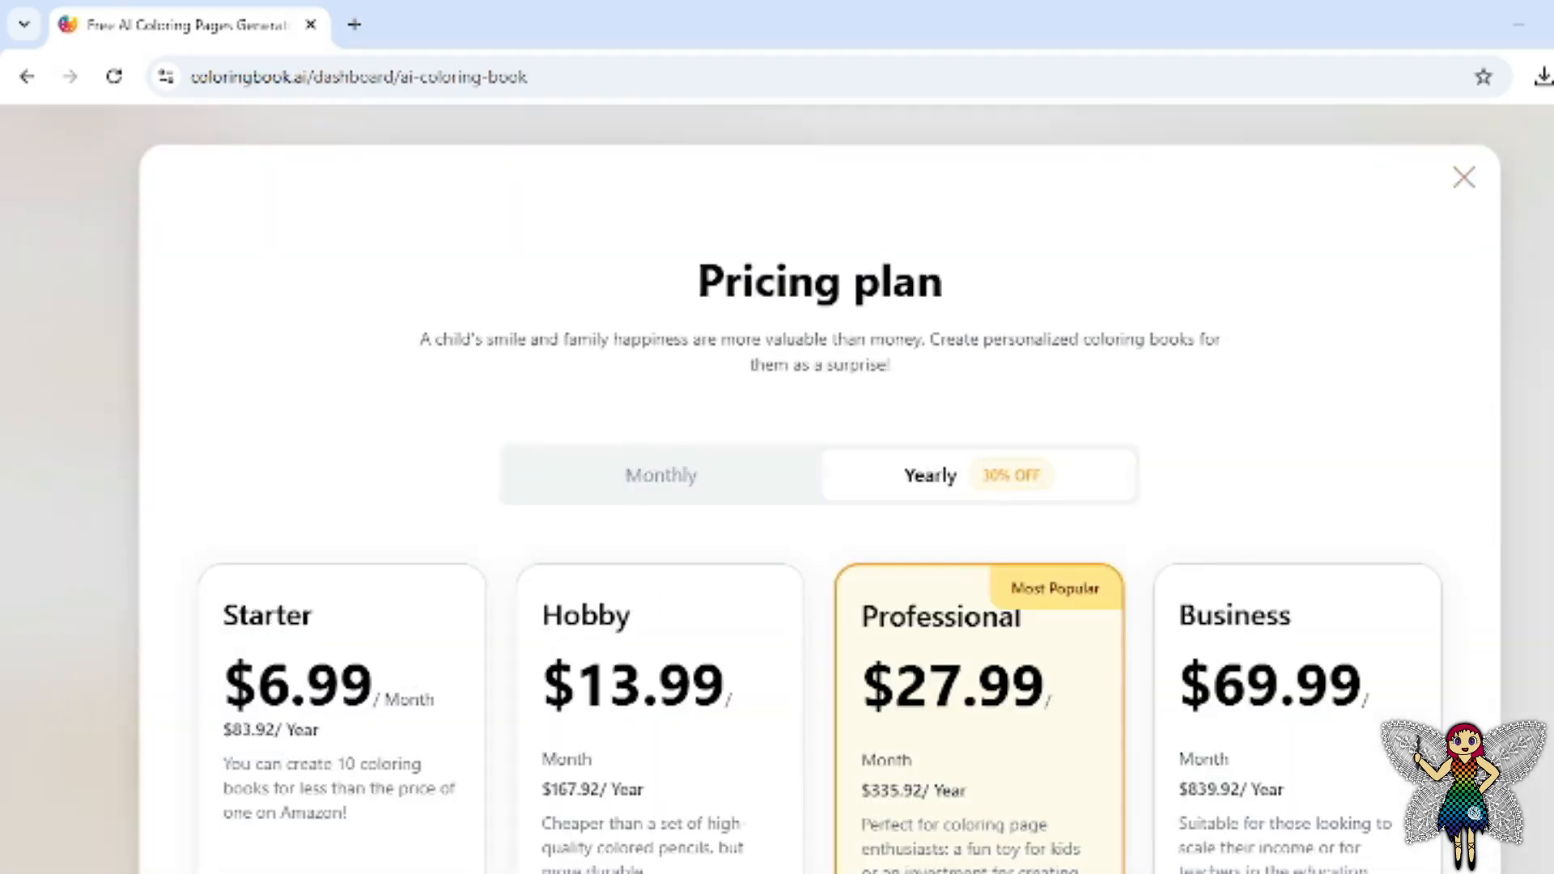
pyautogui.scroll(-7, 820, 491)
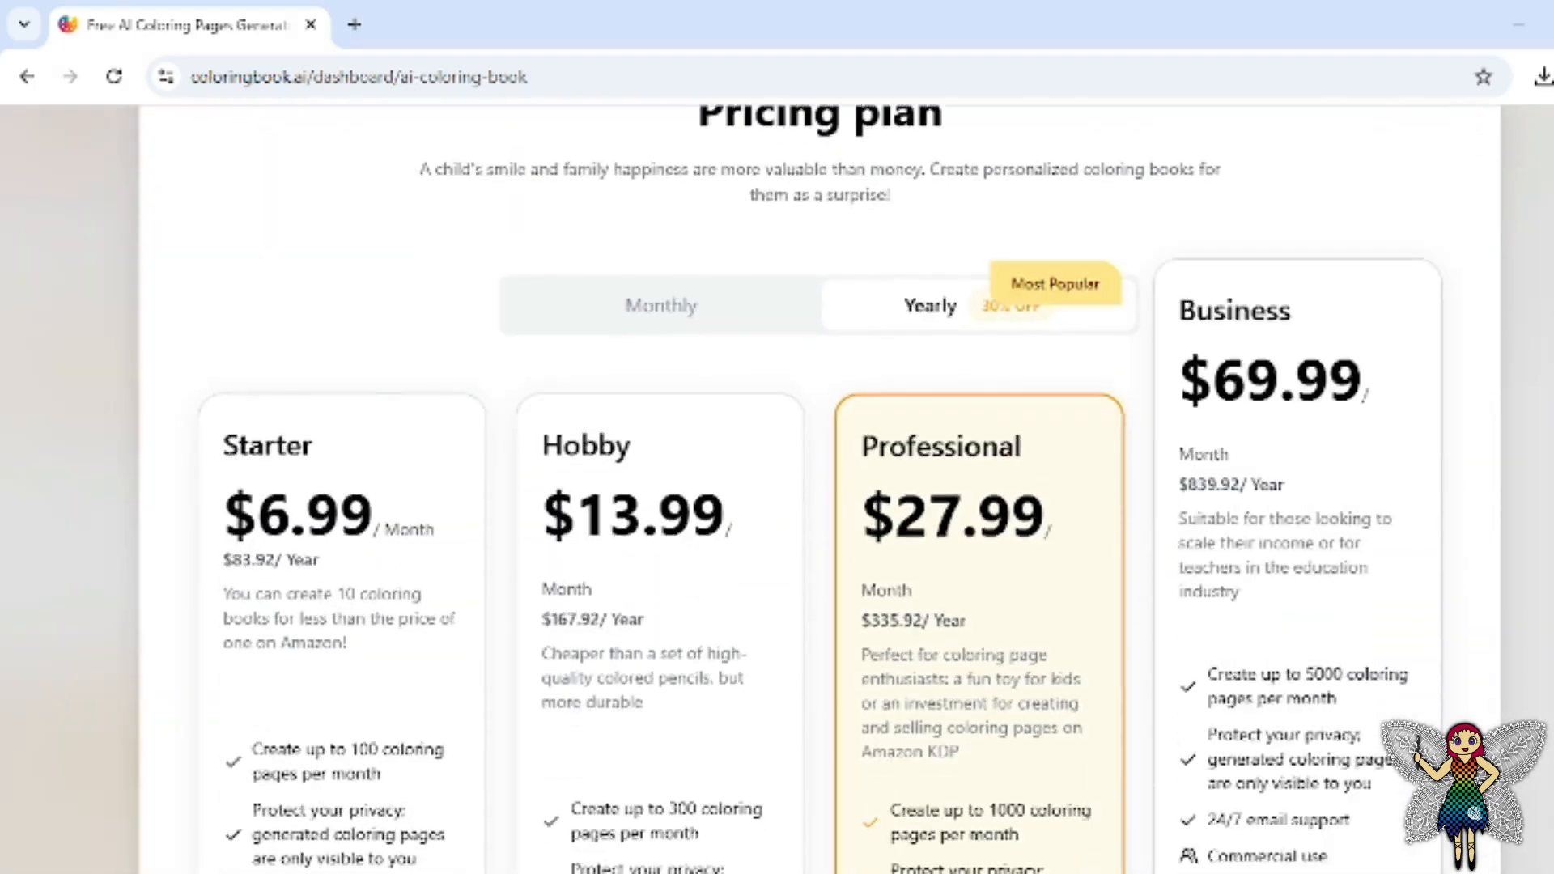
pyautogui.scroll(2, 820, 490)
pyautogui.scroll(1, 819, 491)
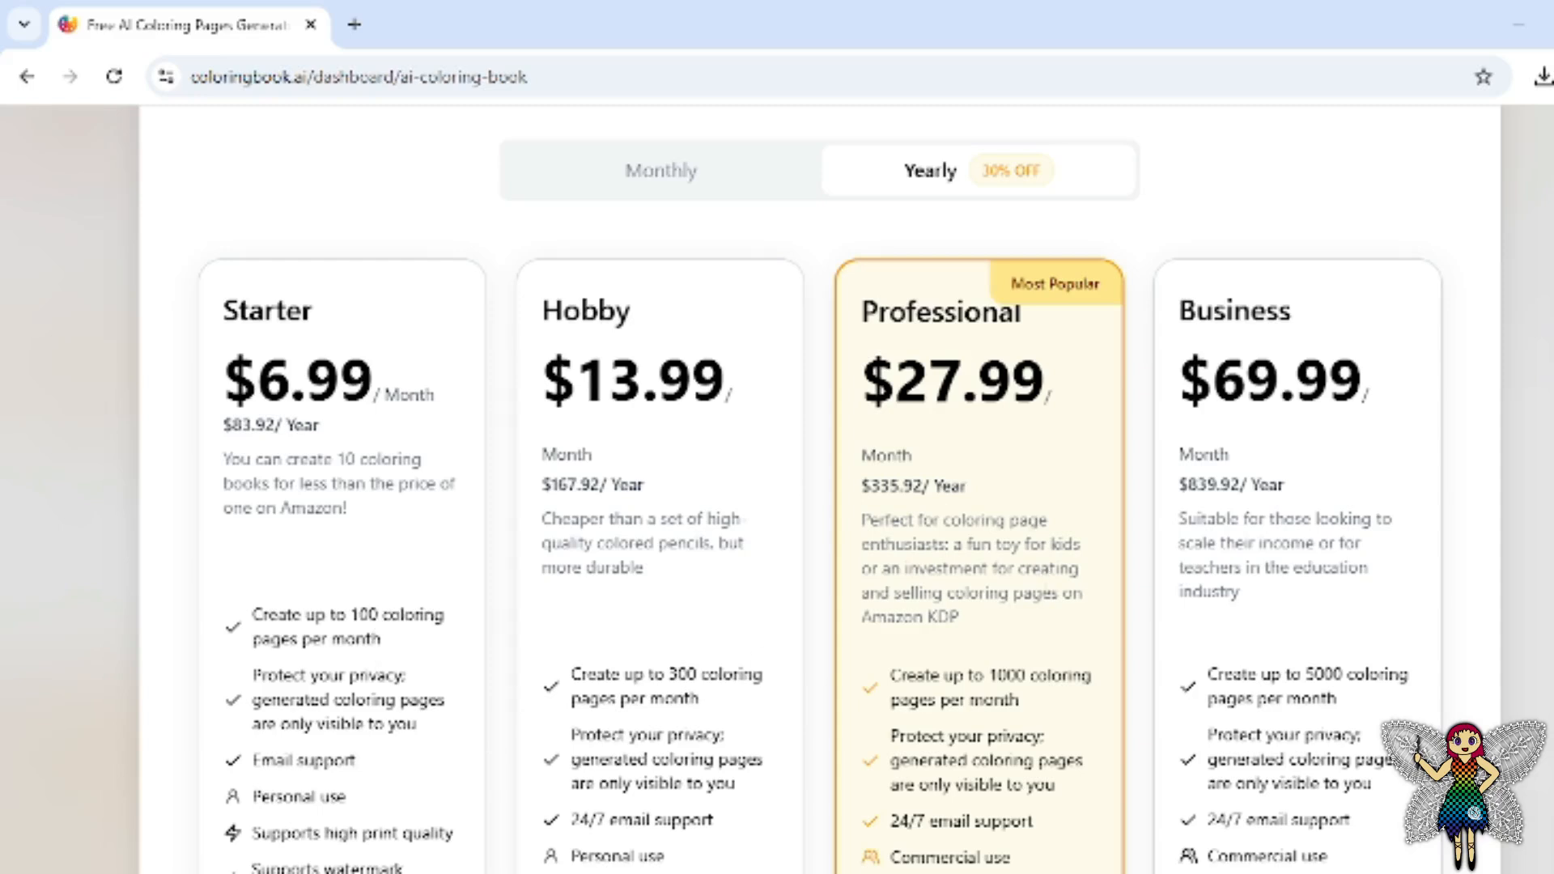
pyautogui.scroll(-2, 820, 491)
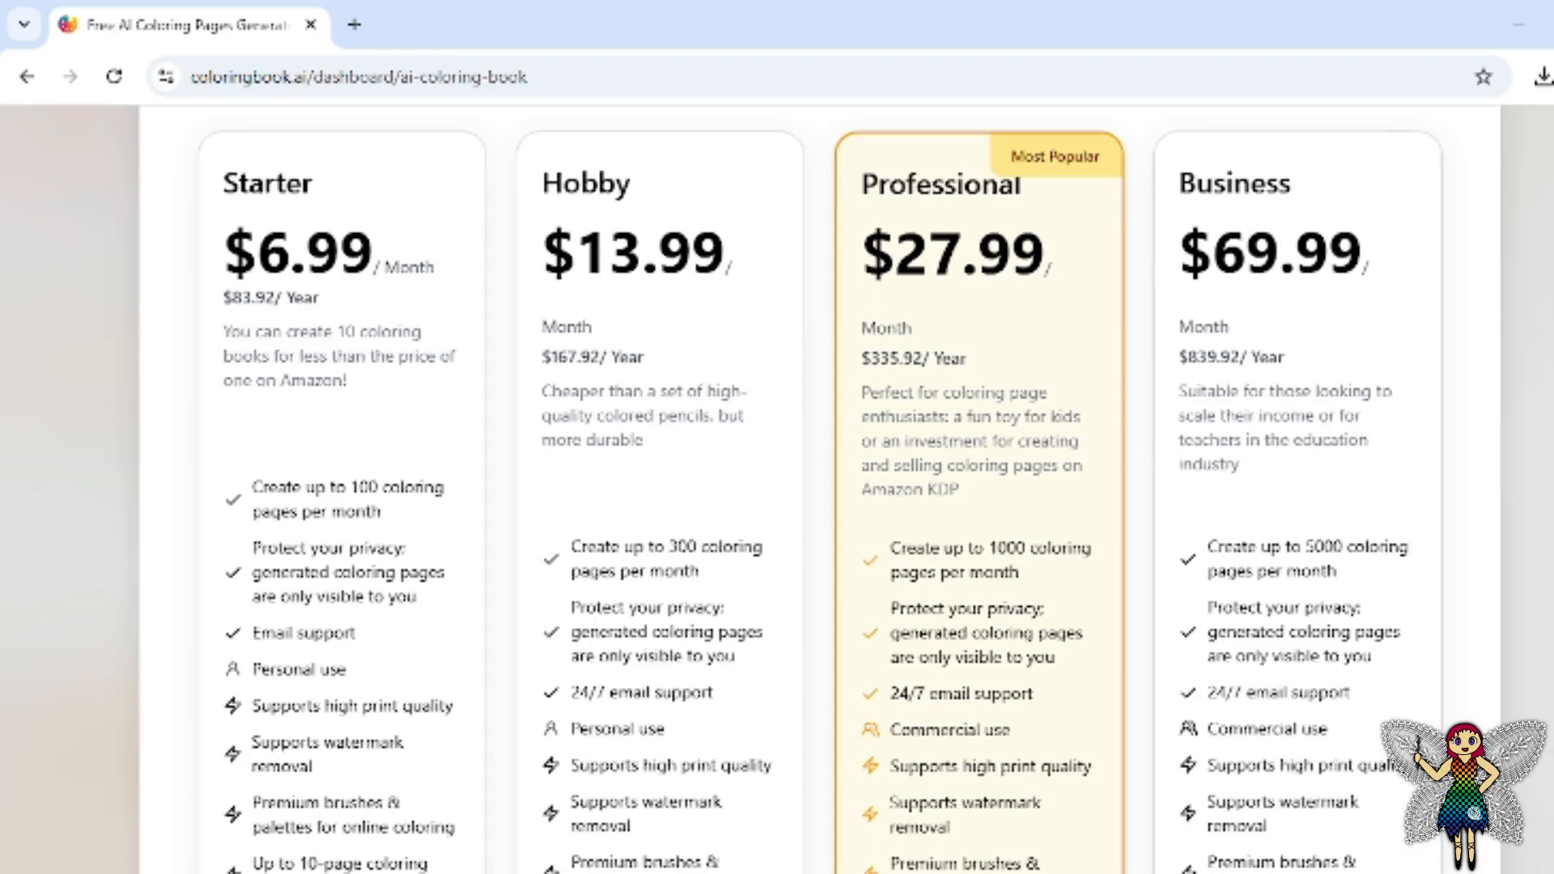
pyautogui.scroll(-2, 820, 489)
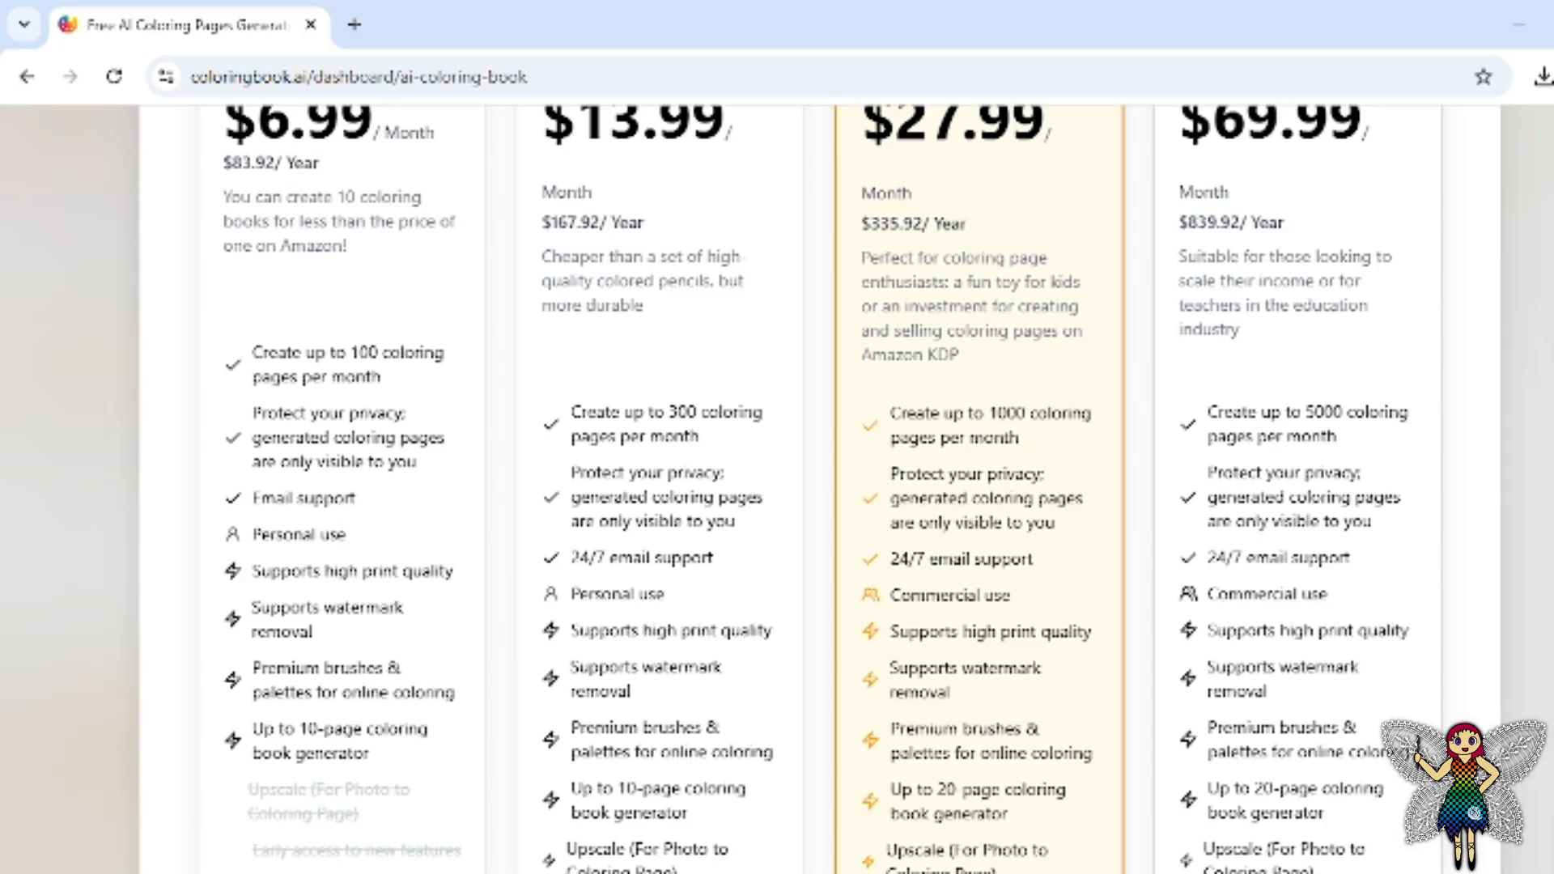
pyautogui.scroll(2, 776, 486)
pyautogui.scroll(-5, 777, 485)
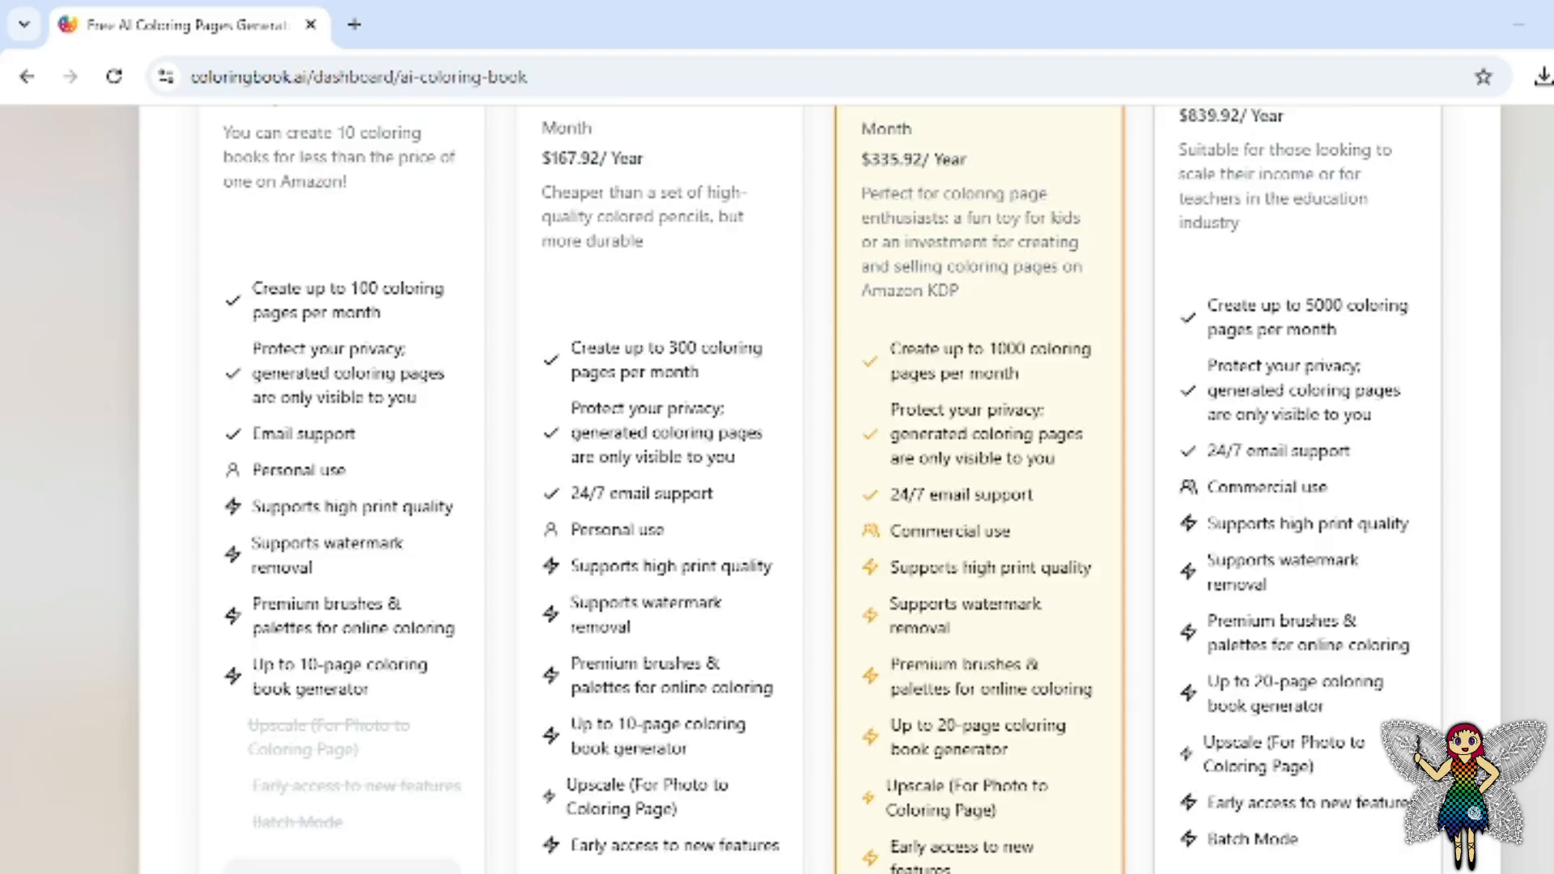
pyautogui.scroll(1, 776, 485)
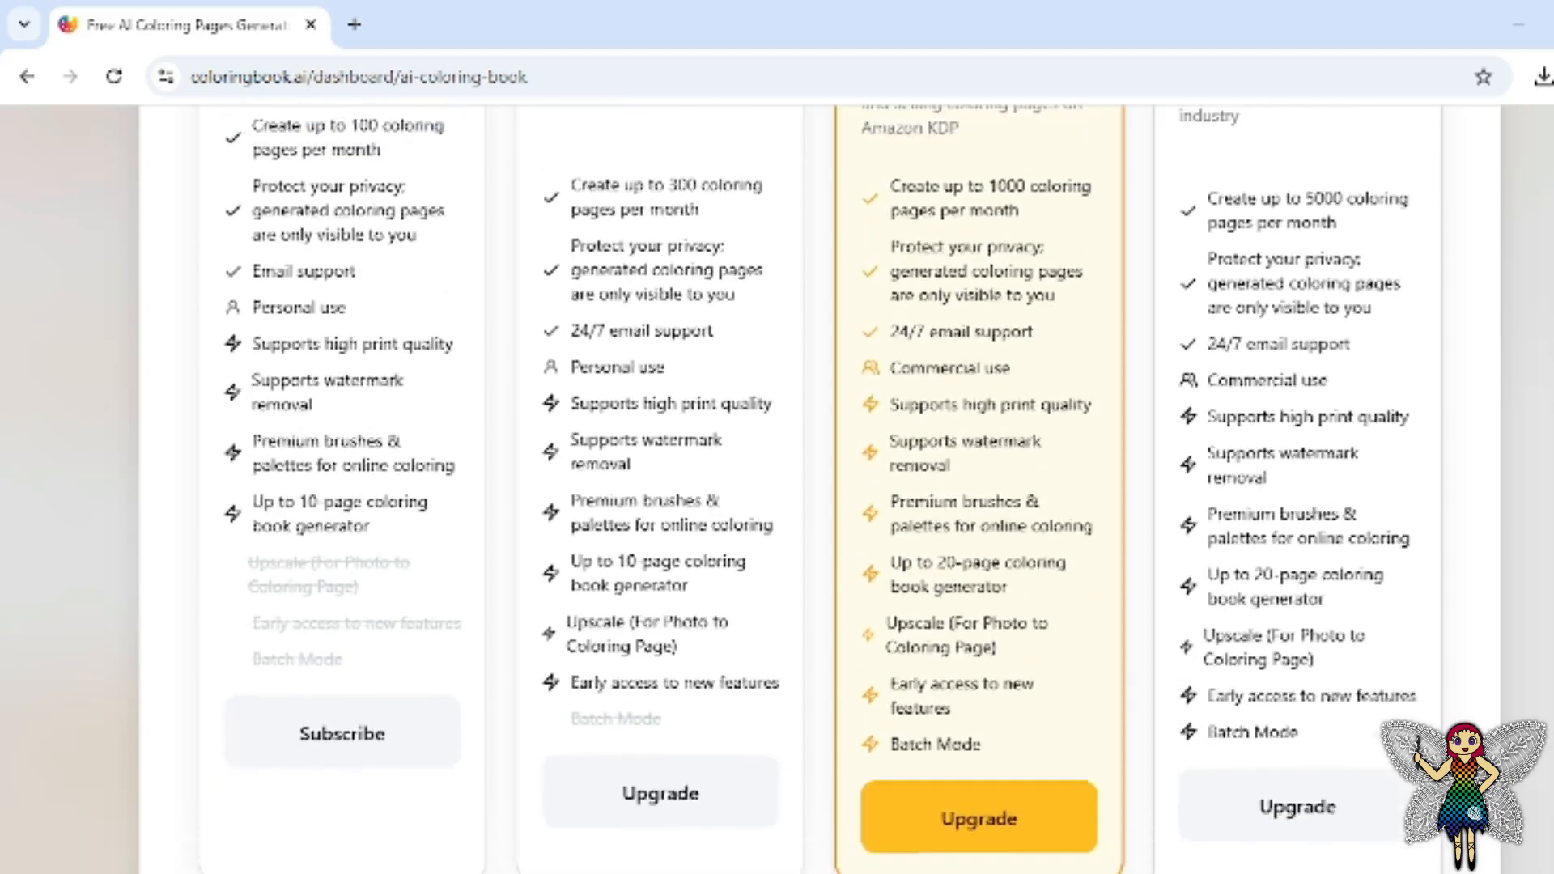
pyautogui.scroll(1, 777, 485)
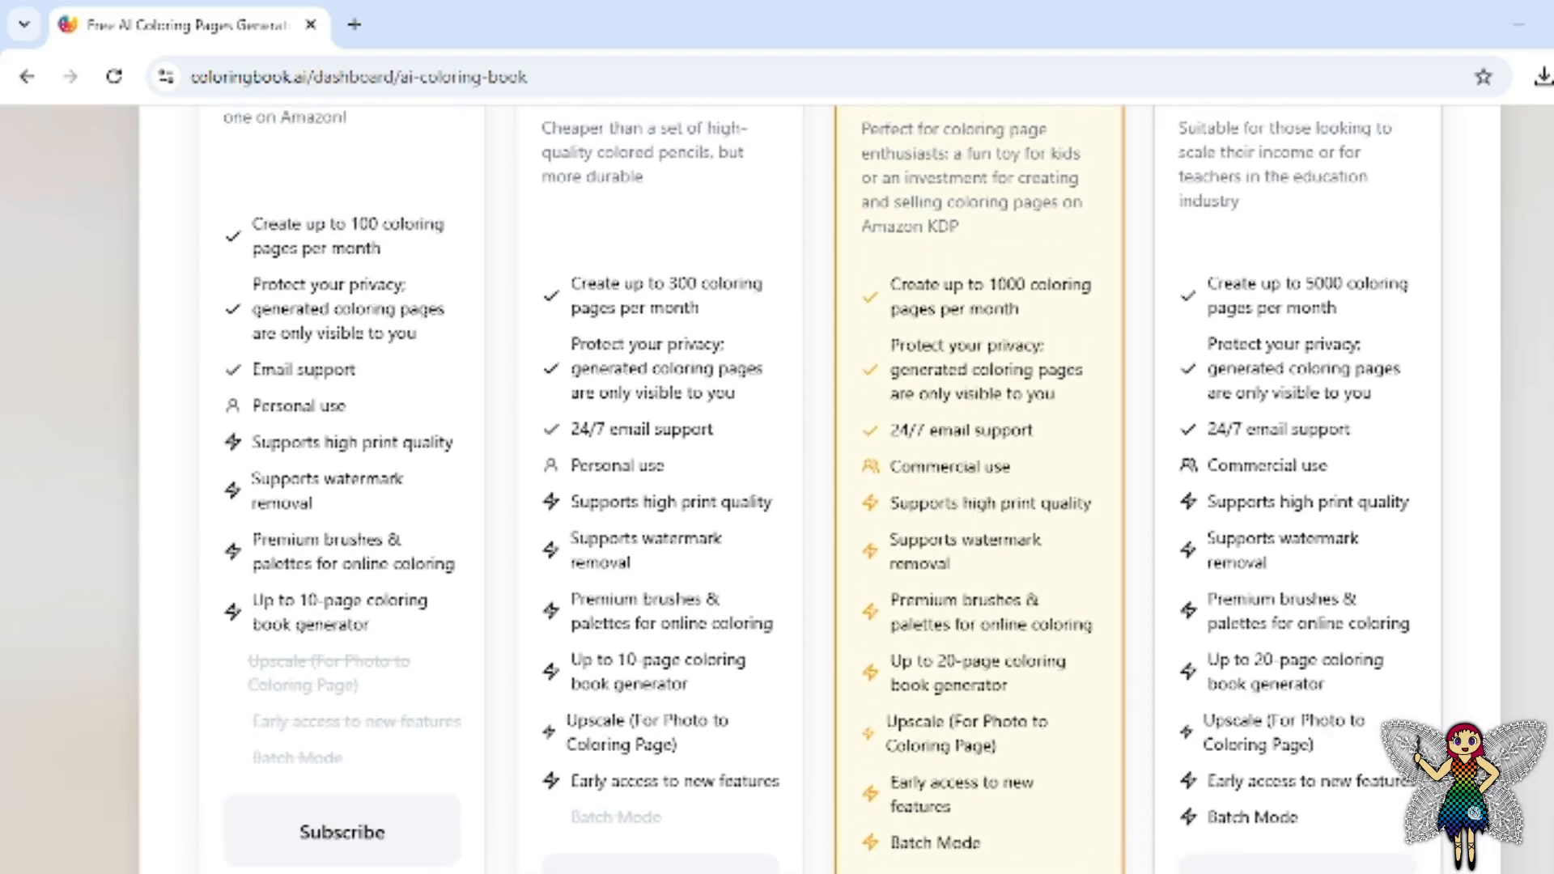
pyautogui.scroll(3, 250, 444)
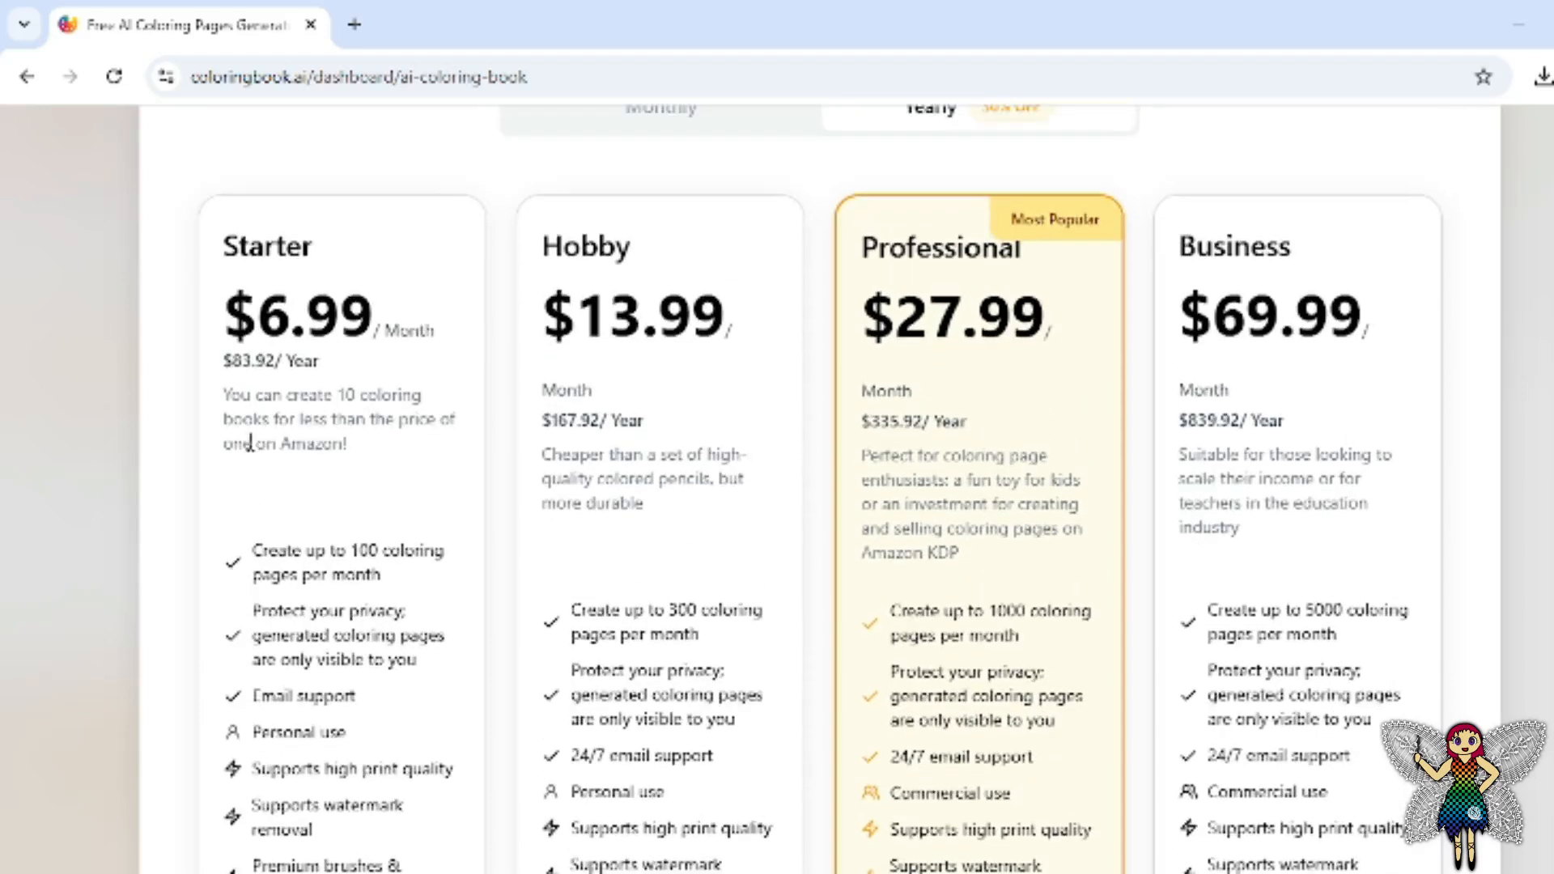
# - Compare the monthly and yearly prices of the plans, ending on monthly, and close the pricing overview
pyautogui.click(778, 132)
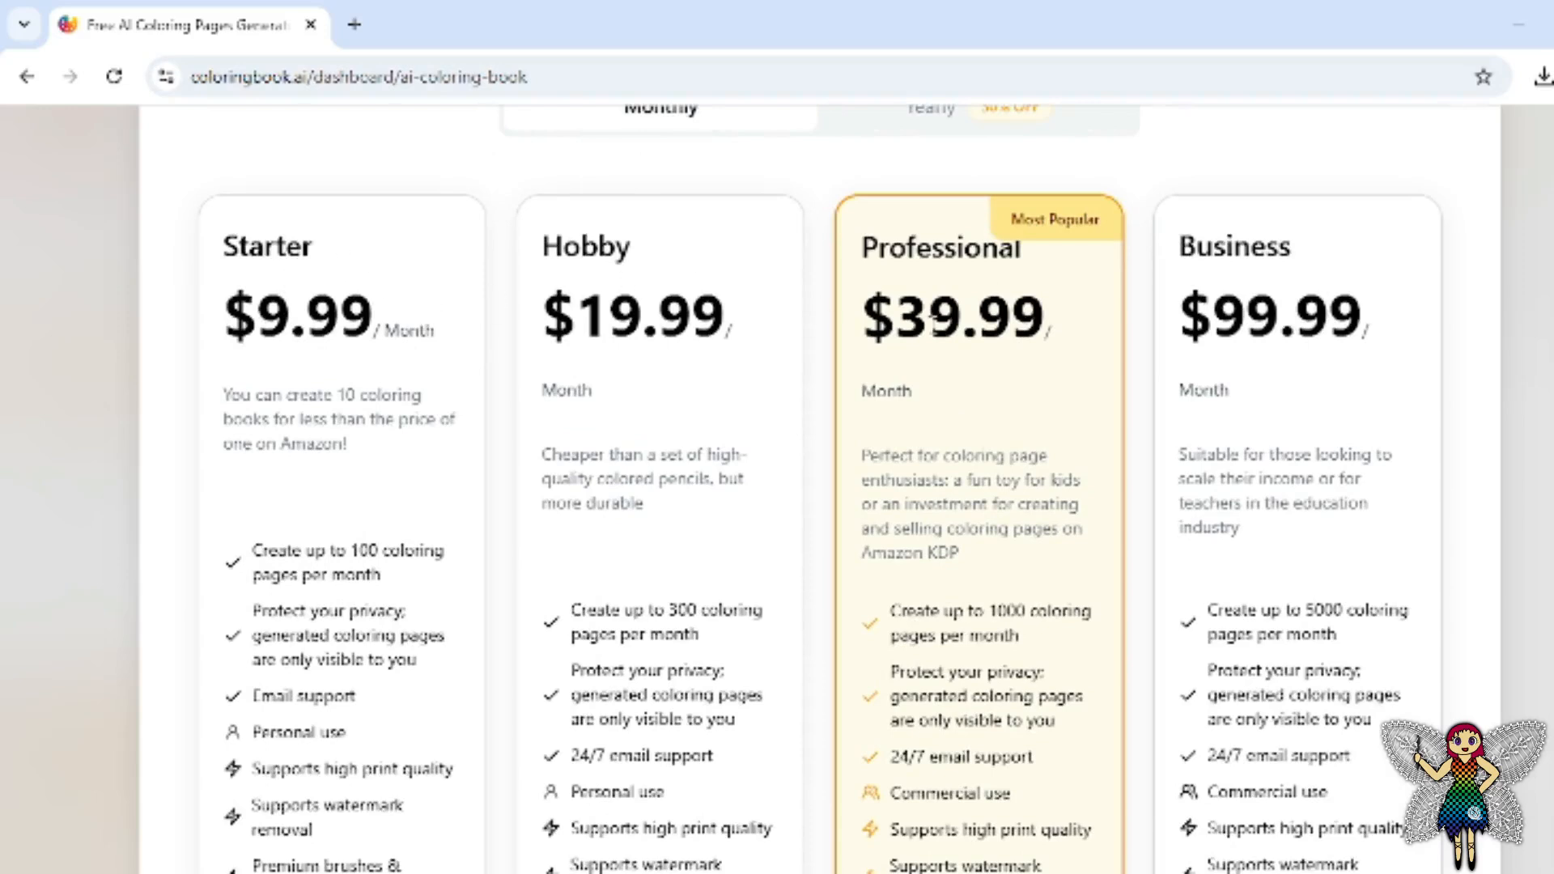
pyautogui.scroll(2, 1092, 260)
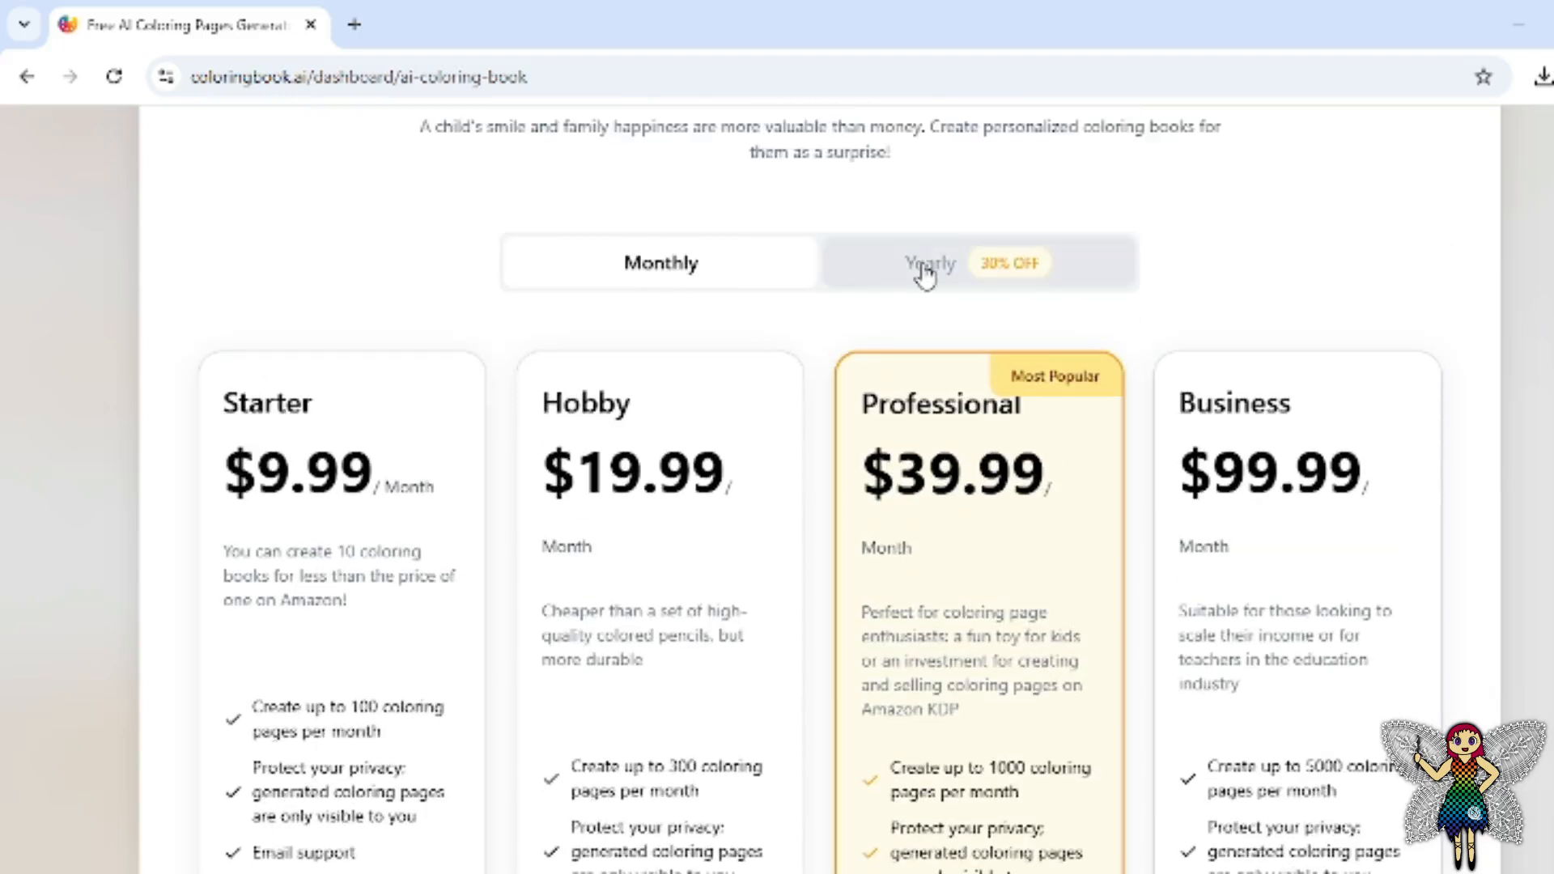
pyautogui.click(916, 270)
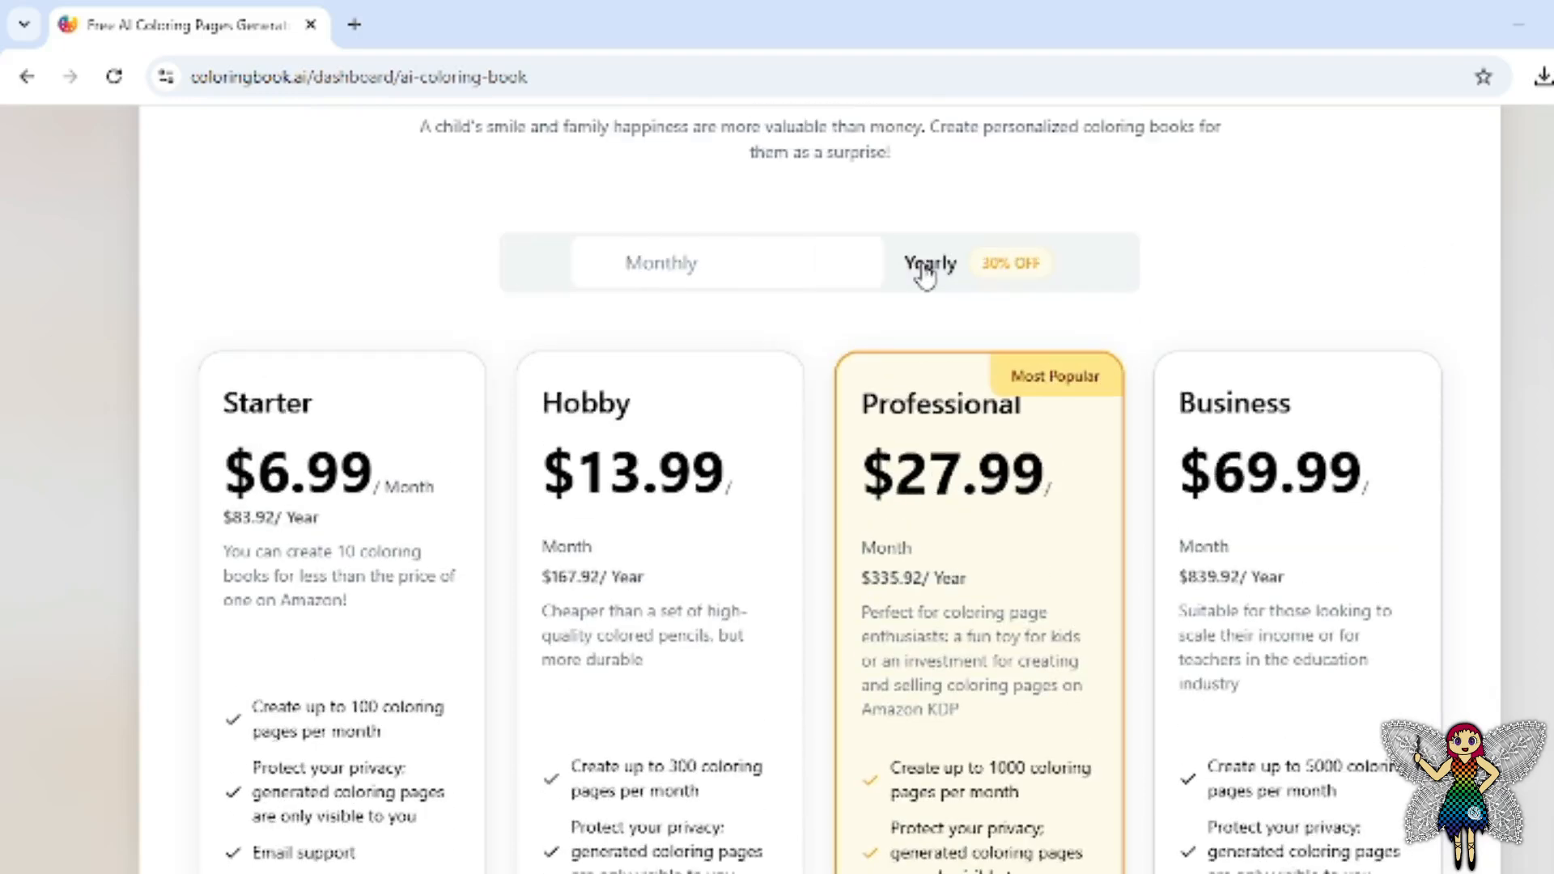
pyautogui.click(737, 274)
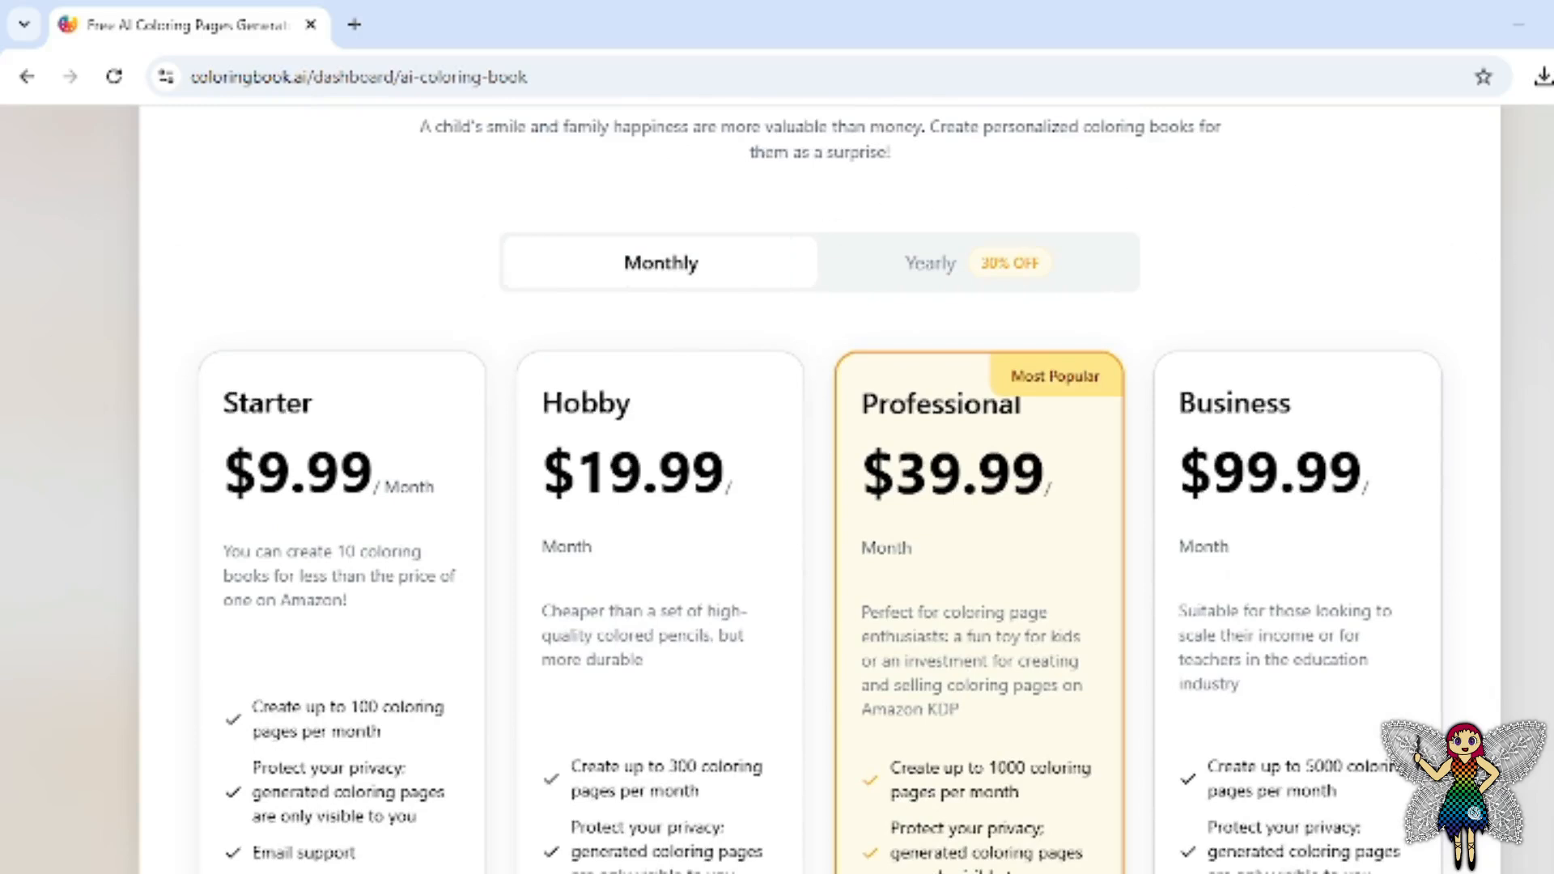
pyautogui.scroll(3, 819, 486)
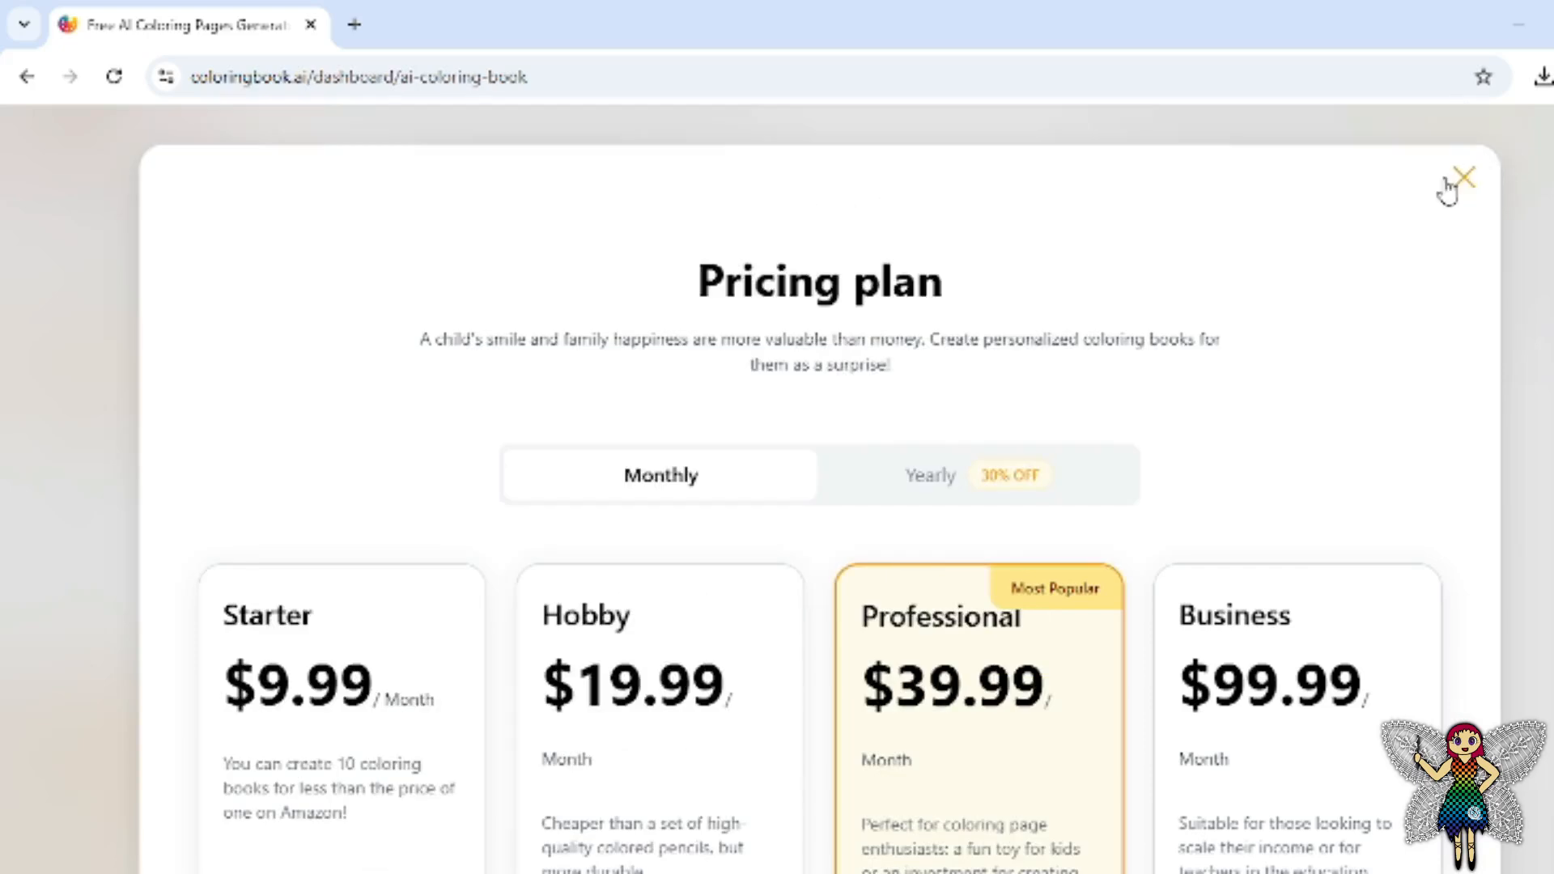
pyautogui.click(1446, 183)
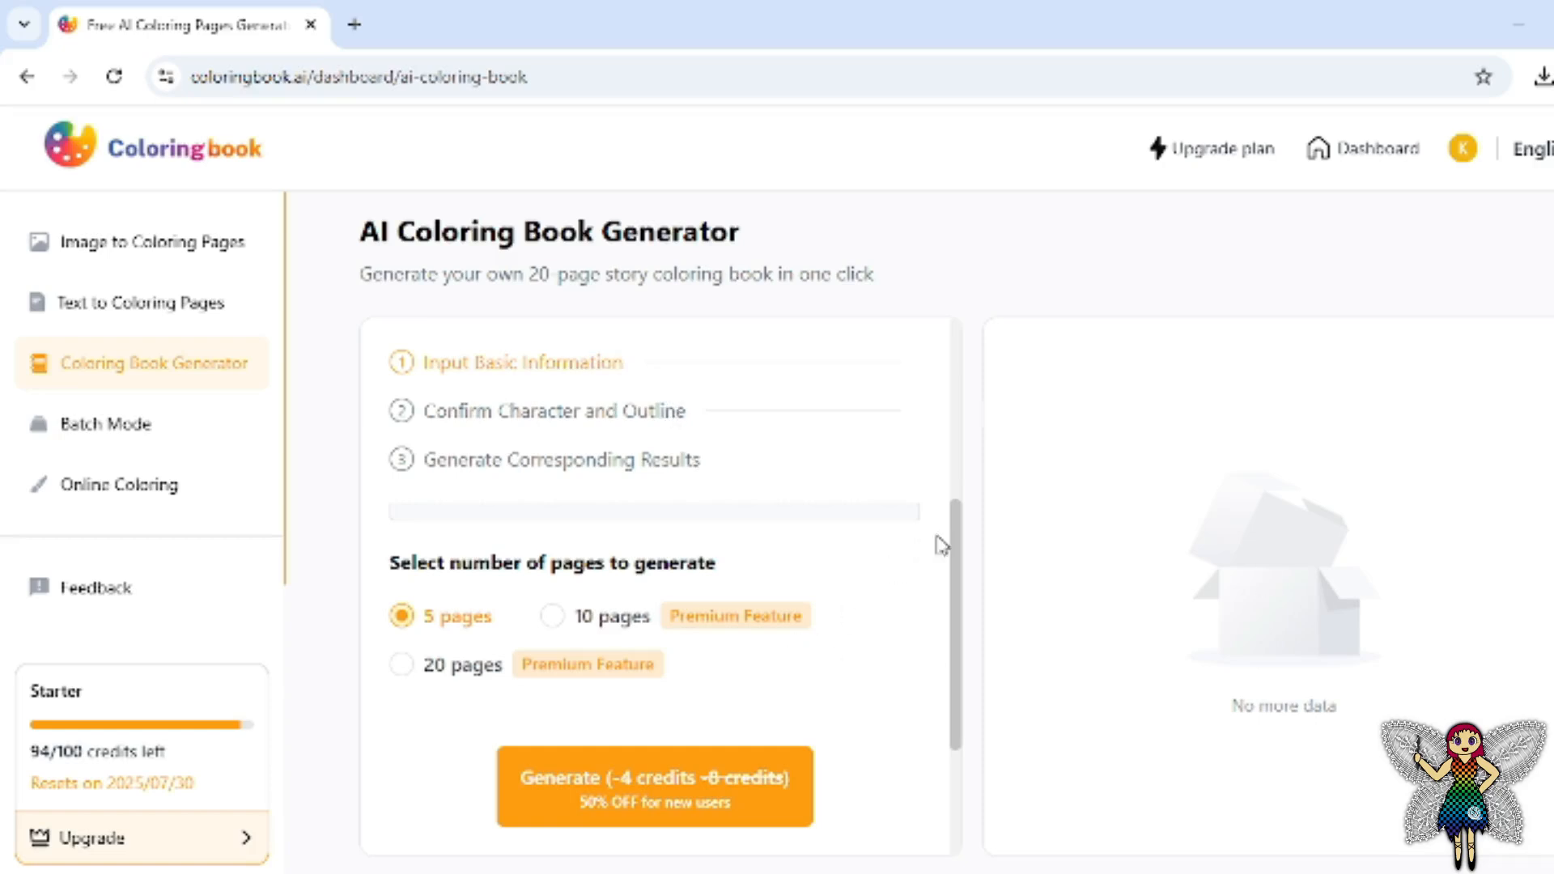
pyautogui.moveTo(954, 555); pyautogui.dragTo(946, 356)
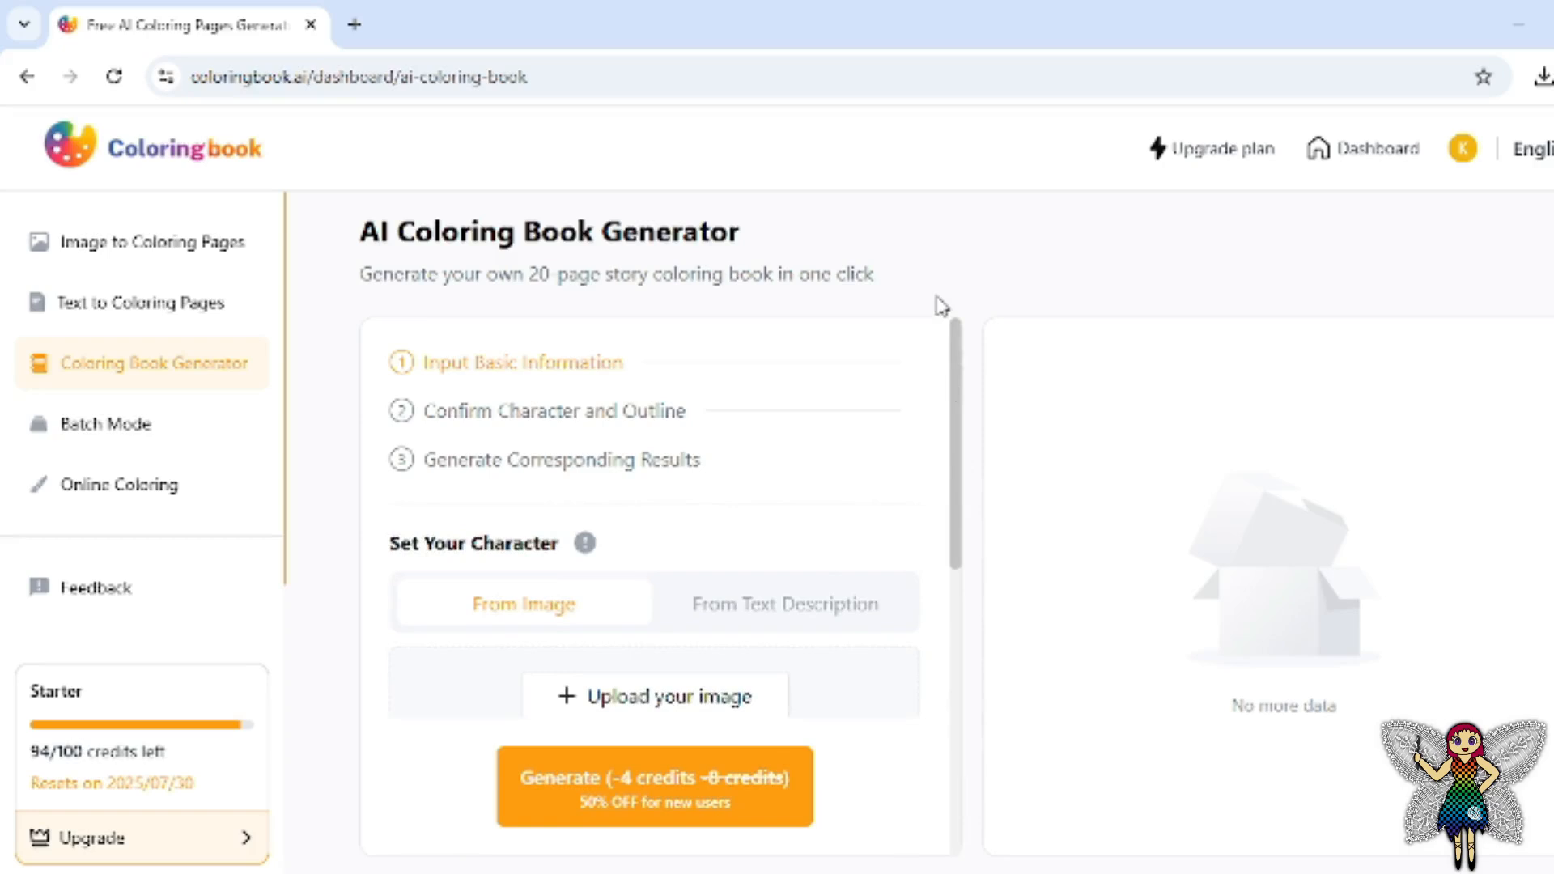
pyautogui.moveTo(961, 404); pyautogui.dragTo(963, 371)
pyautogui.hotkey('ctrl', 'a')
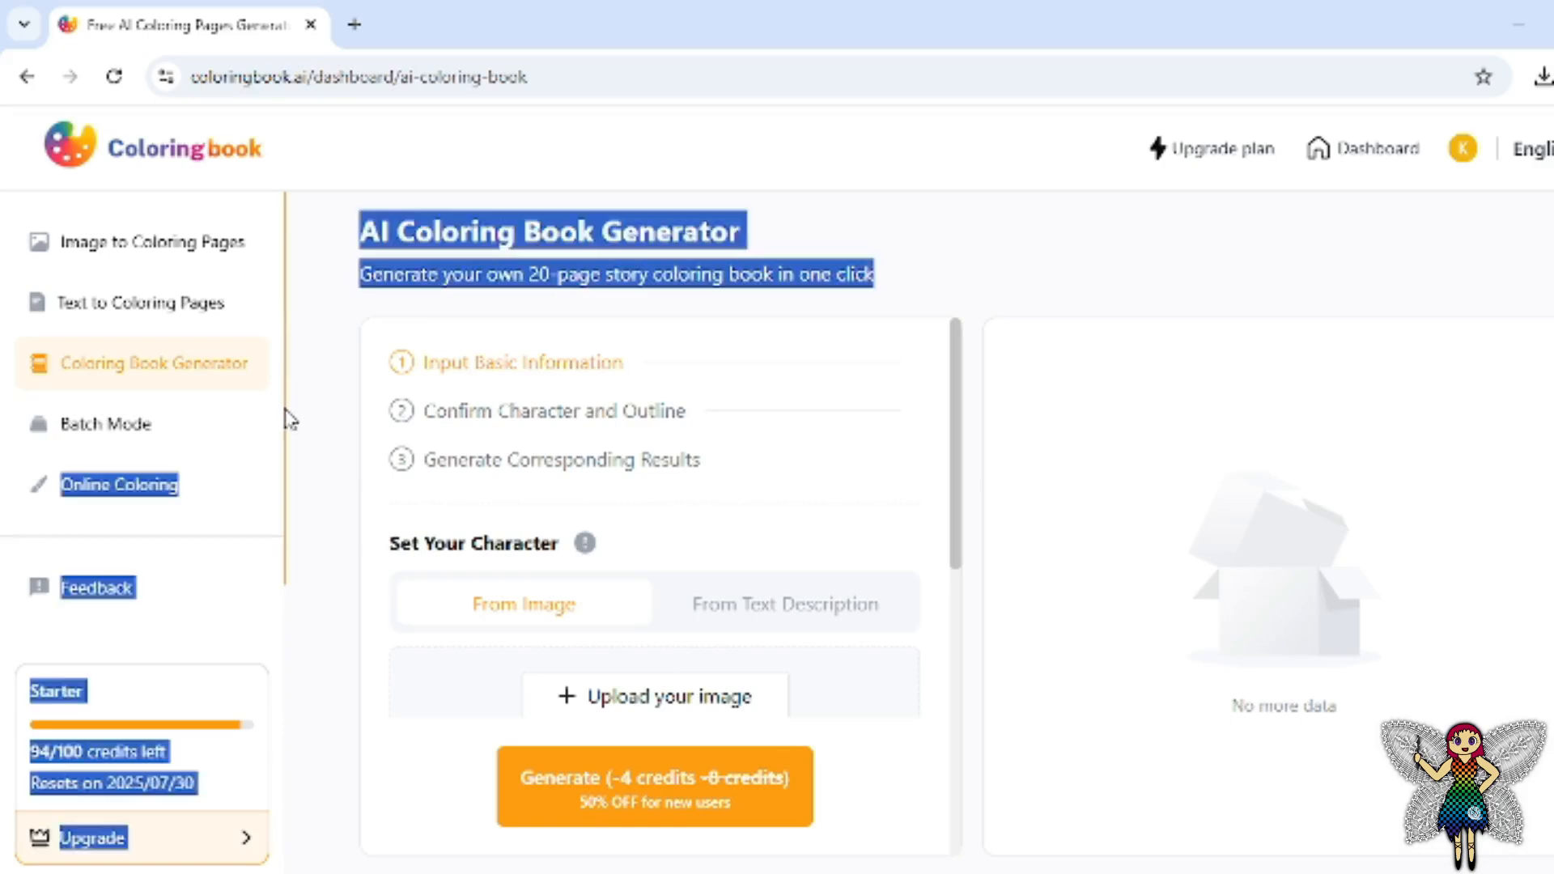
pyautogui.click(311, 395)
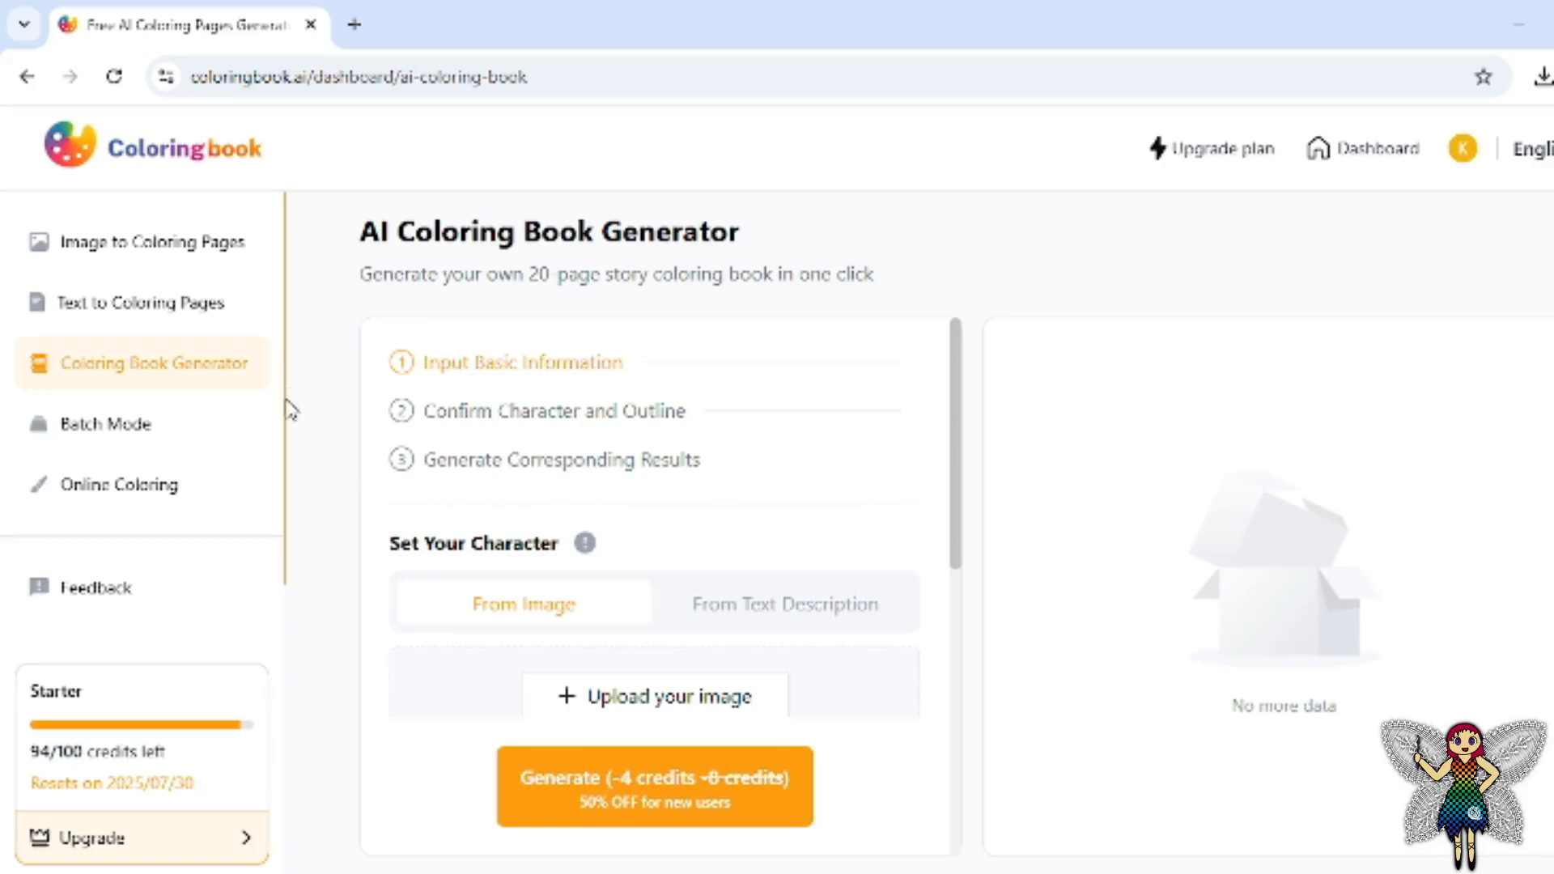
pyautogui.moveTo(287, 467); pyautogui.dragTo(312, 545)
pyautogui.click(310, 535)
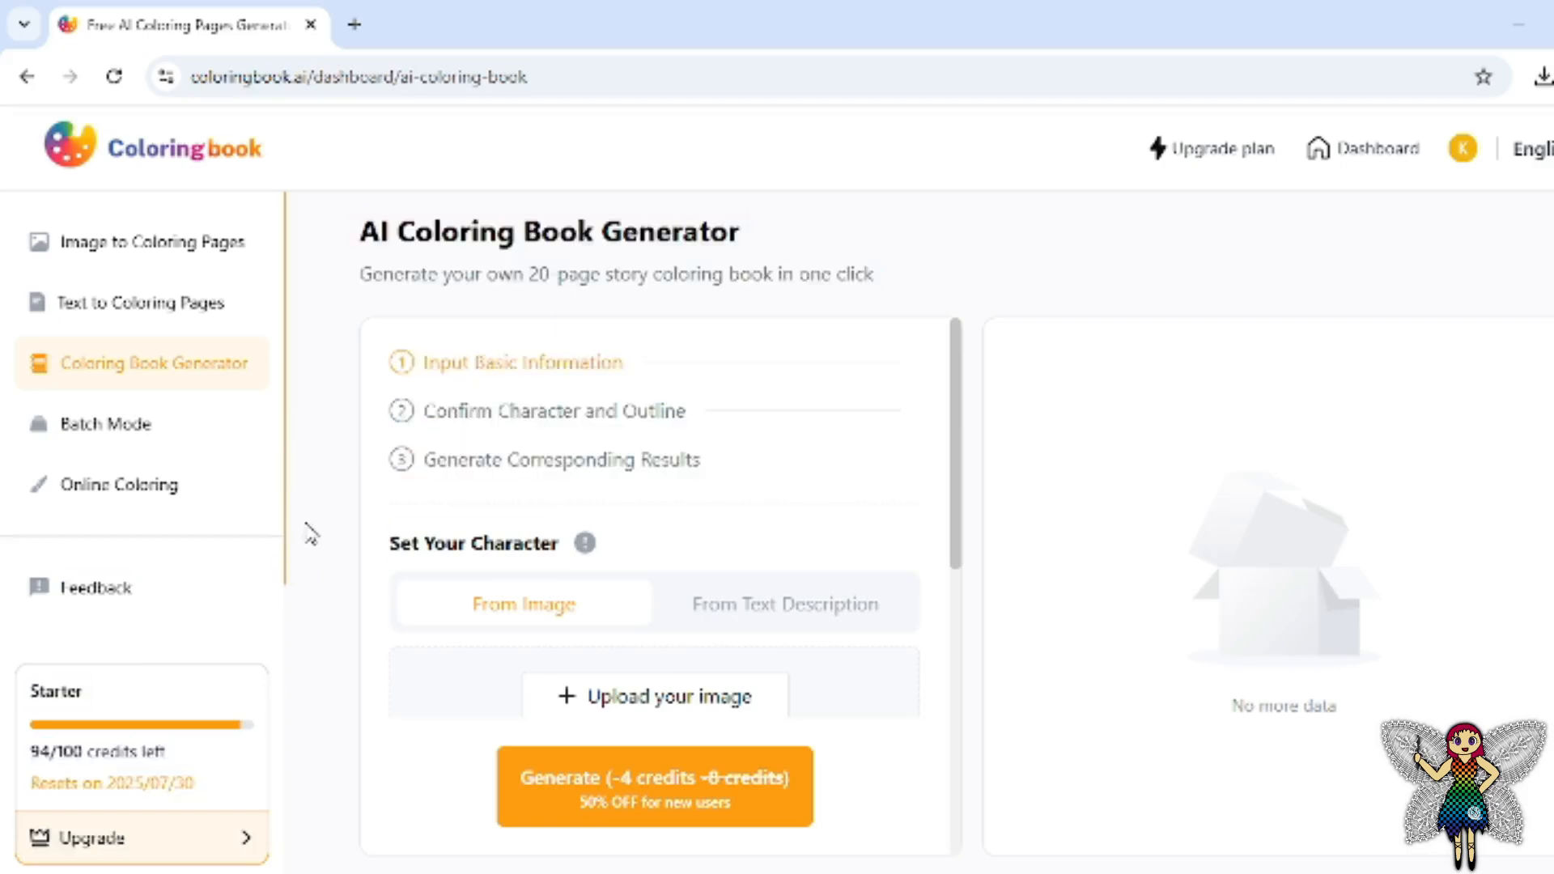